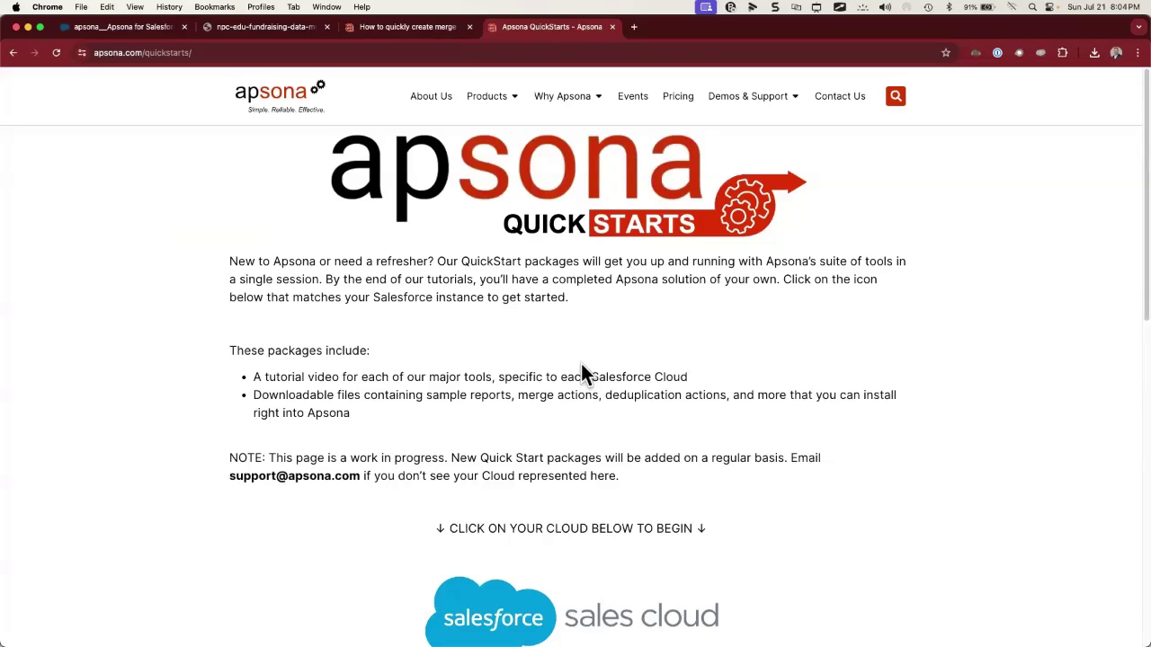
Open the Nonprofit Cloud QuickStart page and follow the StarterPack Download link for Document and Email Merge
scroll(581, 370, "down", 5)
left_click(600, 375)
scroll(601, 373, "down", 1)
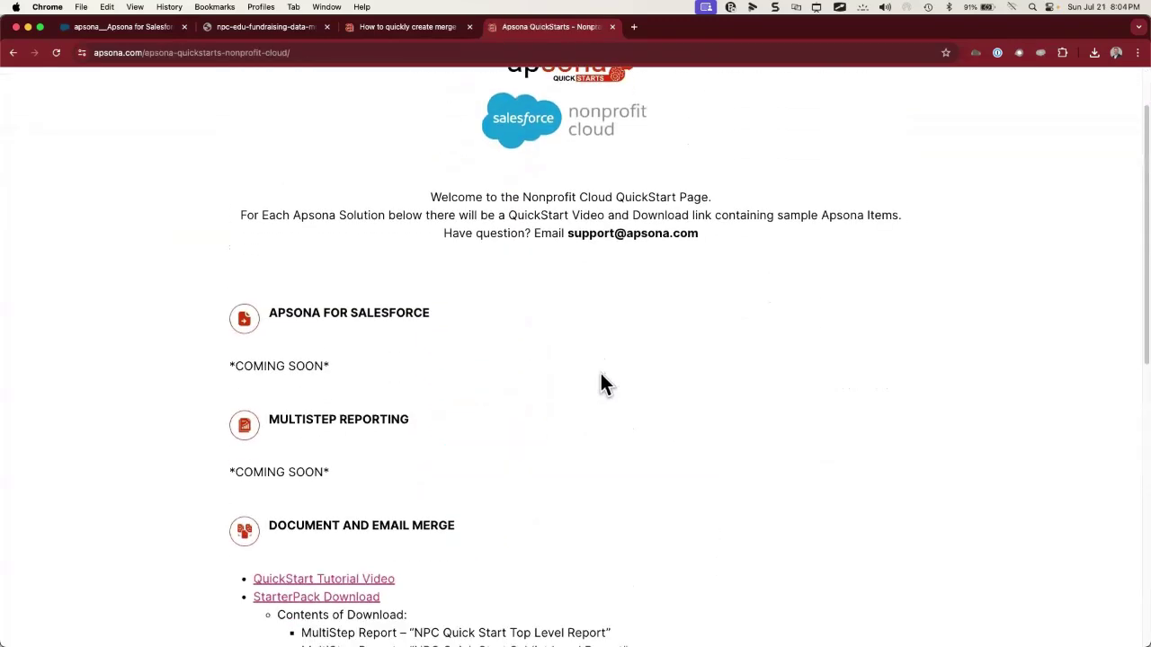
scroll(614, 424, "down", 3)
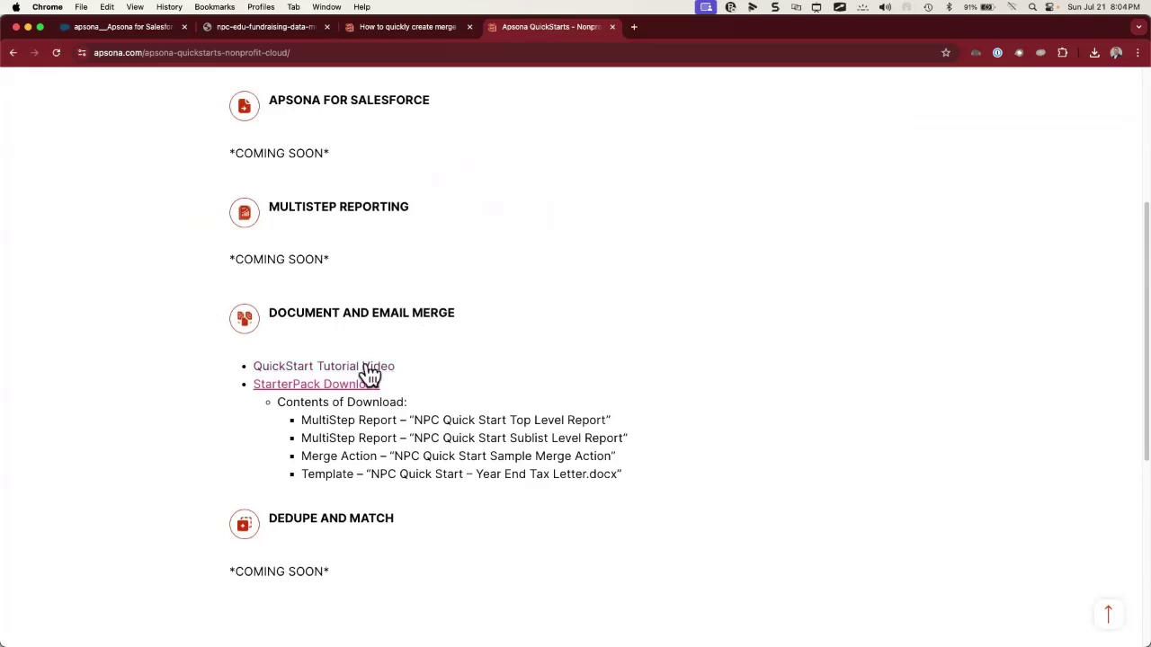
left_click(369, 387)
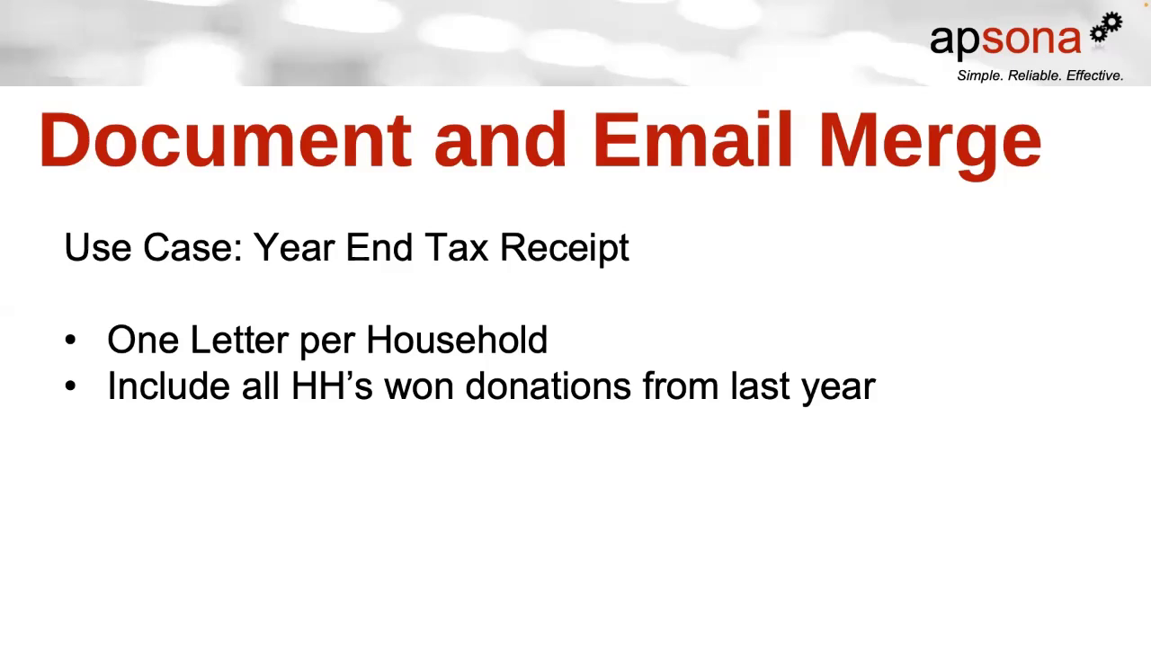
key("Right")
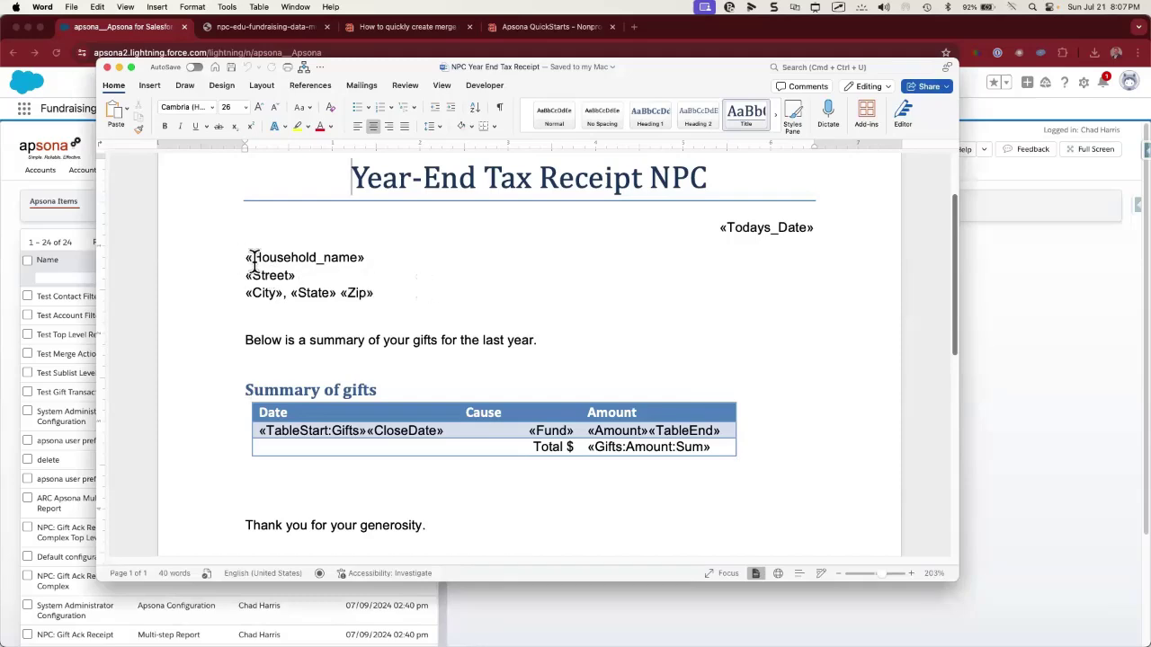
Delete the Zip merge field from the address block of the Year-End Tax Receipt NPC template in Word
left_click_drag(244, 257, 378, 299)
left_click_drag(259, 431, 705, 448)
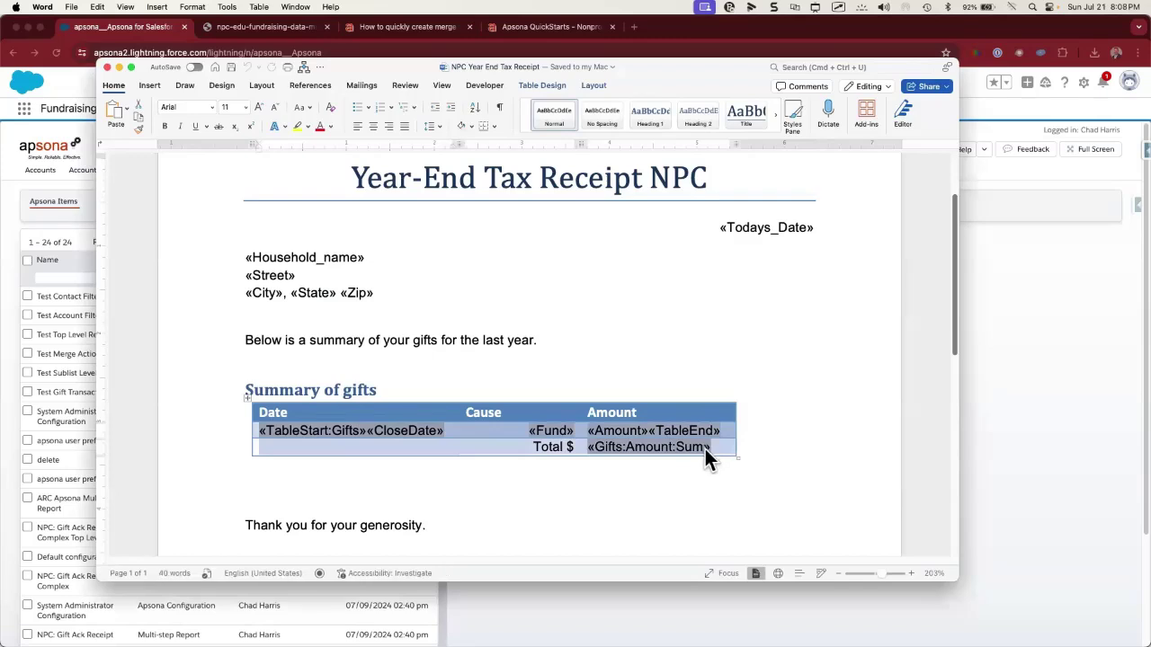
left_click(435, 295)
key("BackSpace")
key("BackSpace")
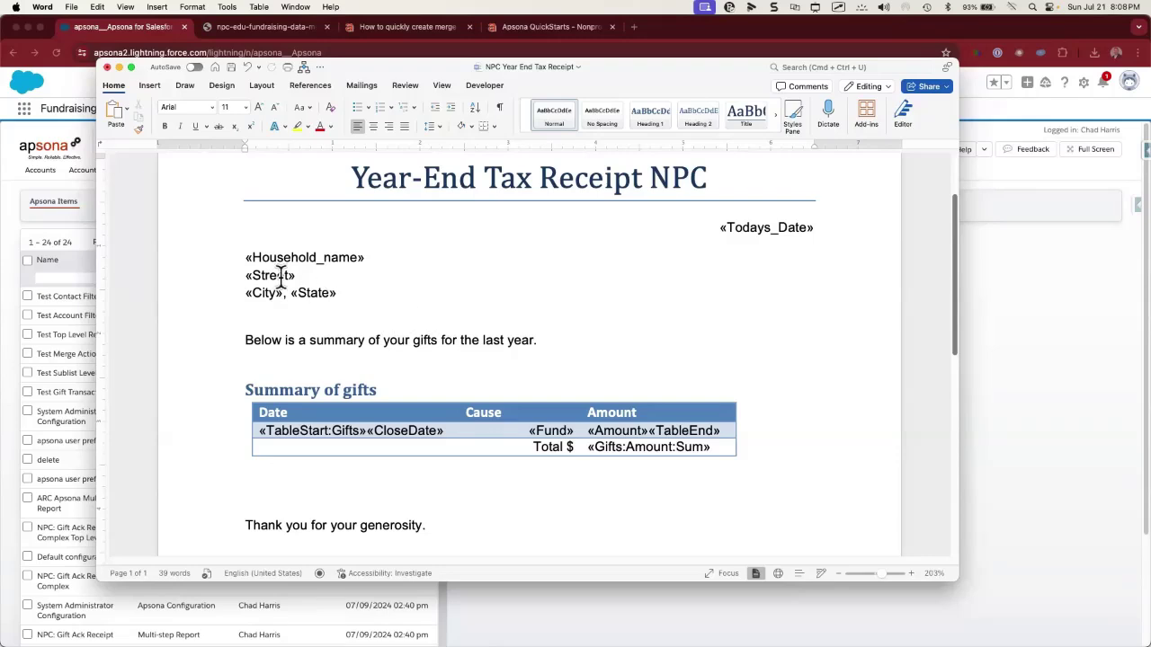
Enter Zip after the State field in the address block and convert it into a merge field
left_click_drag(246, 257, 339, 296)
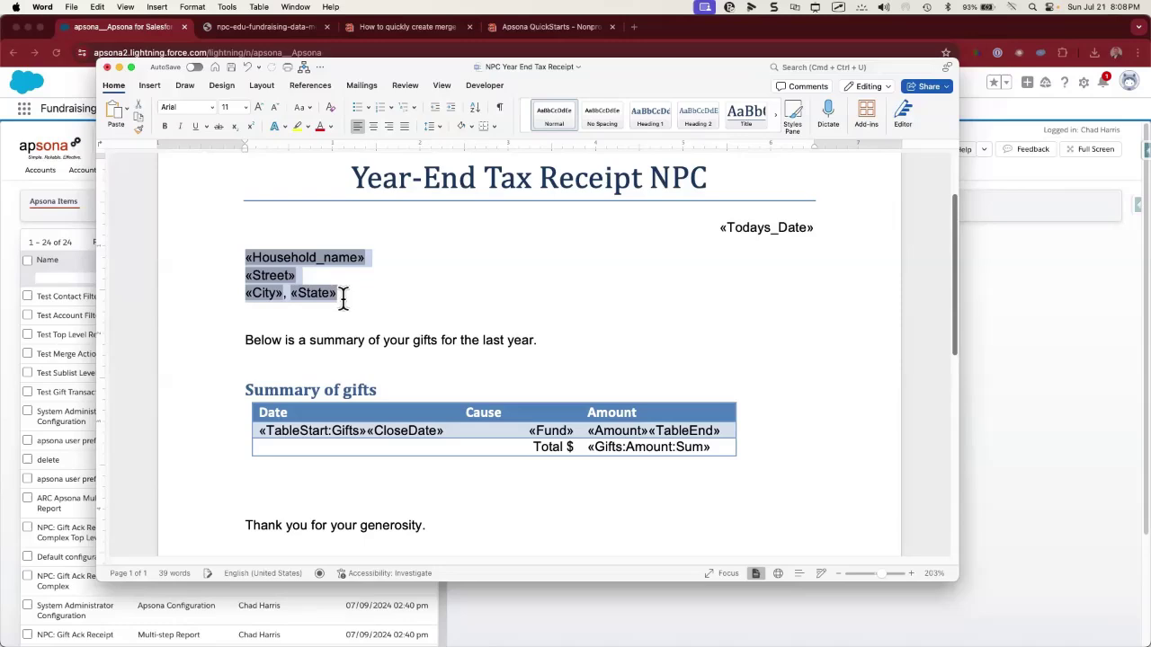
left_click(360, 296)
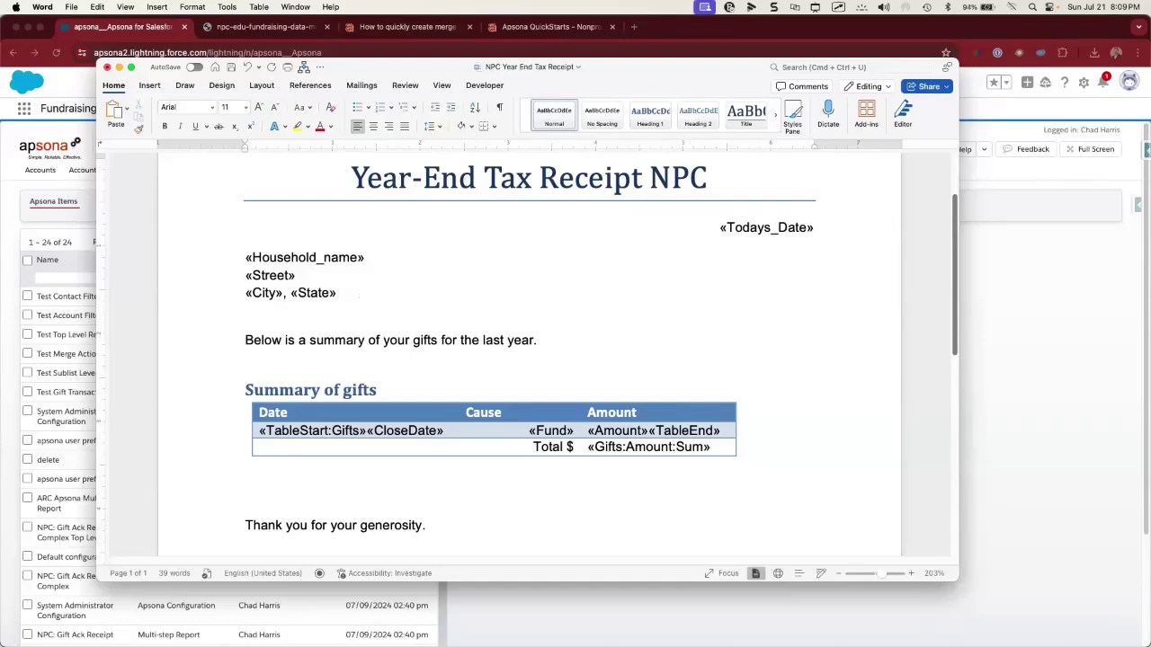
type("Zip")
double_click(361, 294)
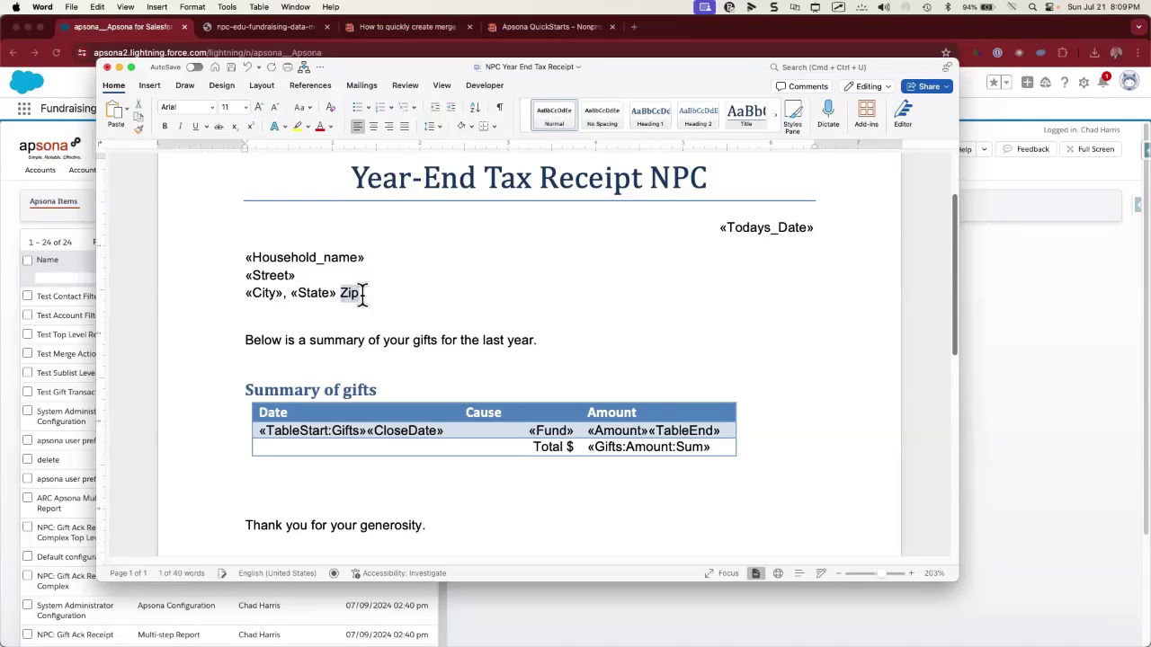
left_click(301, 67)
left_click(376, 305)
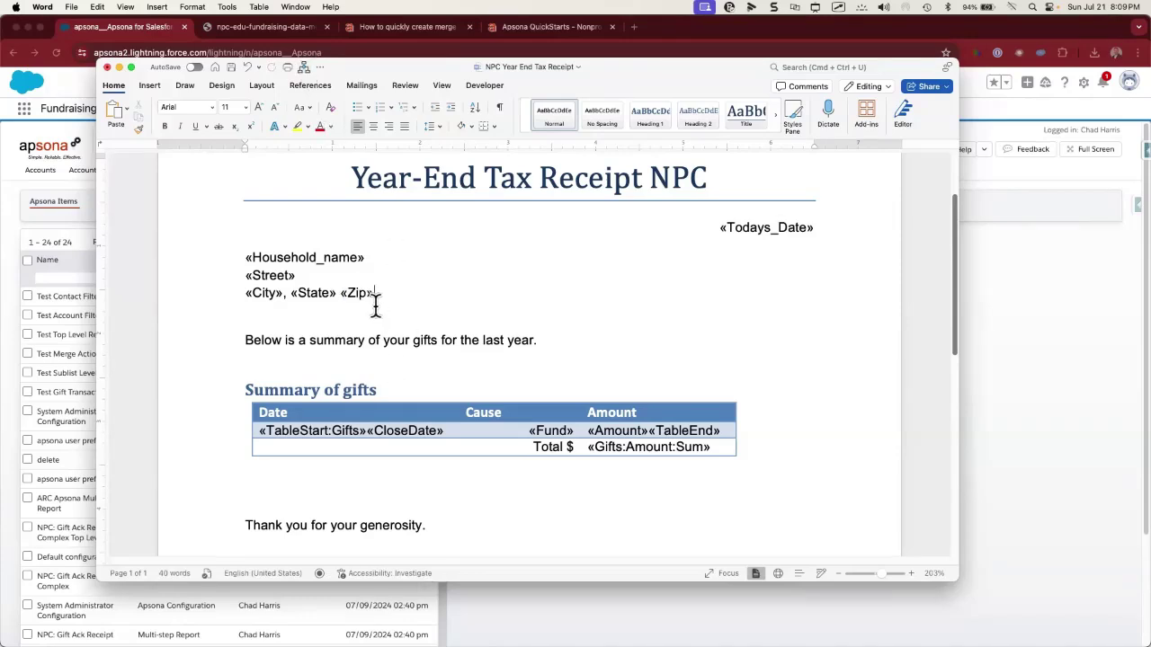
Inspect the underlying field code of the Zip merge field and return it to its normal display
right_click(355, 291)
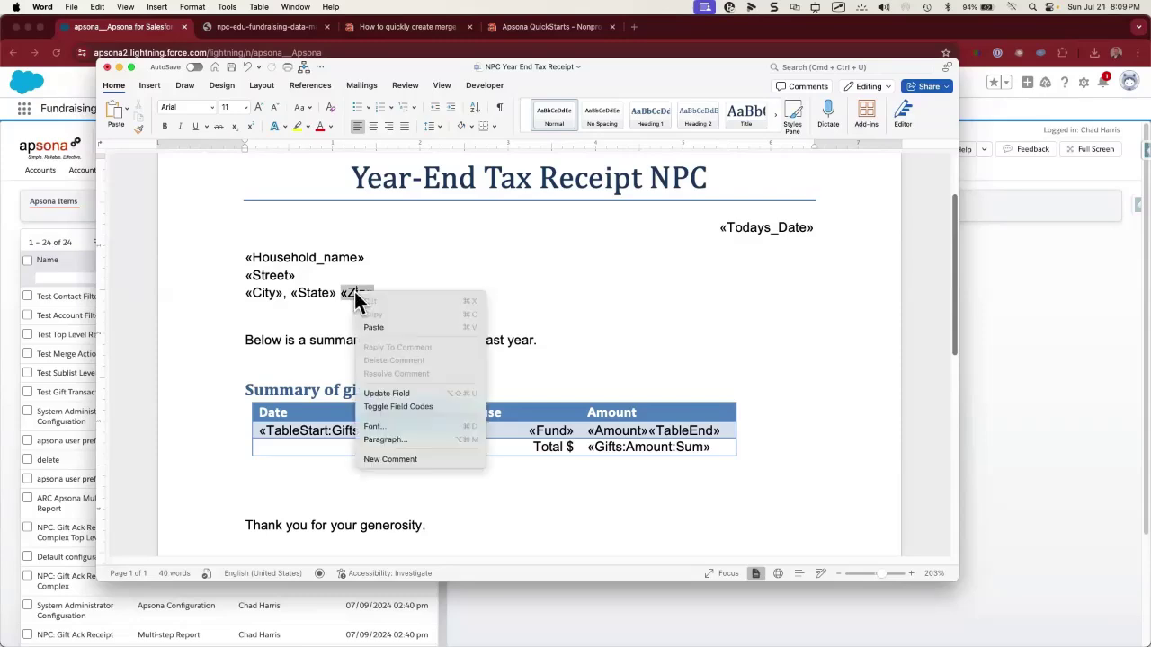
left_click(390, 405)
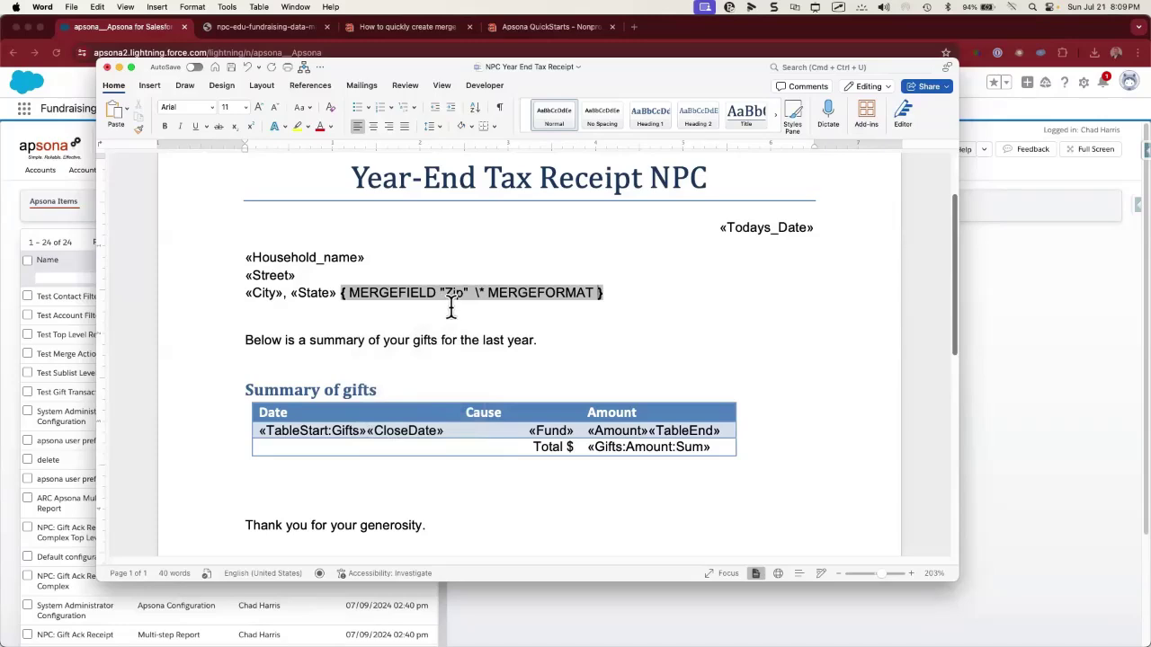
double_click(451, 294)
right_click(461, 297)
left_click(480, 411)
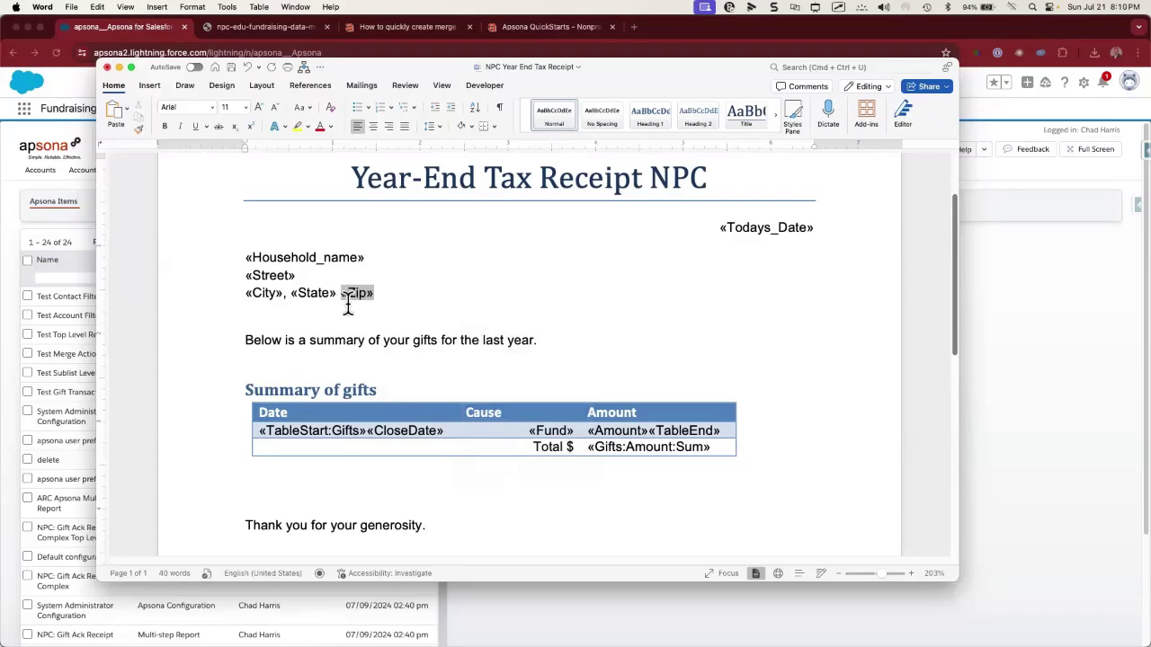
Try to insert a Mail Merge field of type MergeField named Zip after the address line
left_click(396, 295)
left_click(153, 85)
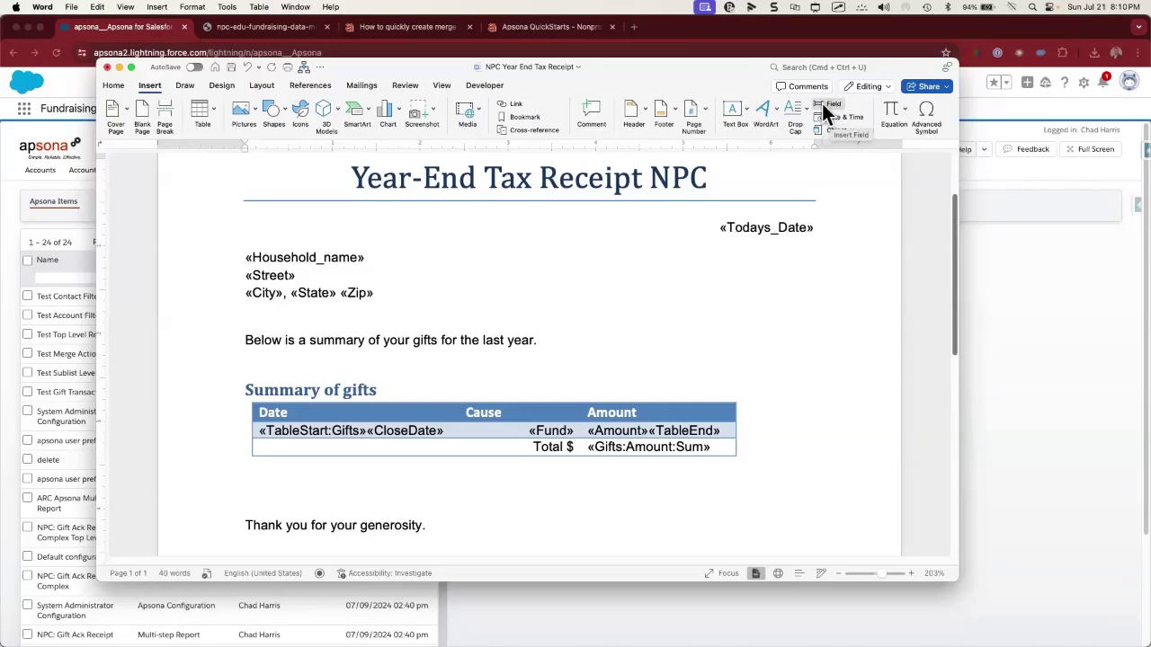
left_click(825, 116)
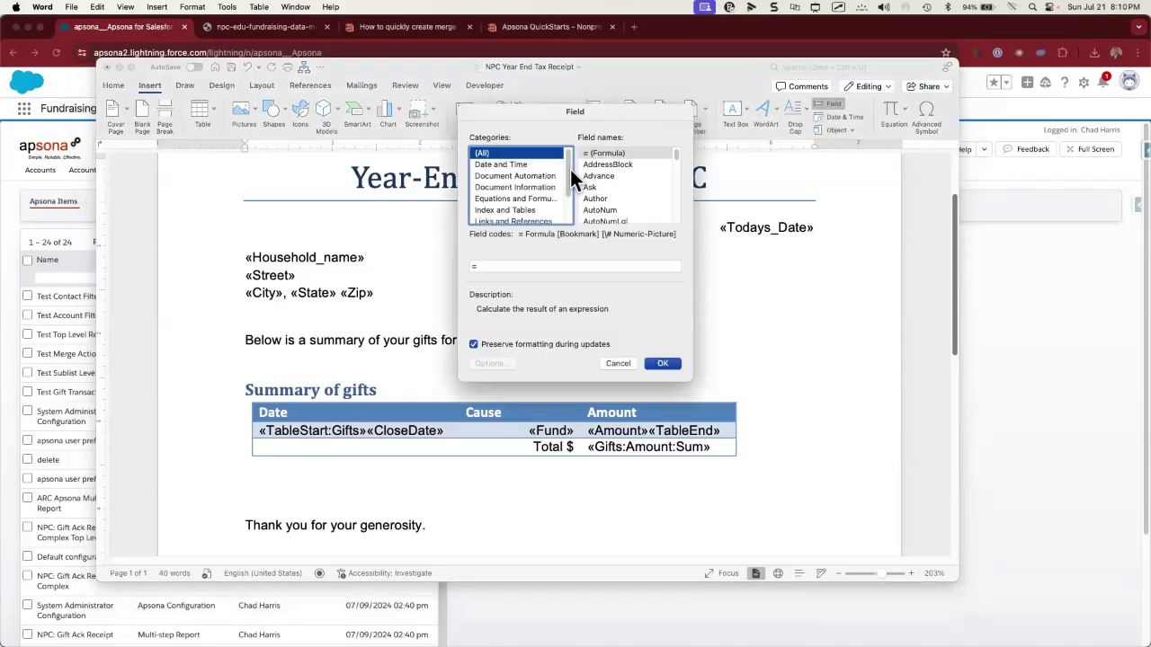
scroll(570, 171, "down", 3)
left_click(517, 196)
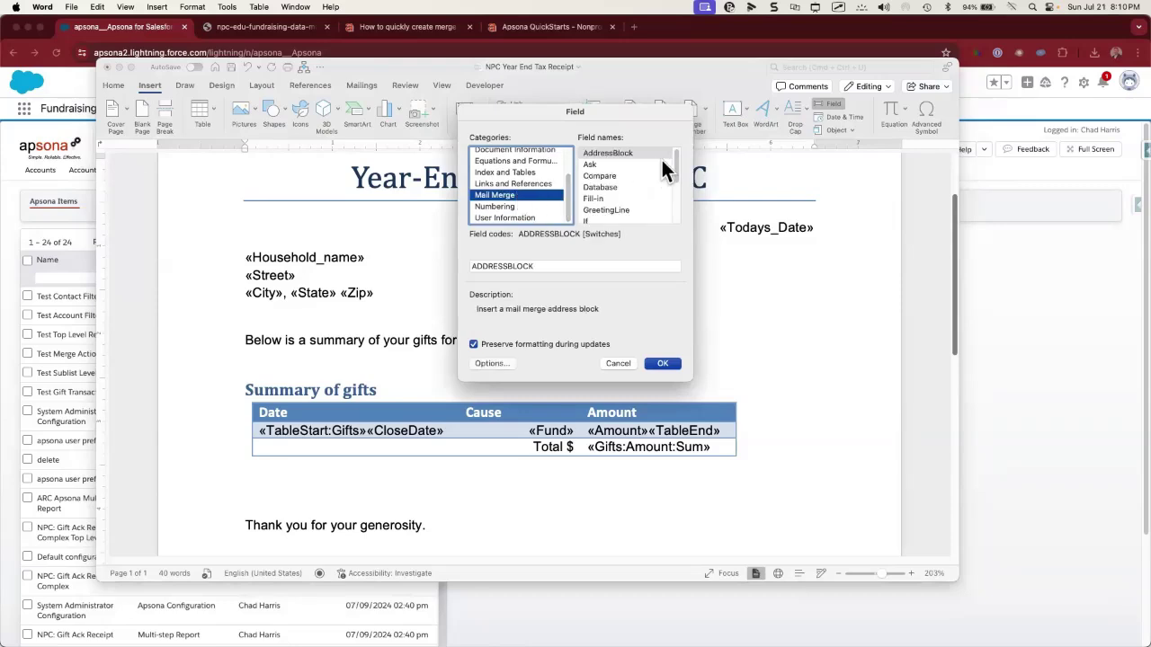
left_click_drag(678, 157, 675, 194)
left_click(628, 153)
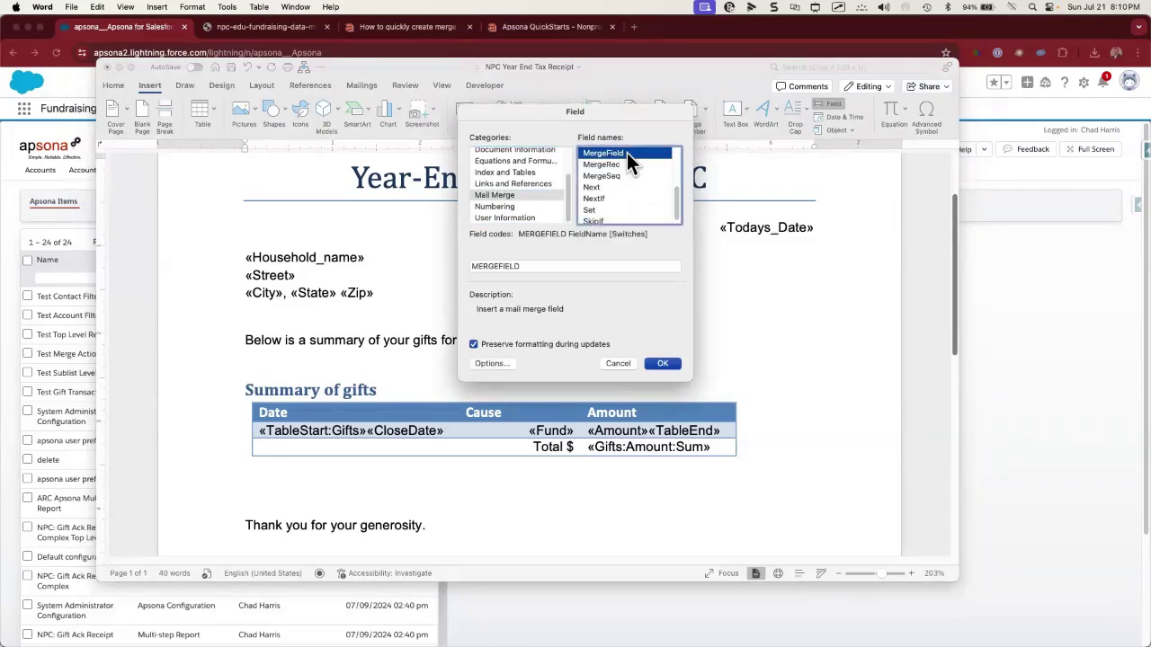
left_click(540, 267)
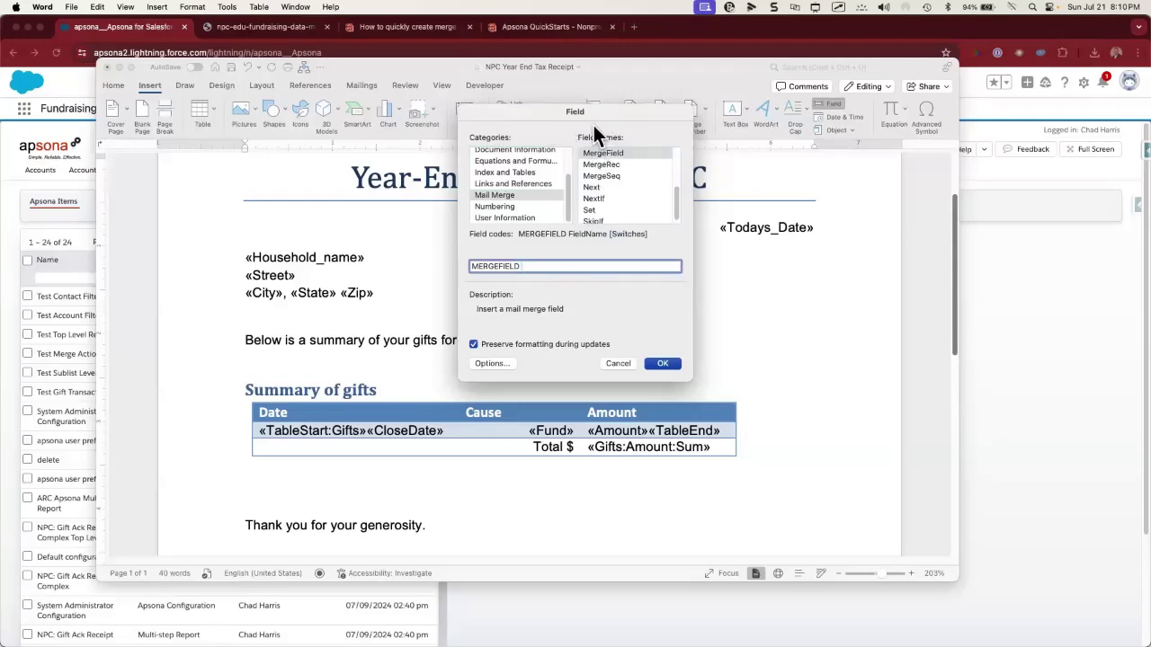
left_click_drag(470, 267, 538, 262)
left_click(549, 266)
type("Zip")
left_click(659, 364)
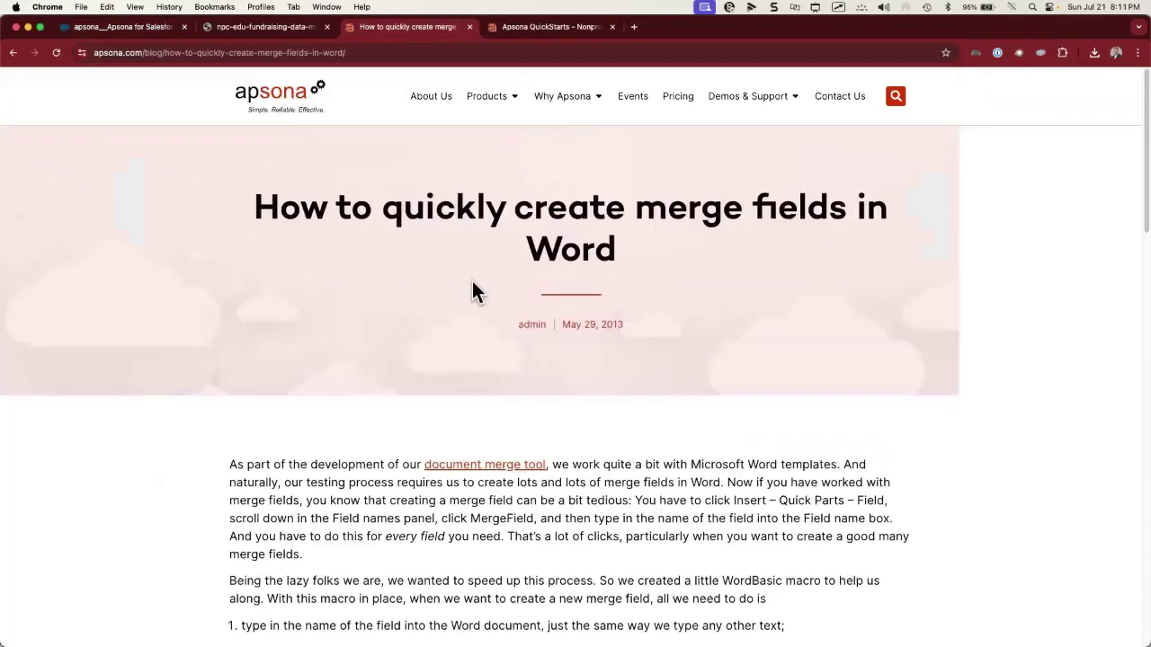
Switch to Chrome and read the blog article on quickly creating merge fields in Word
scroll(472, 281, "down", 5)
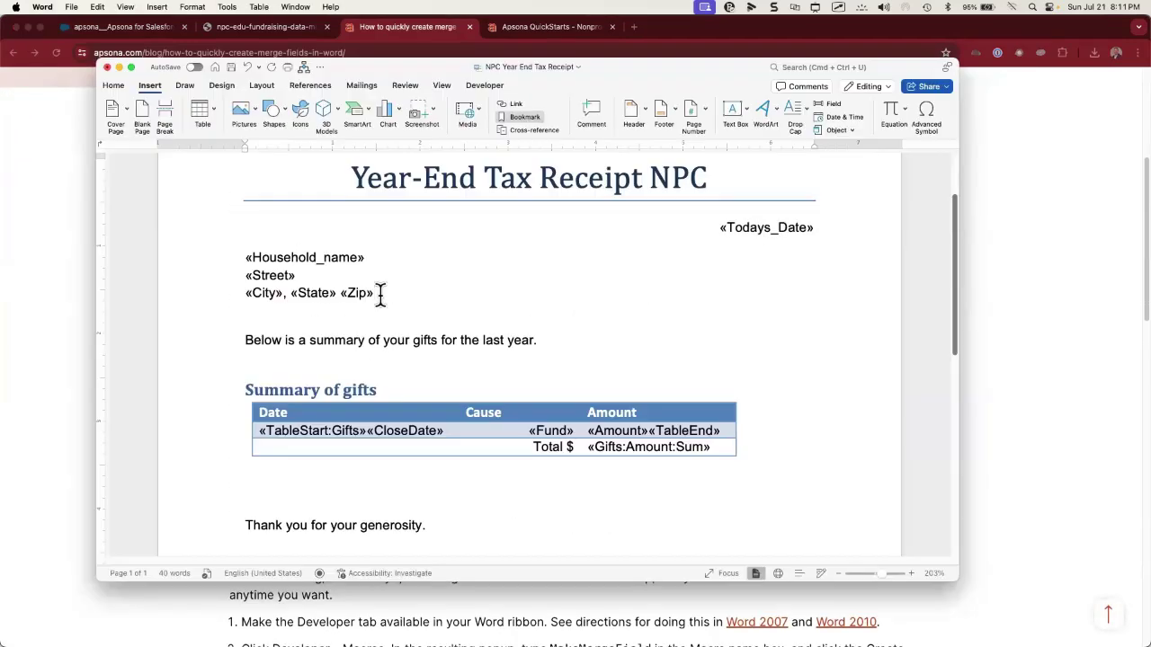
Switch to Word and examine the address merge fields and the gift table's TableStart:Gifts, CloseDate, Fund, Amount and TableEnd fields
left_click_drag(241, 257, 384, 297)
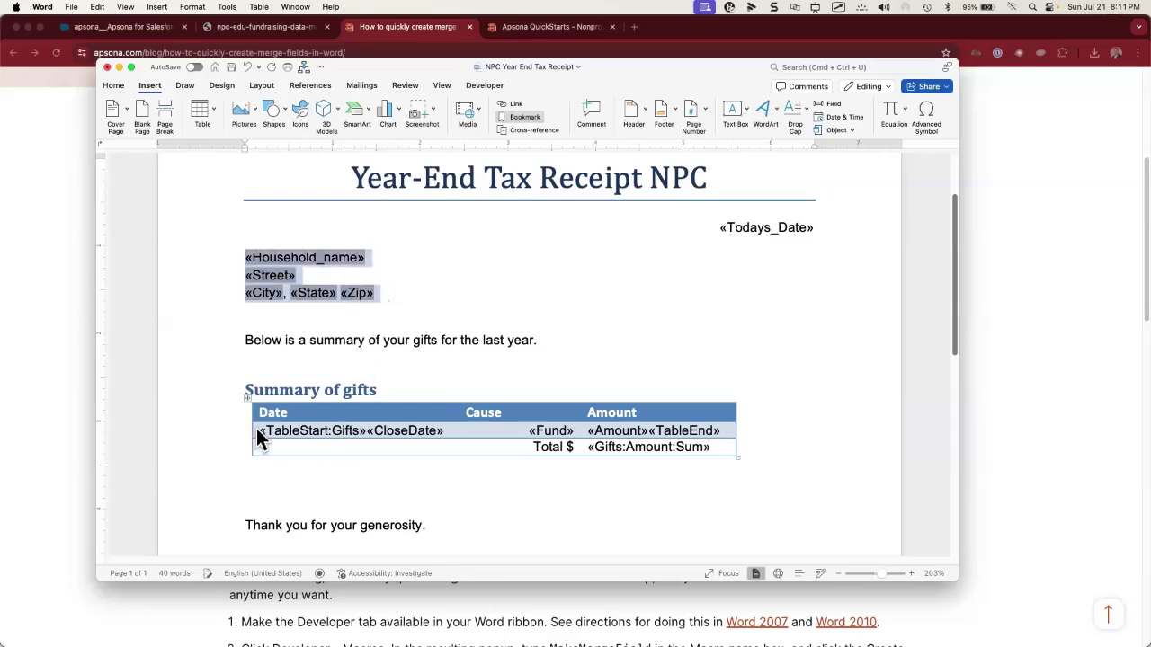
left_click_drag(257, 430, 700, 434)
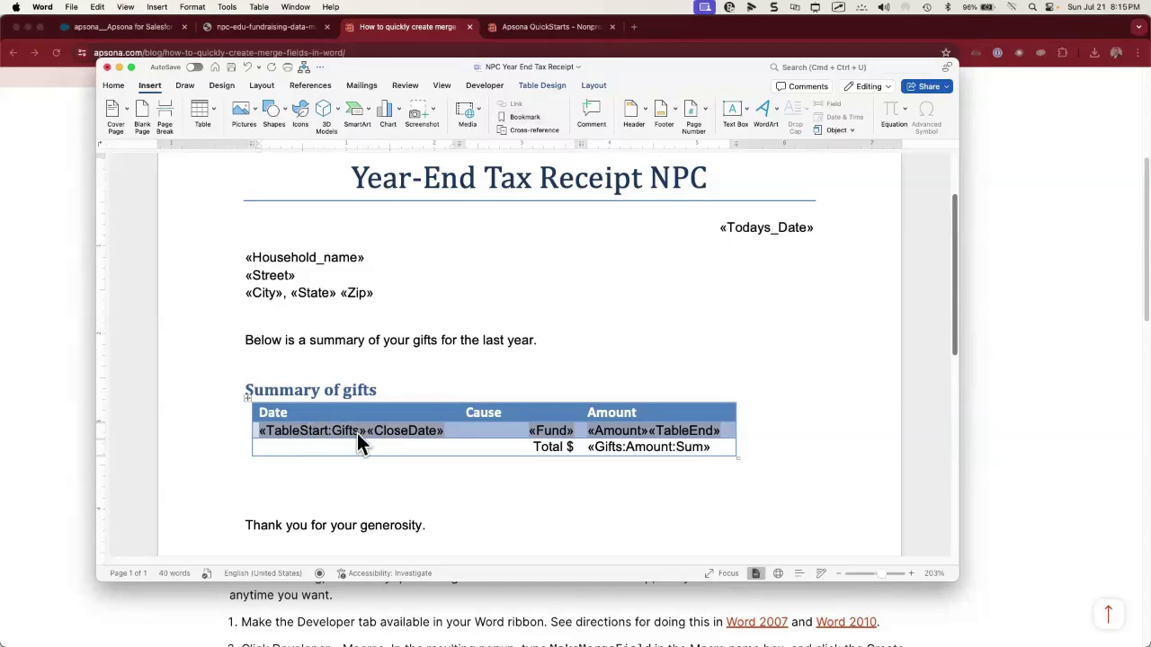
left_click(357, 433)
left_click_drag(267, 433, 359, 431)
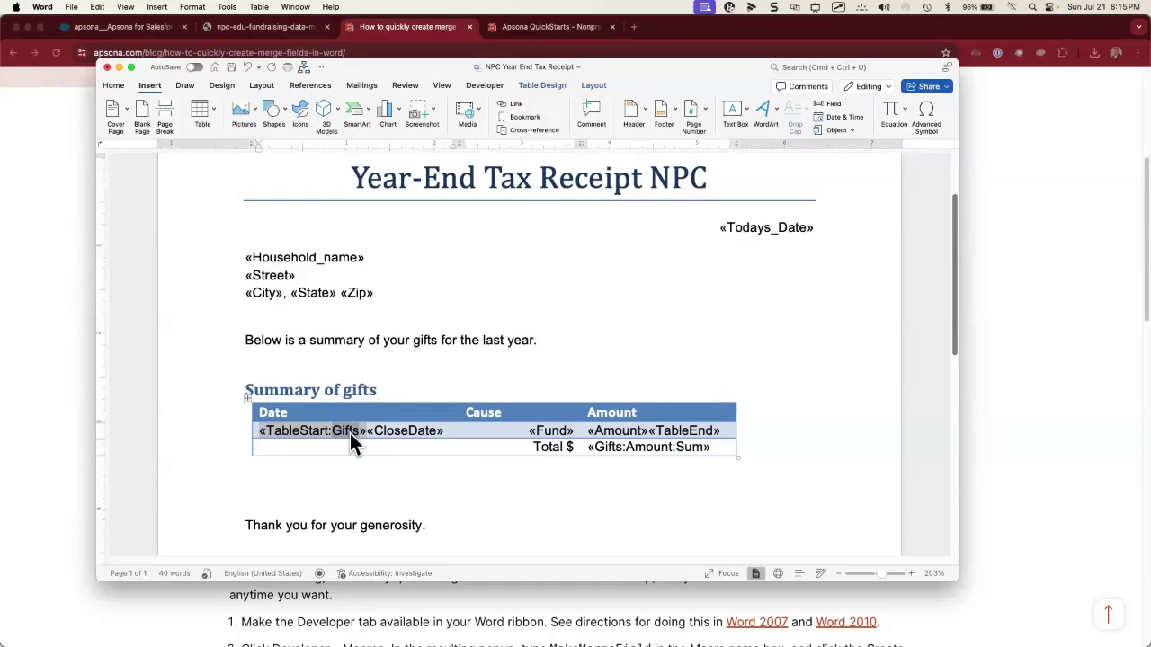
left_click(430, 430)
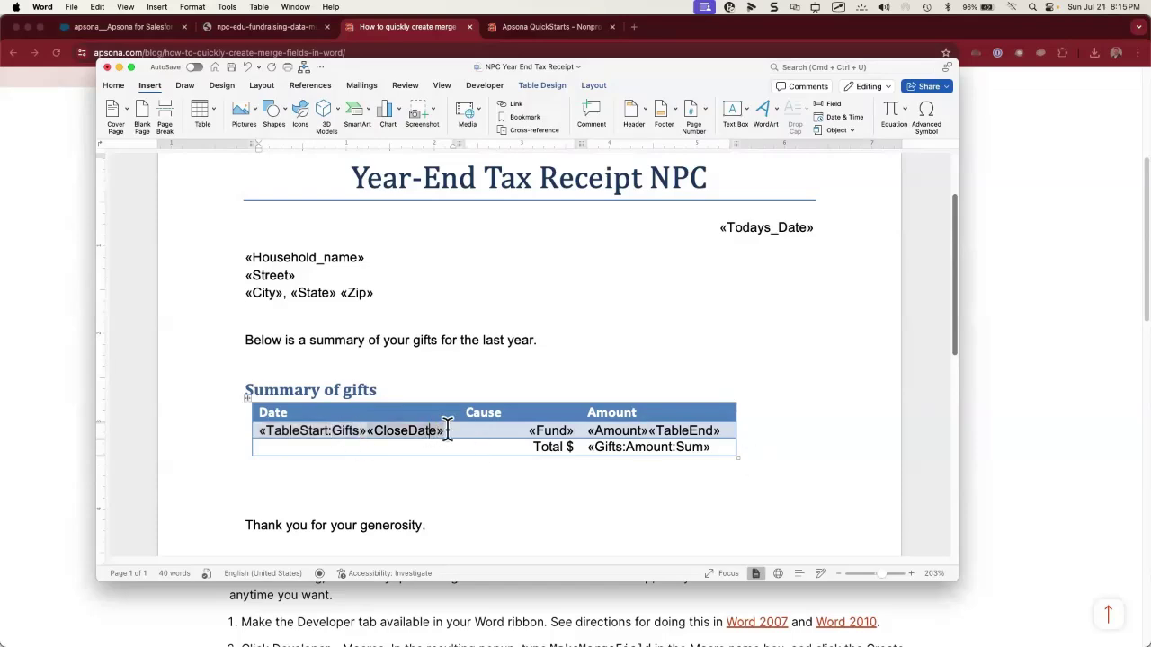
left_click(547, 432)
left_click(630, 431)
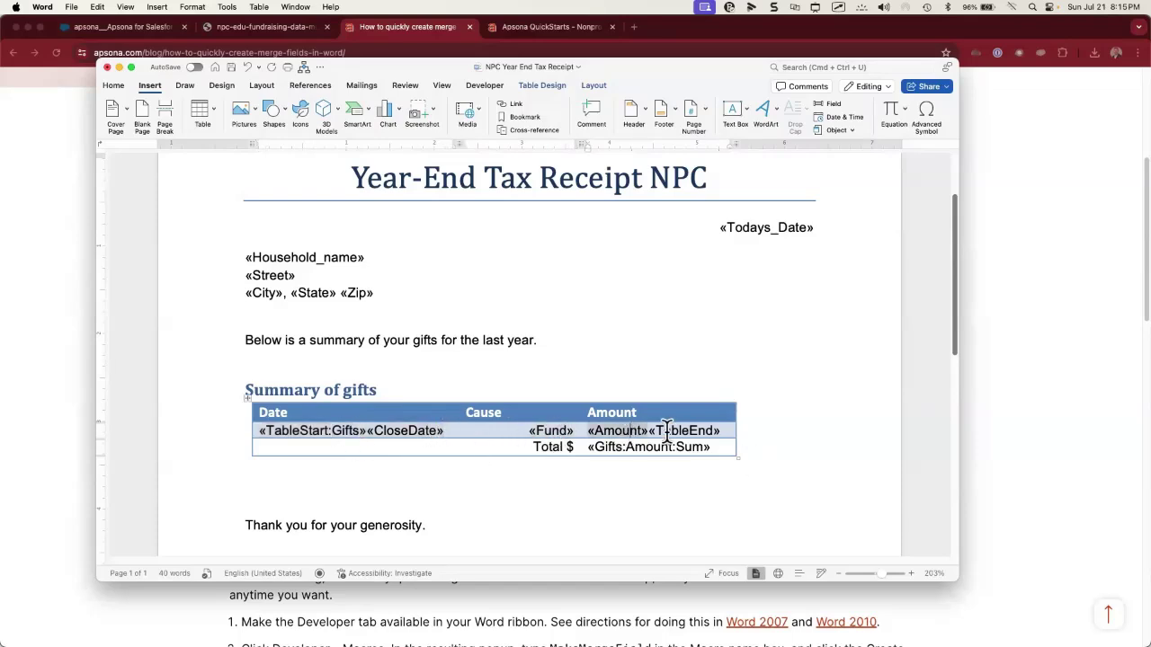
left_click(667, 430)
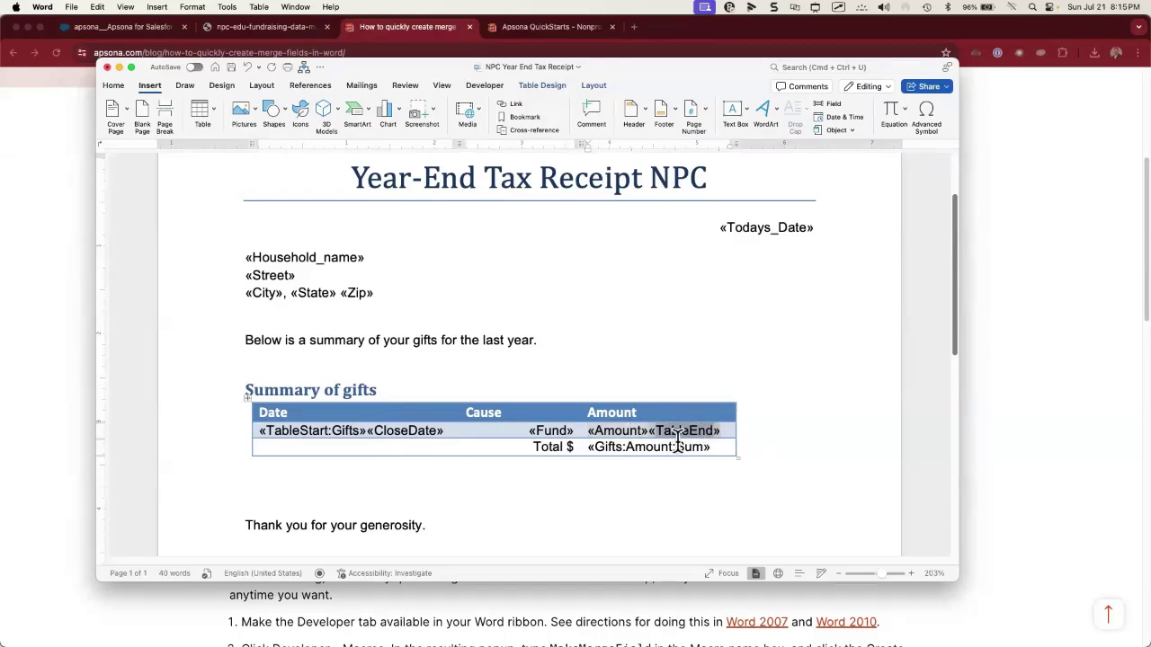
left_click(654, 373)
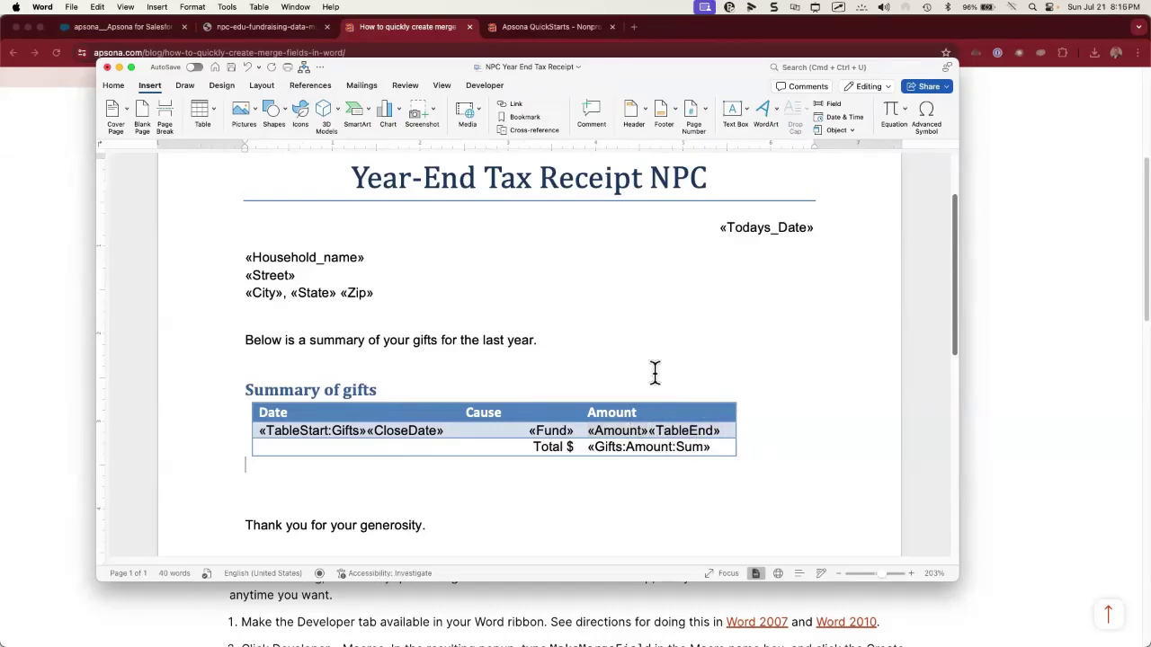
Save the tax receipt template and open the Documents list in Apsona in Chrome
key("super+s")
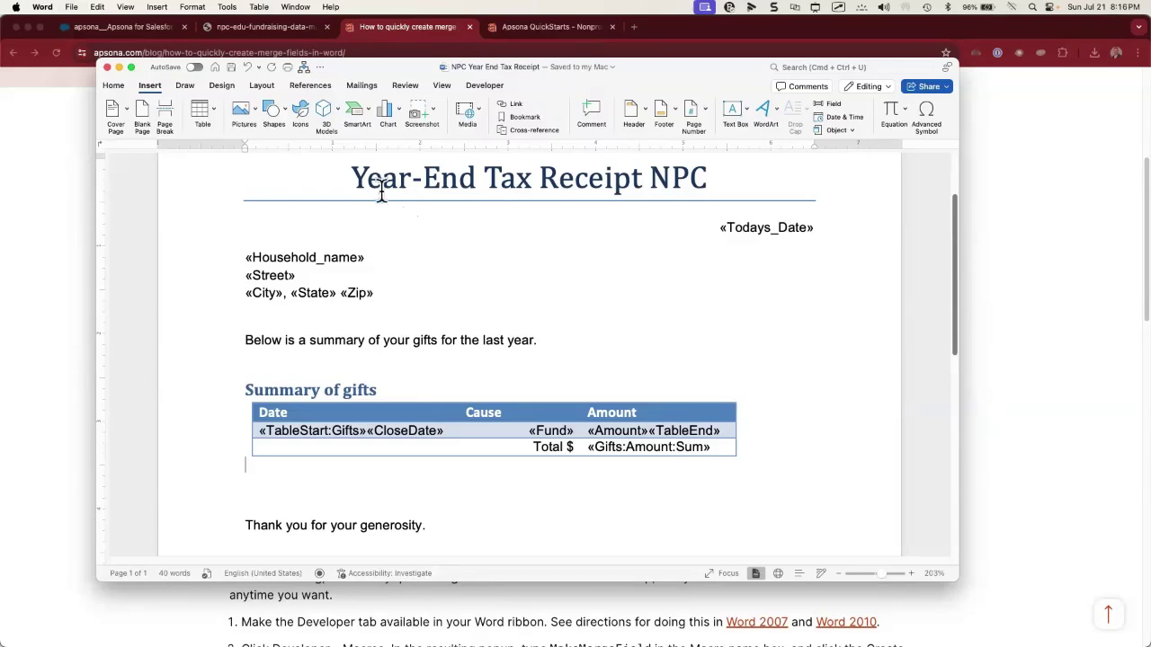
left_click(147, 33)
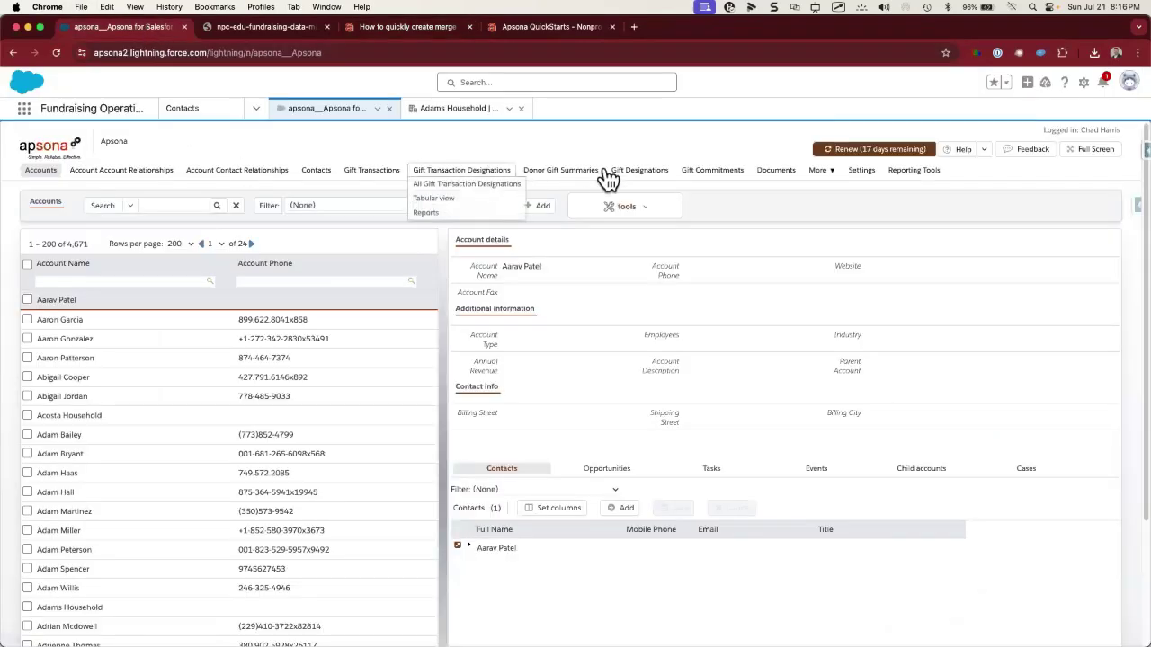
mouse_move(773, 173)
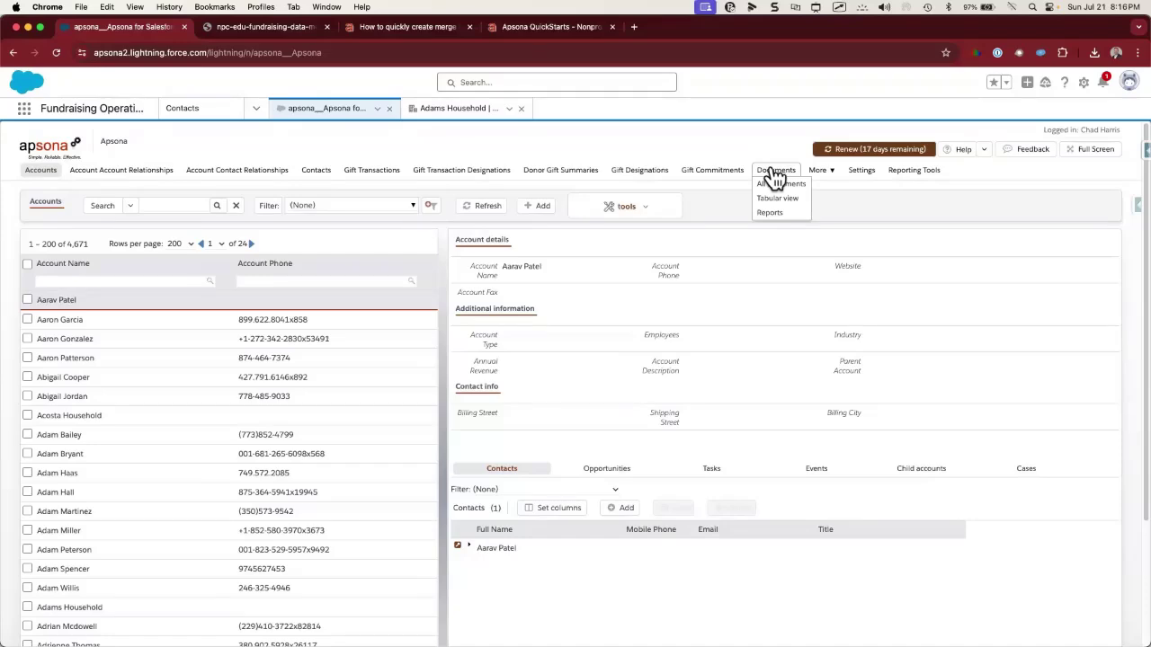
left_click(775, 175)
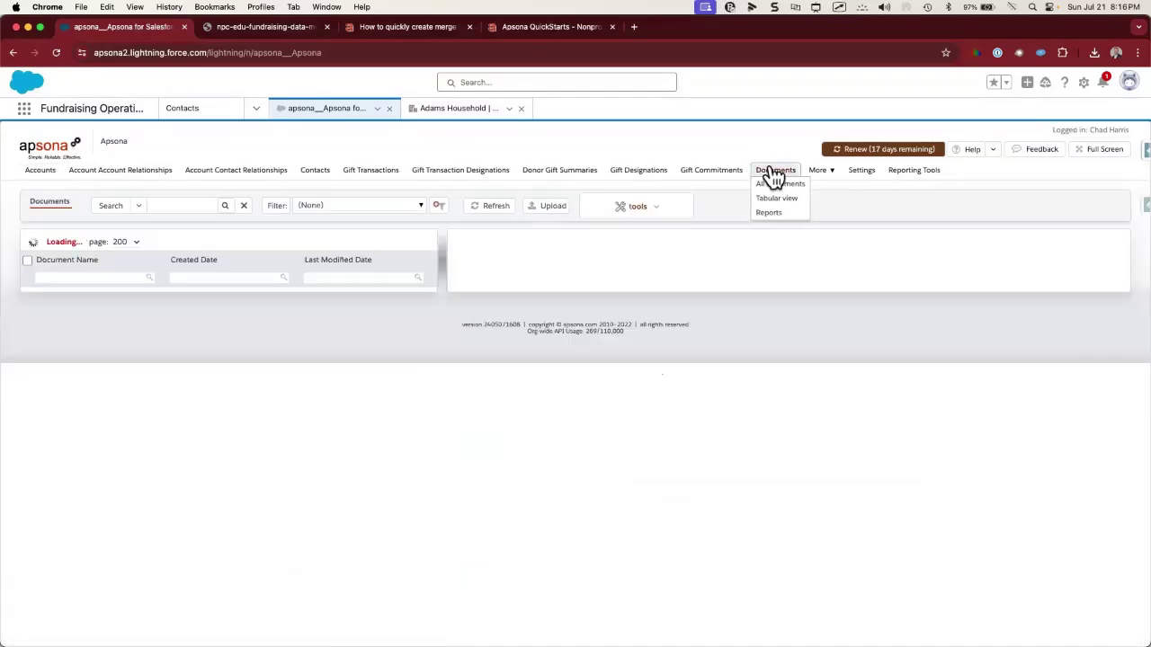
Upload the NPC Year End Tax Receipt file to the Shared Documents folder
left_click(545, 209)
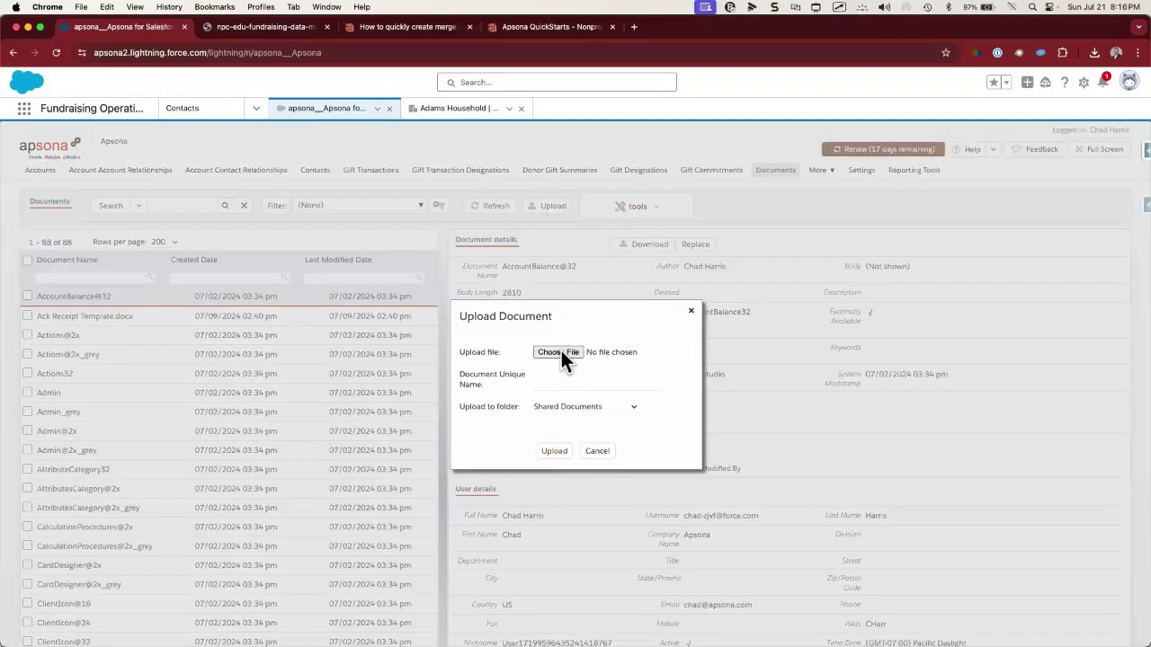
left_click(560, 353)
left_click(342, 178)
left_click(953, 530)
left_click(585, 407)
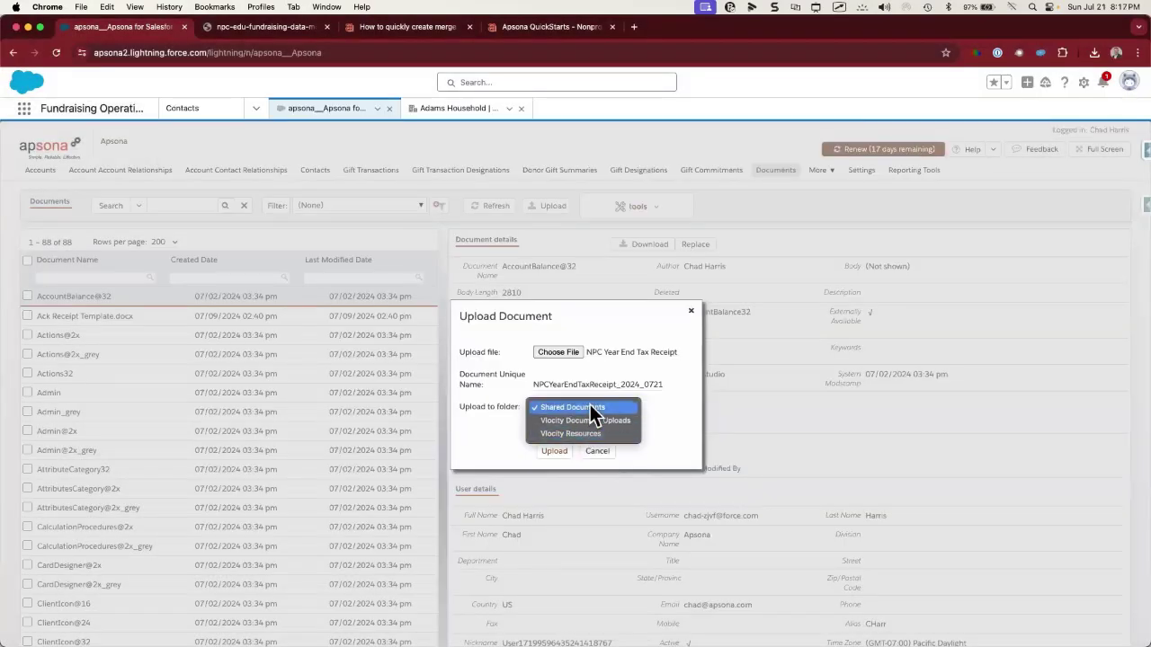
left_click(588, 407)
left_click(557, 451)
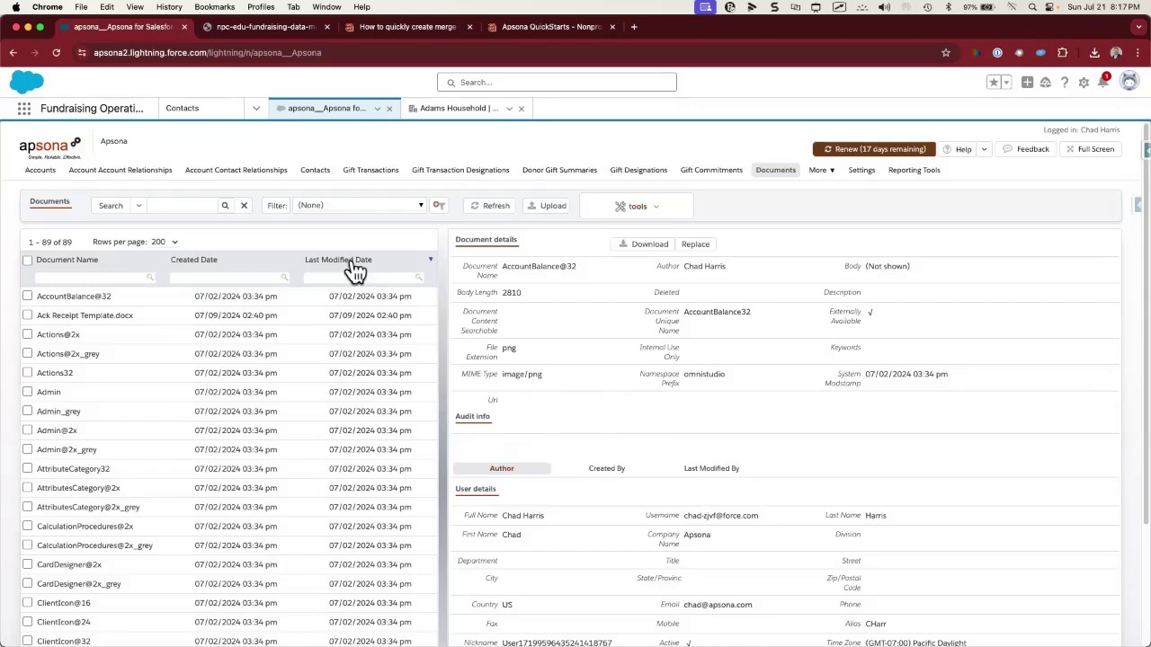
Sort the documents by Last Modified Date with the newest first
left_click(353, 265)
left_click(352, 264)
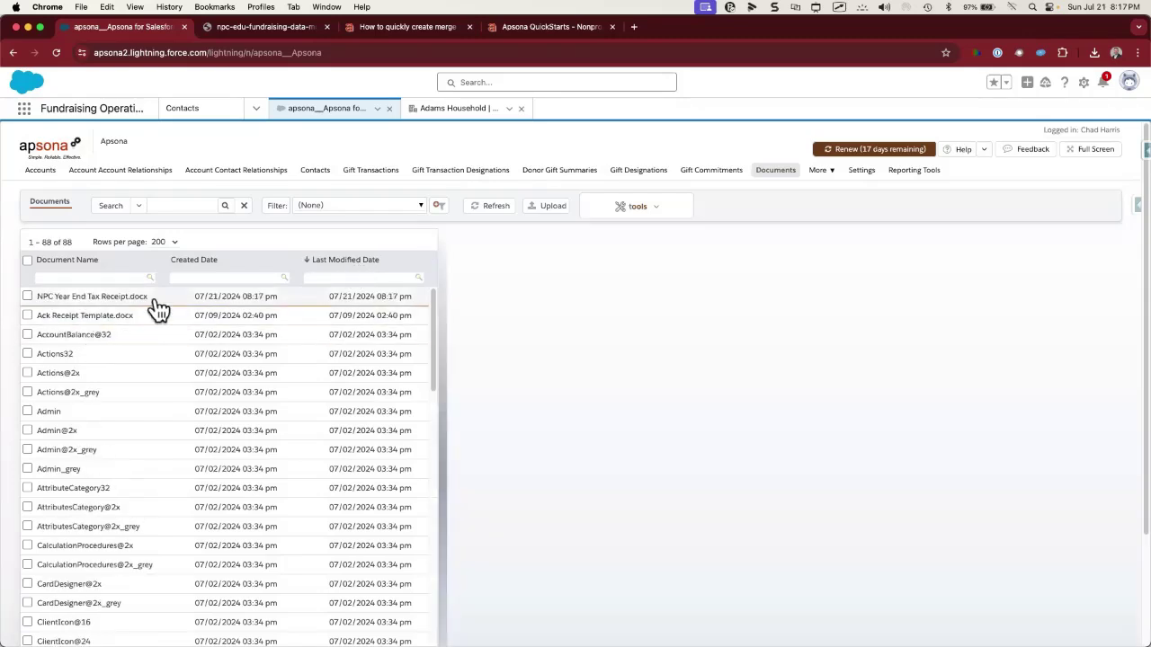
Open the details of NPC Year End Tax Receipt.docx and bring up its document replacement dialog
left_click(117, 302)
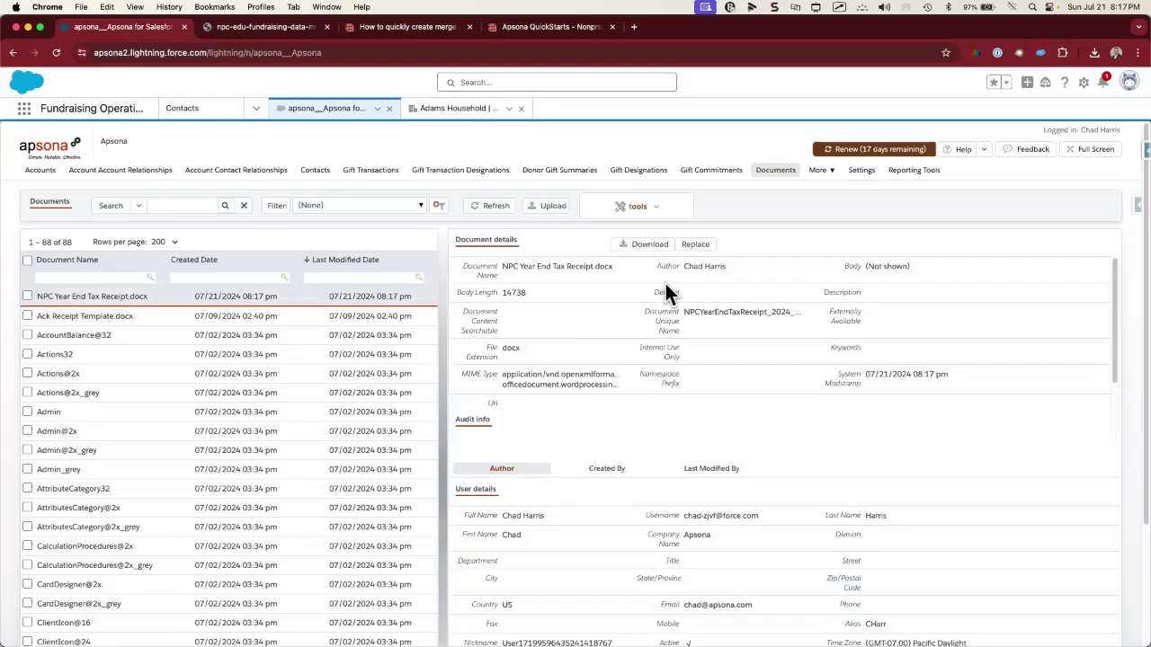
left_click(695, 247)
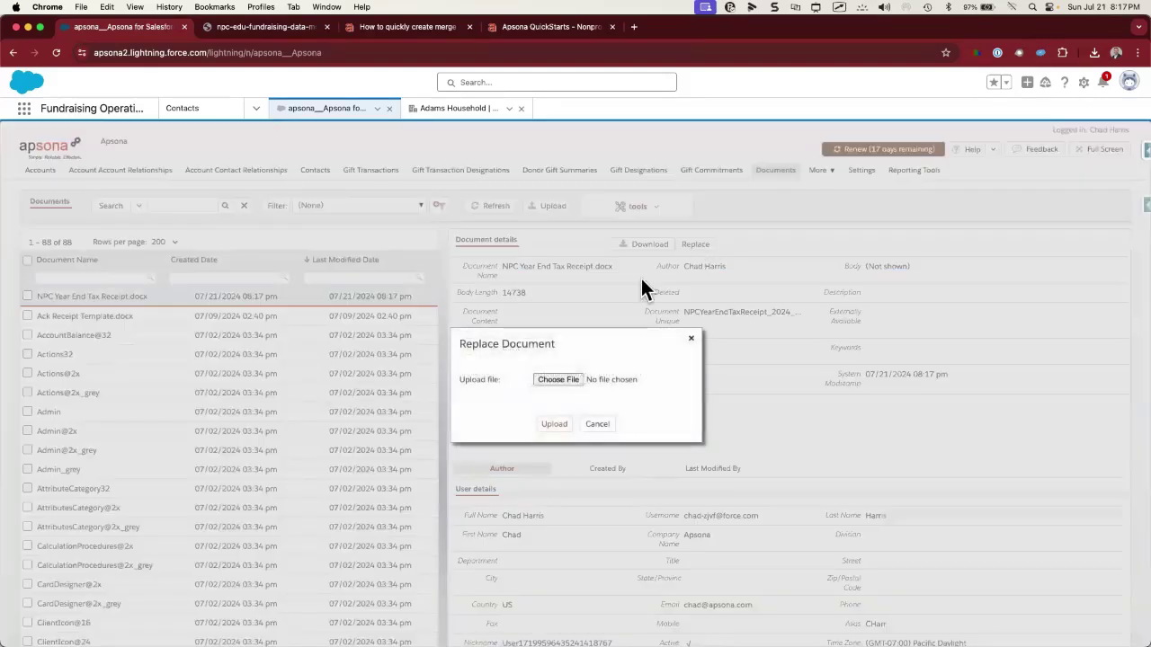
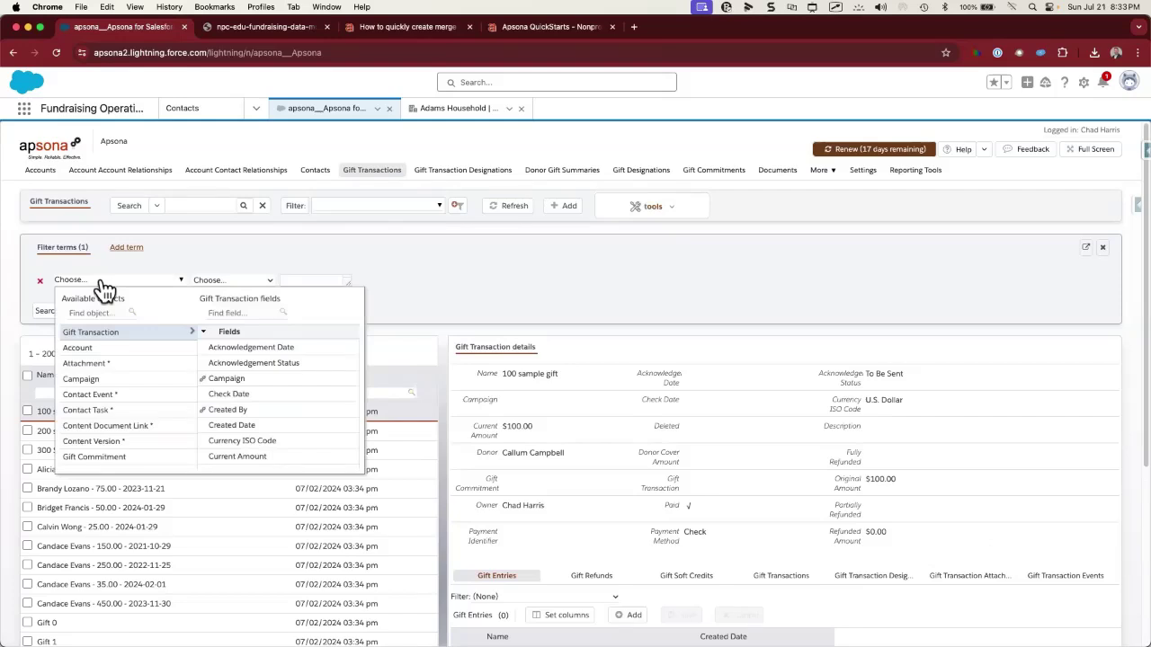
Define the first Gift Transactions filter term as Current Amount greater than 0
left_click(218, 312)
type("current")
left_click(220, 345)
left_click(232, 280)
left_click(225, 336)
type("0")
Add a second Gift Transactions filter term requiring Transaction Completion Date to equal Last year
left_click(124, 247)
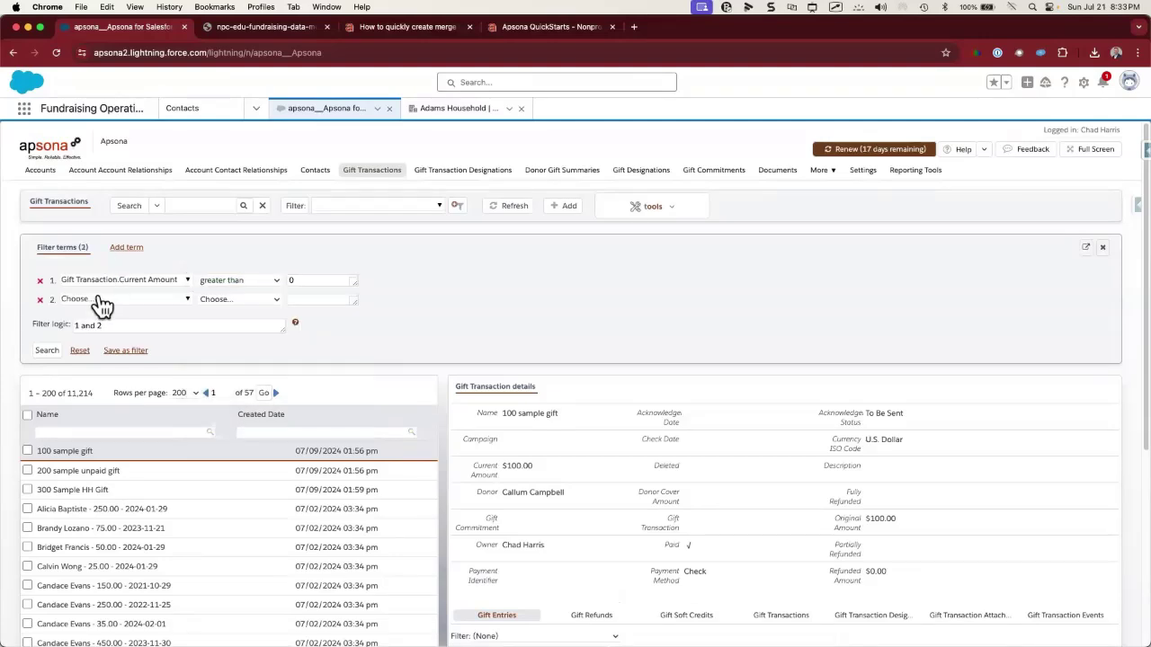
left_click(101, 300)
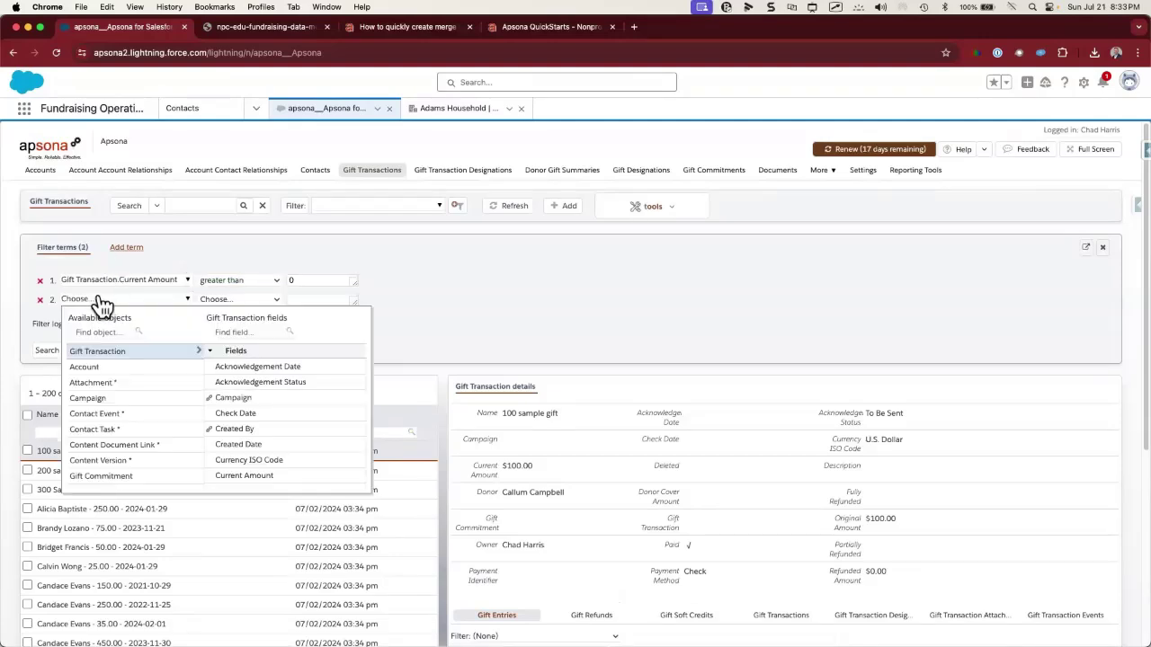
left_click(220, 332)
type("date")
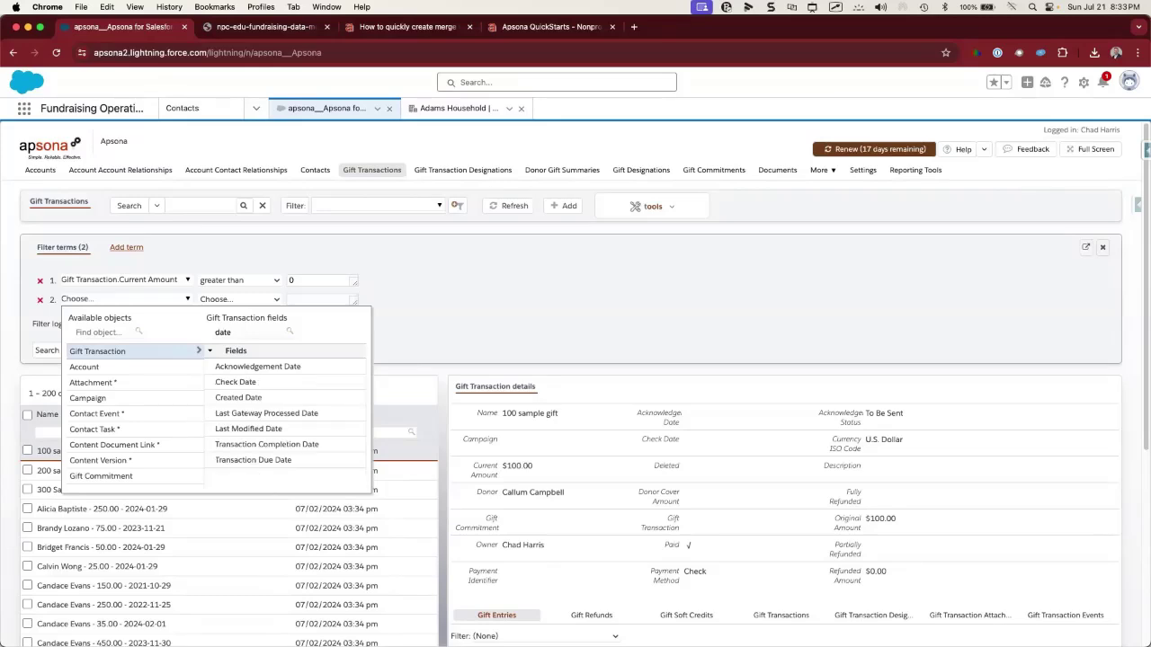
left_click(232, 445)
left_click(234, 436)
left_click(253, 299)
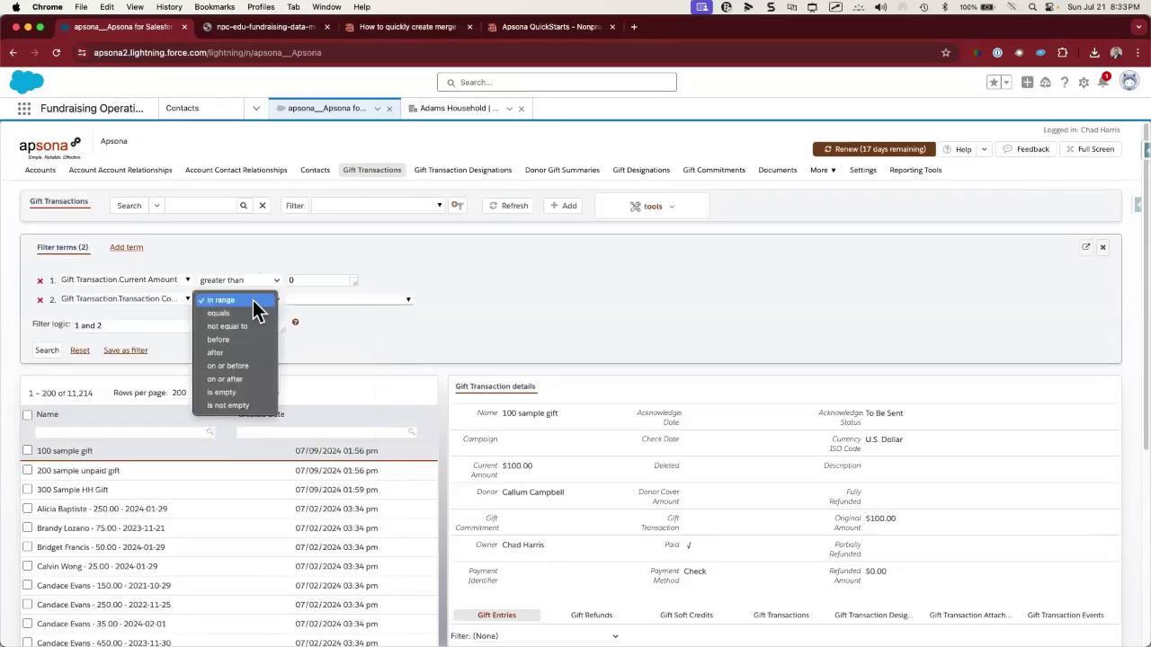
left_click(309, 314)
left_click(315, 300)
left_click_drag(362, 330, 367, 360)
left_click(305, 361)
Add a third Gift Transactions filter term requiring Paid to be Yes
left_click(126, 247)
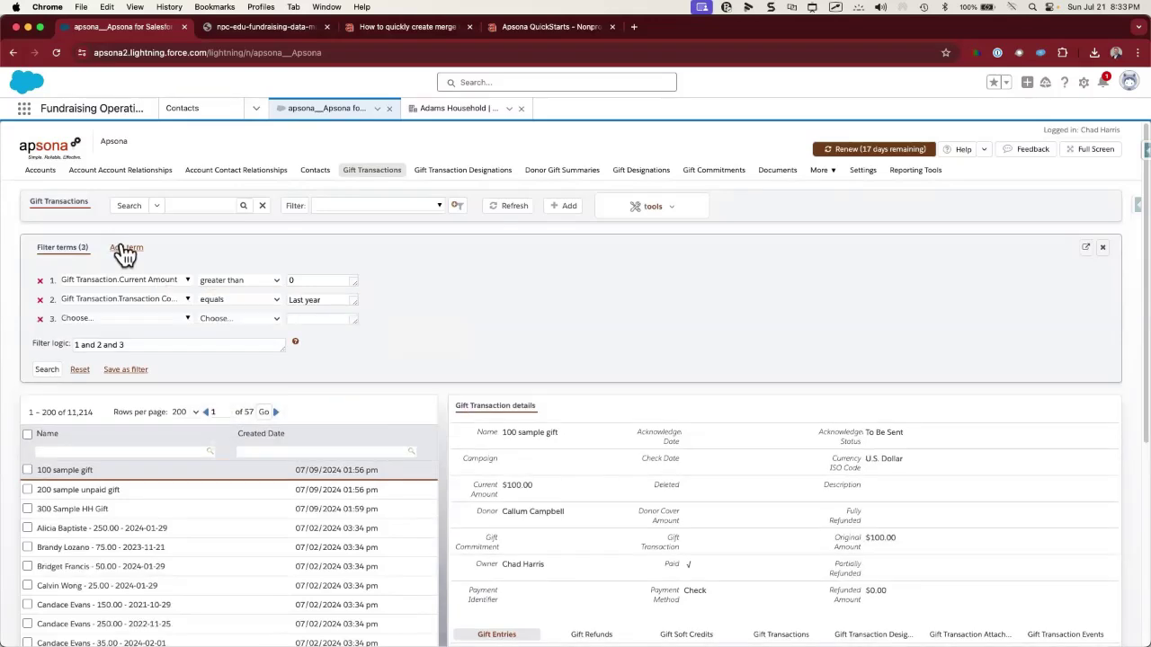
left_click(97, 320)
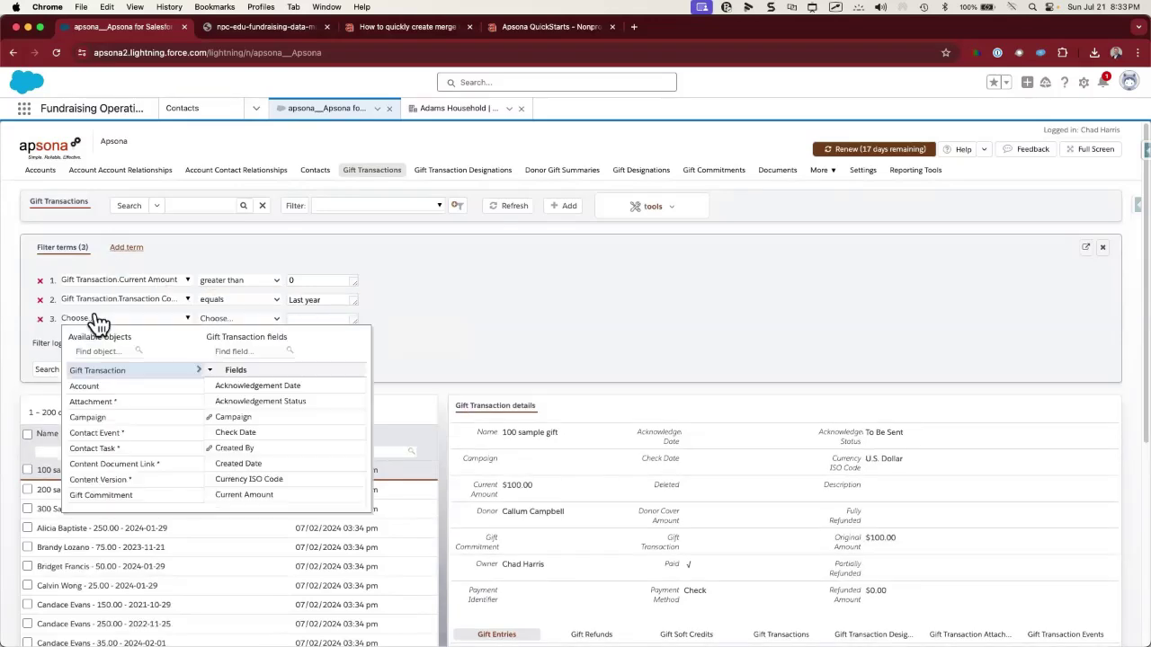
left_click(232, 350)
type("Paid")
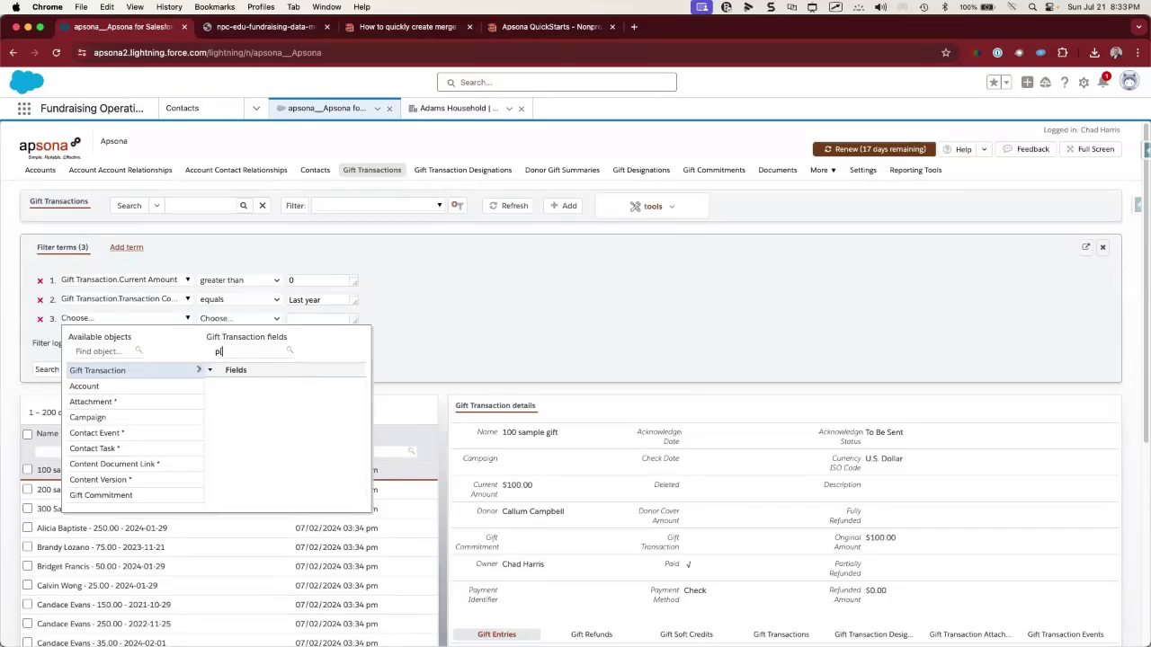
left_click(227, 385)
left_click(301, 320)
left_click(294, 355)
Save the gift transaction terms as a filter named Gifts Won LY and open the Filters tool
left_click(126, 369)
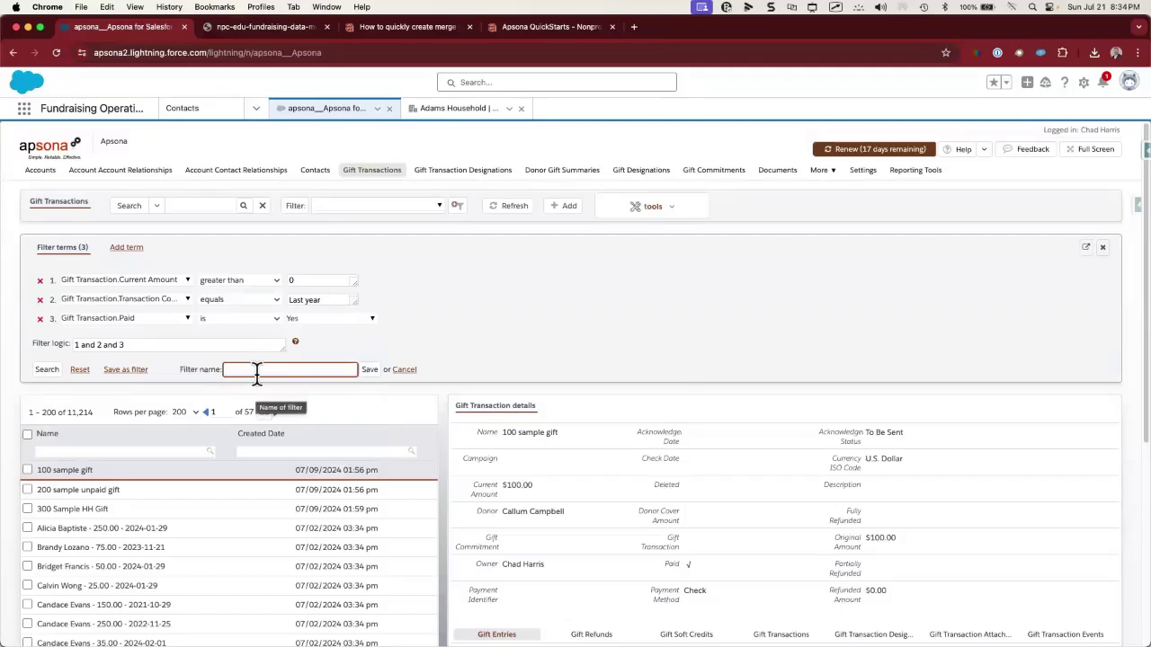
type("Gifts Won LY")
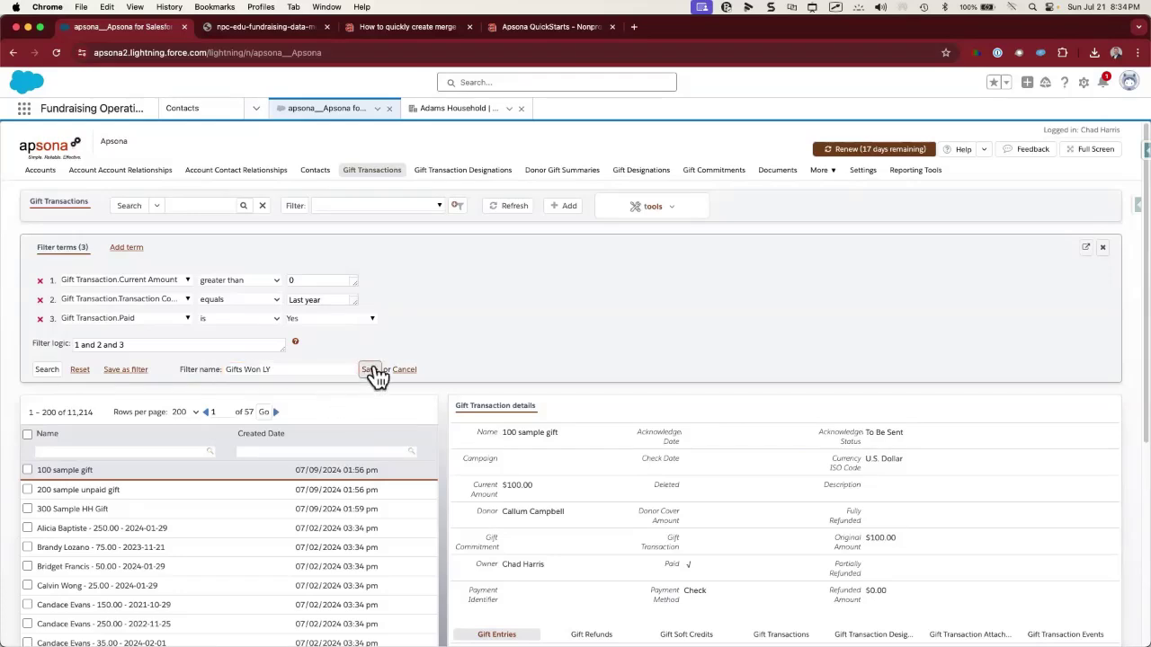
left_click(369, 369)
left_click(634, 209)
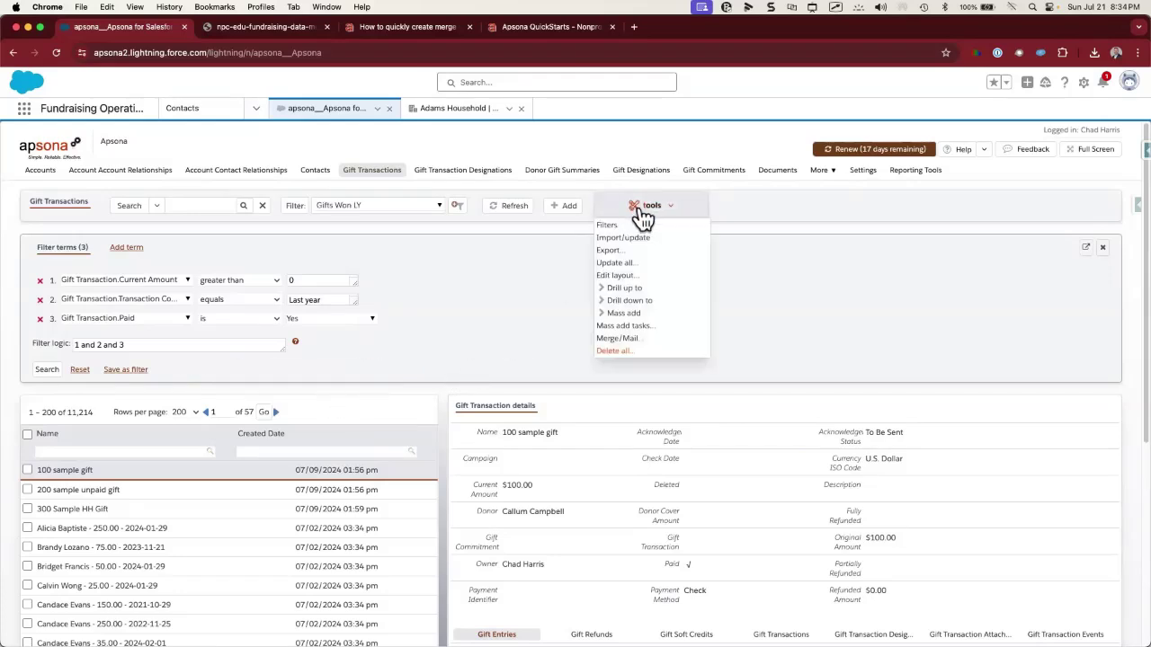
left_click(604, 225)
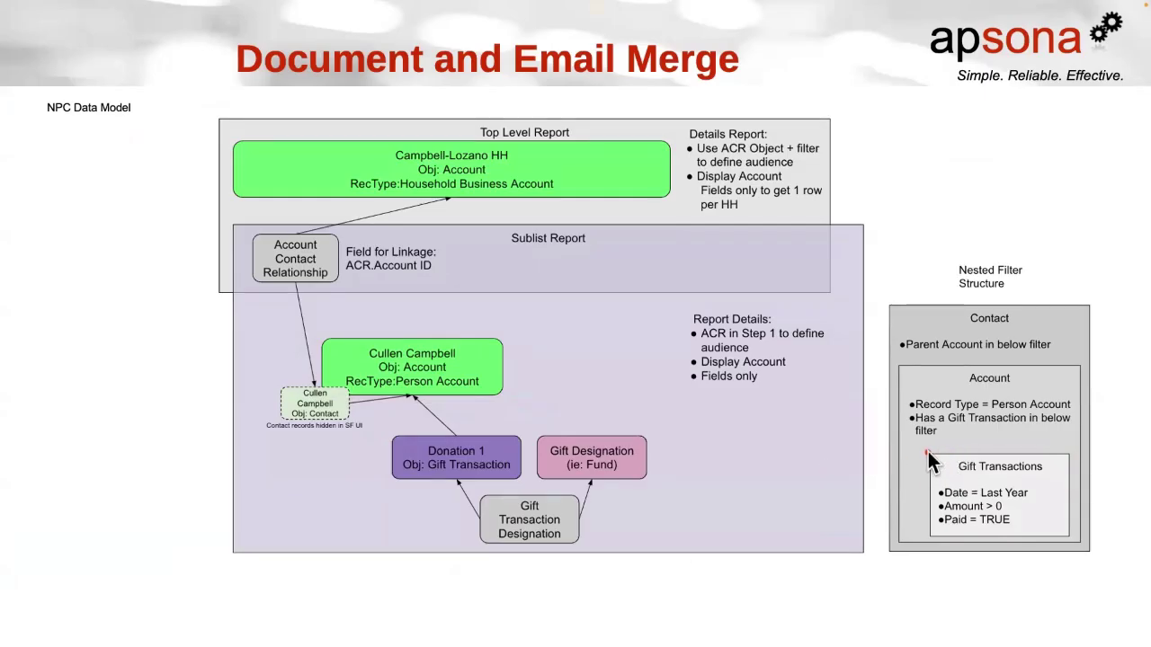
mouse_move(928, 451)
left_mouse_down()
mouse_move(1041, 507)
mouse_move(1073, 538)
left_mouse_up()
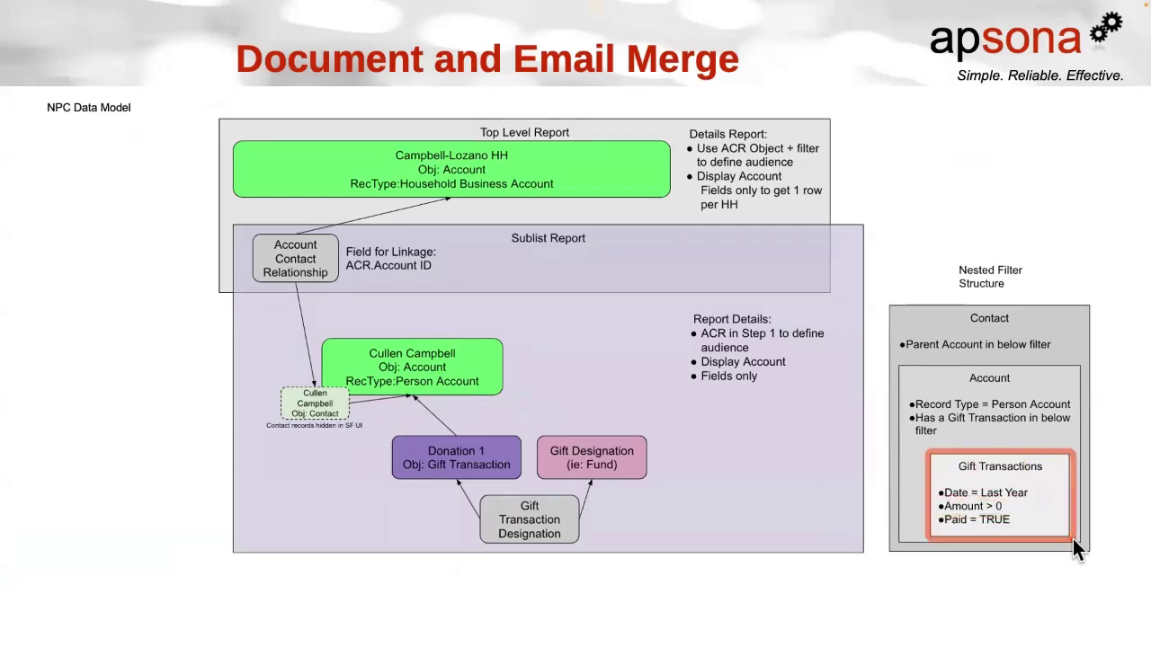
left_click_drag(314, 337, 511, 397)
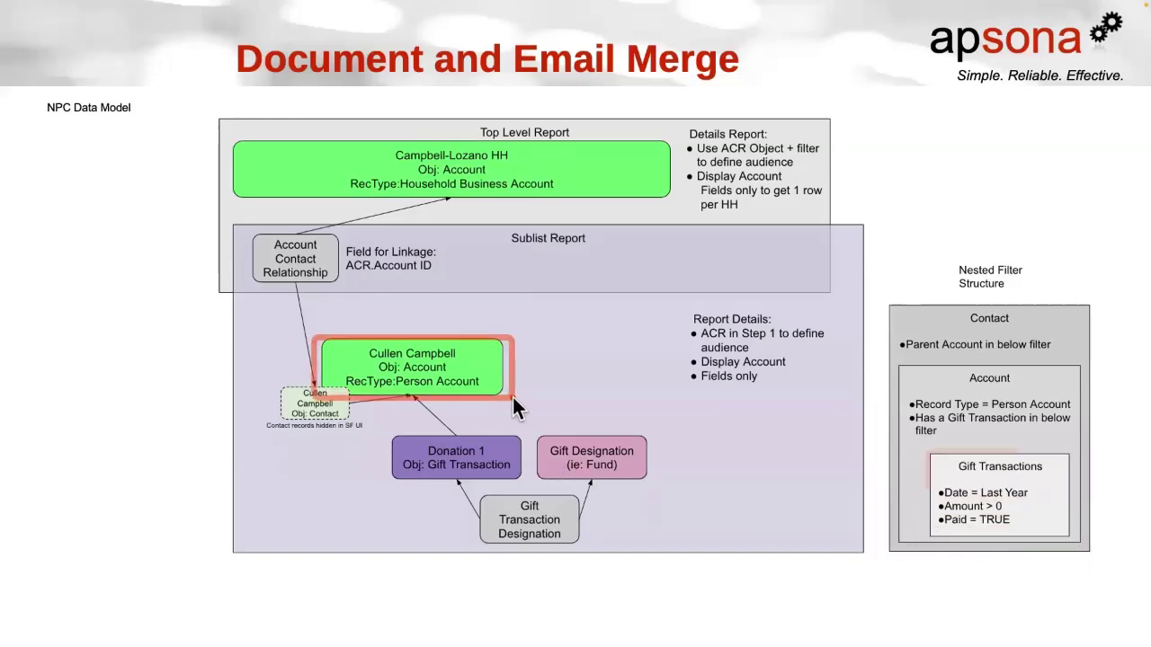
left_click_drag(974, 393, 1082, 417)
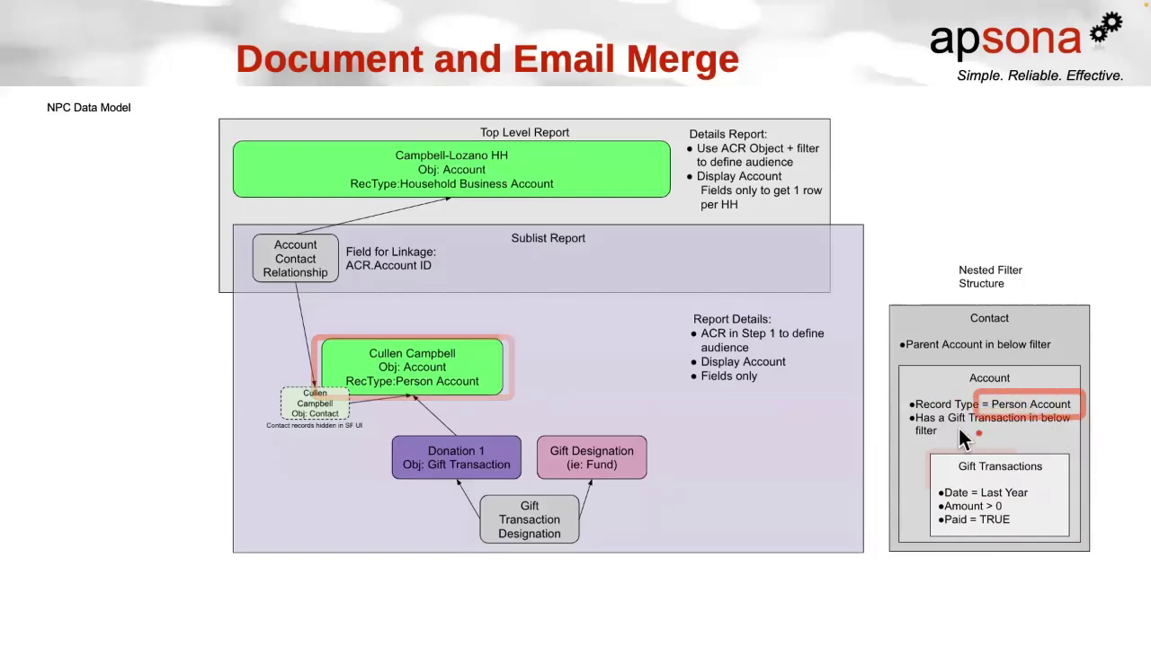
left_click_drag(907, 412, 1077, 546)
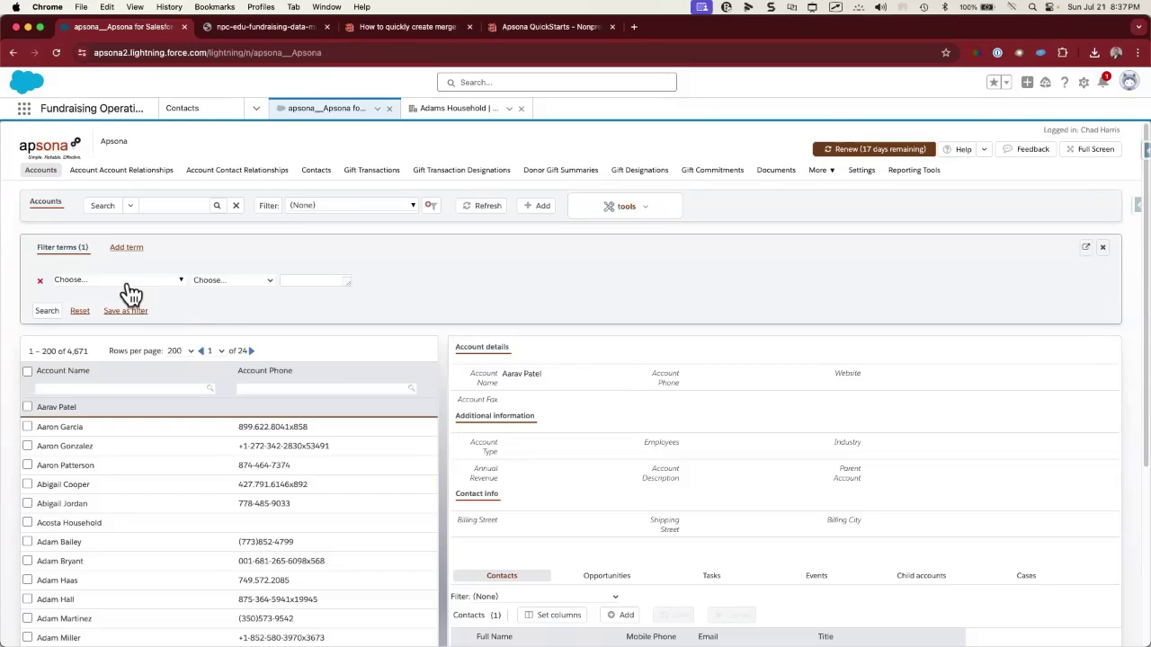
Define the first Accounts filter term as Record type is among Person Account
left_click(126, 283)
left_click(214, 312)
type("record")
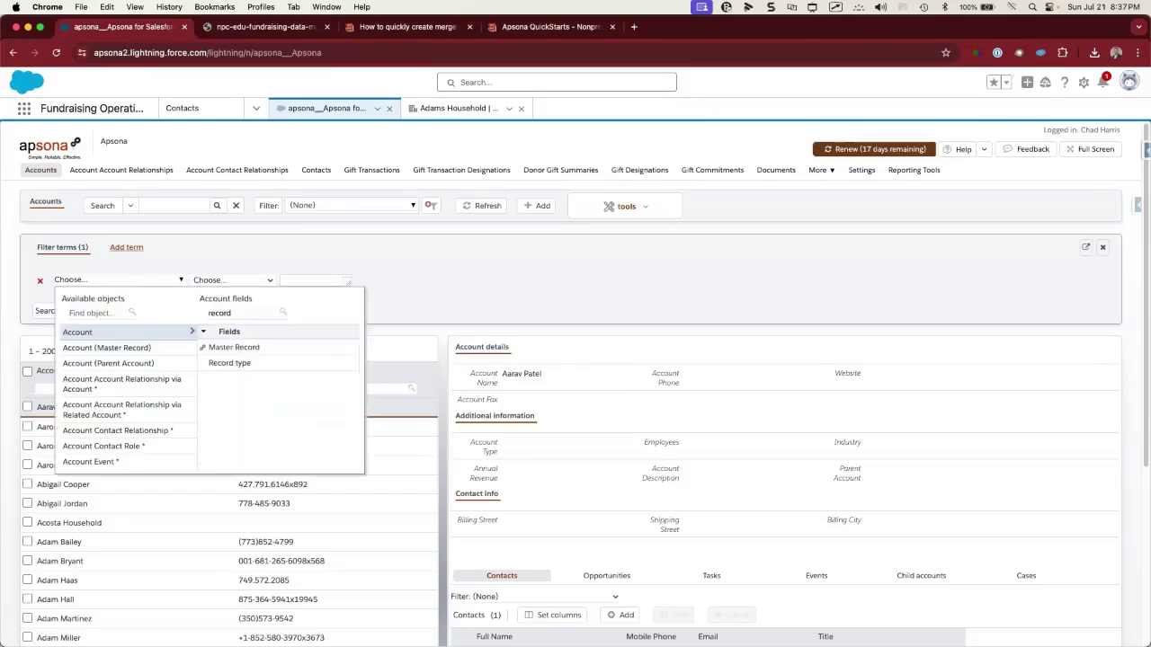
left_click(235, 362)
left_click(268, 280)
left_click(321, 284)
left_click(305, 362)
Add a second Accounts filter term based on the related Gift Transaction object's record field
left_click(126, 246)
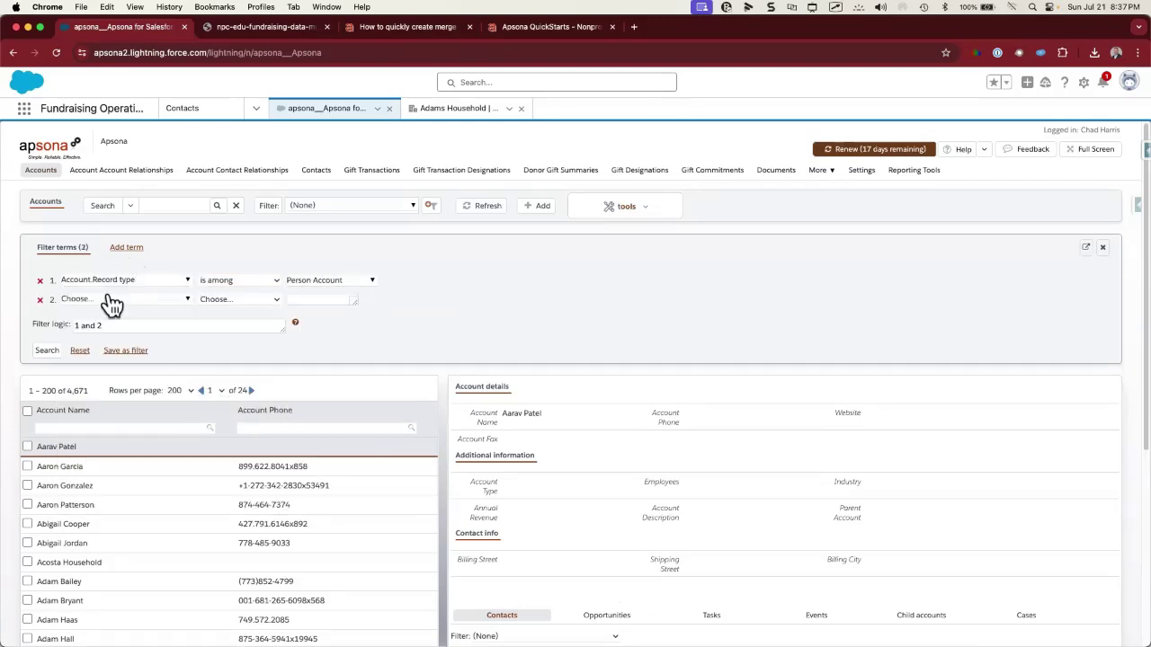
left_click(108, 301)
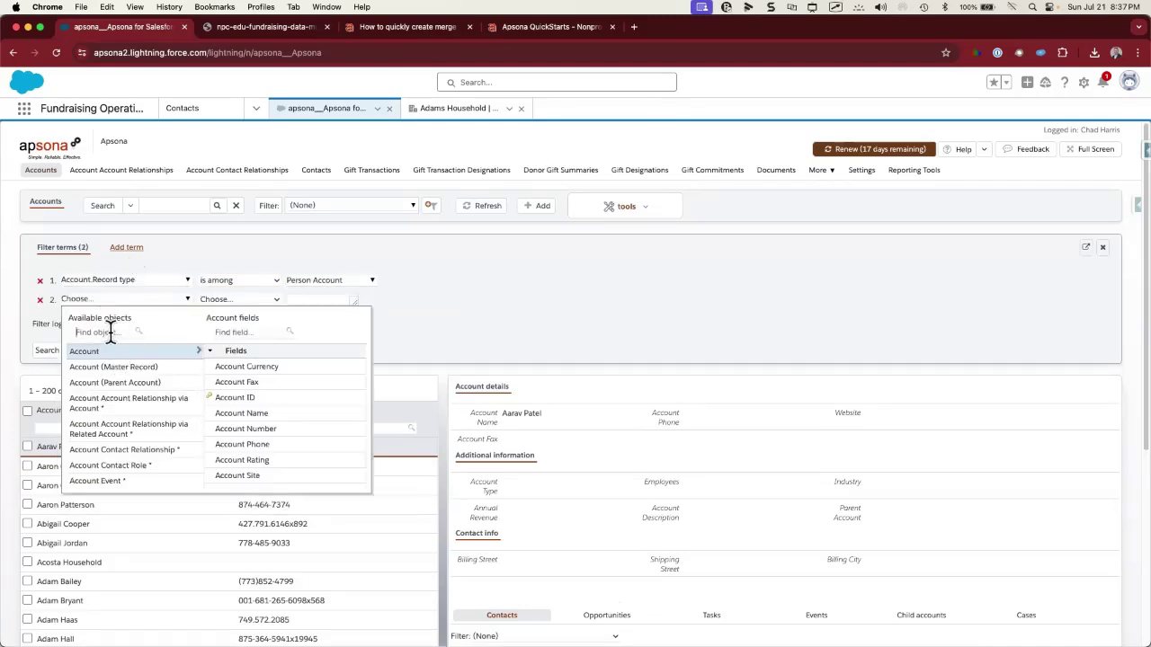
left_click(110, 332)
type("gift")
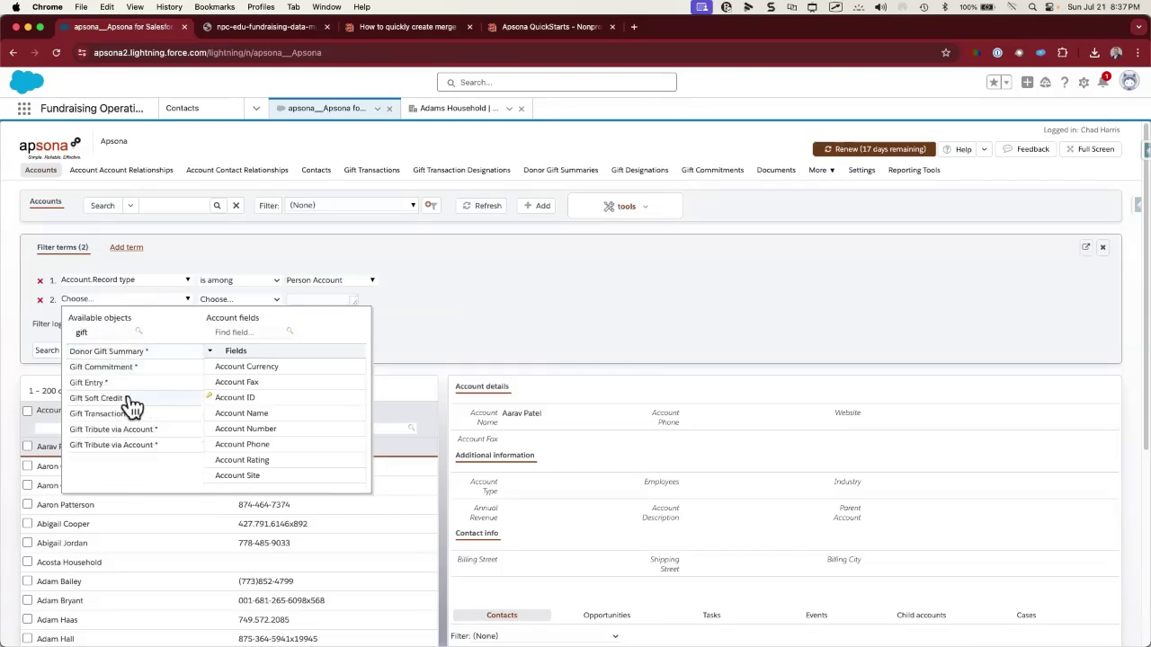
left_click(122, 414)
scroll(269, 414, "down", 3)
left_click(270, 413)
Set the gift transaction term to in filter Gifts Won LY and save the filter as Person Accounts with Gifts LY
left_click(238, 300)
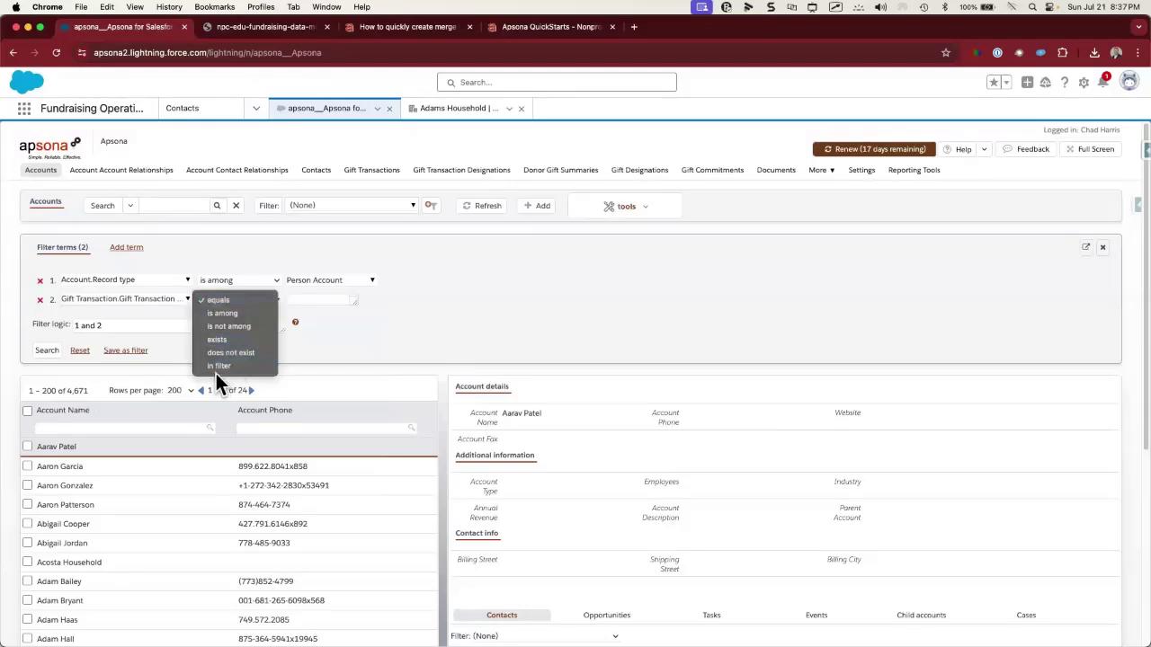
left_click(221, 367)
left_click(327, 300)
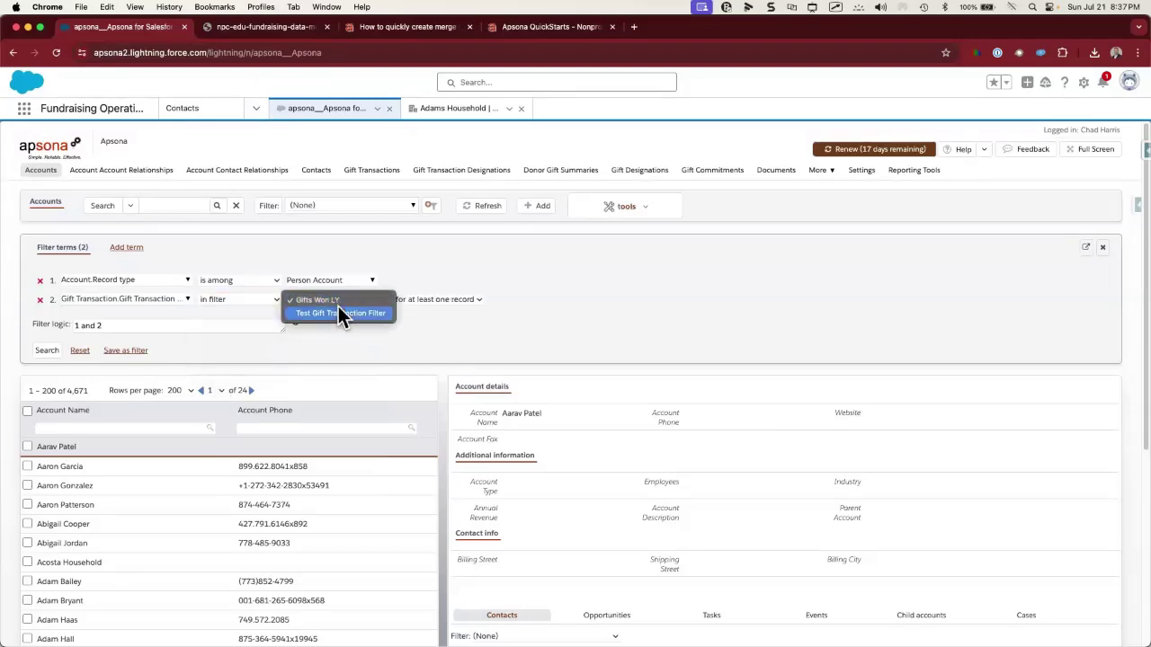
left_click(338, 303)
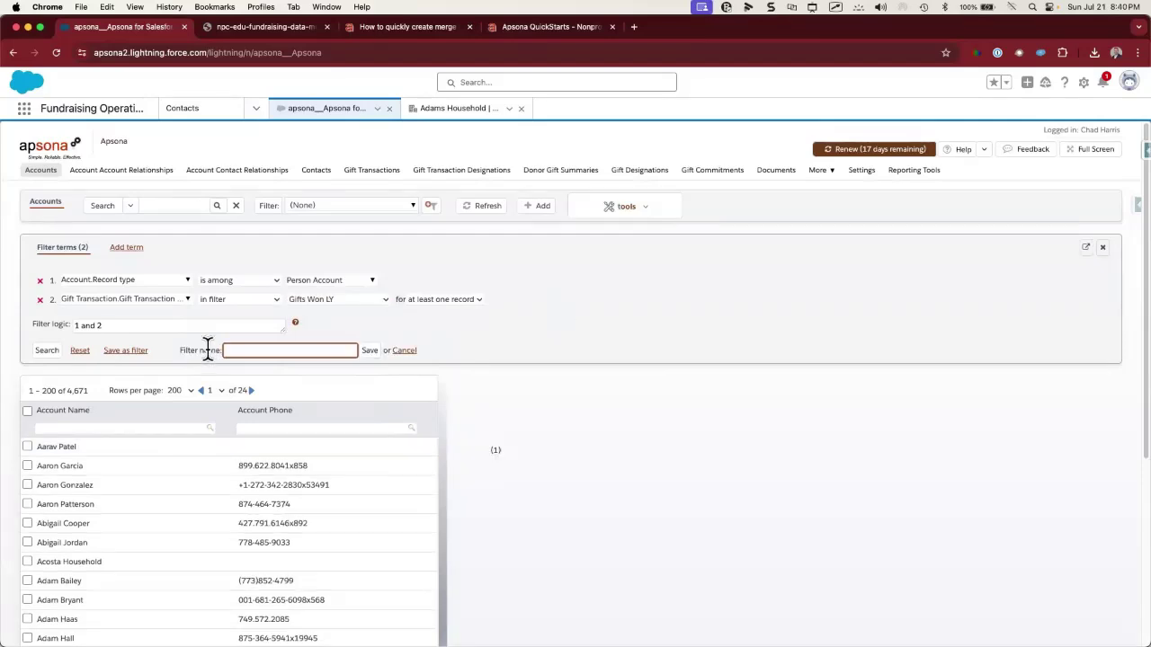
type("Person Accounts with Gifts LY")
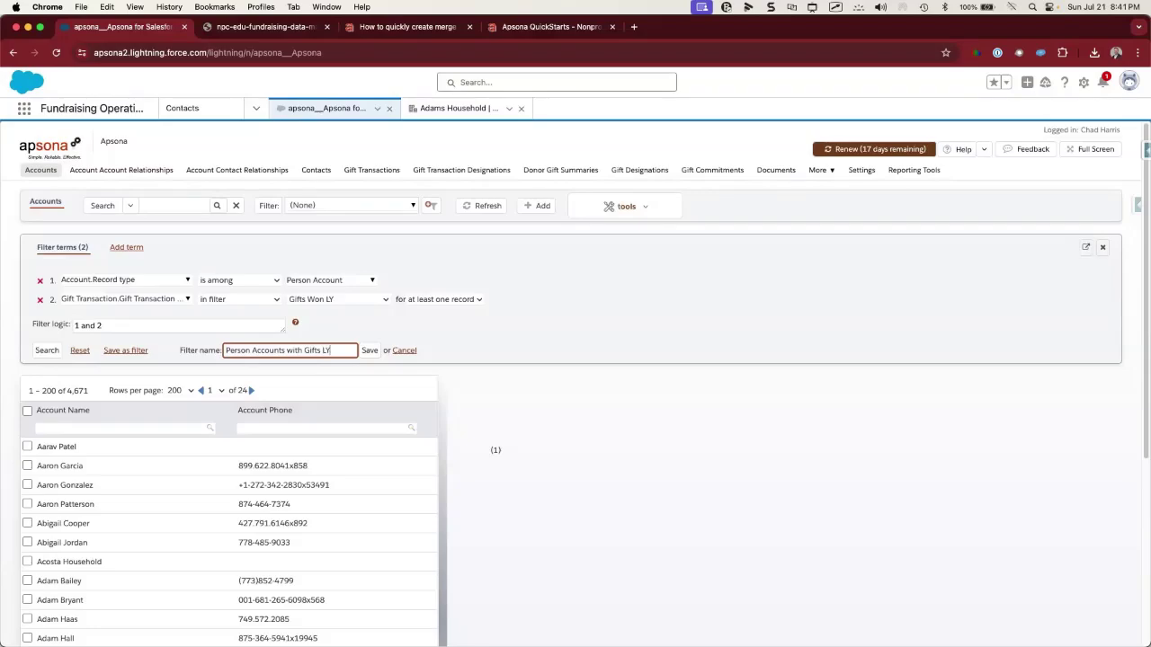
left_click(369, 351)
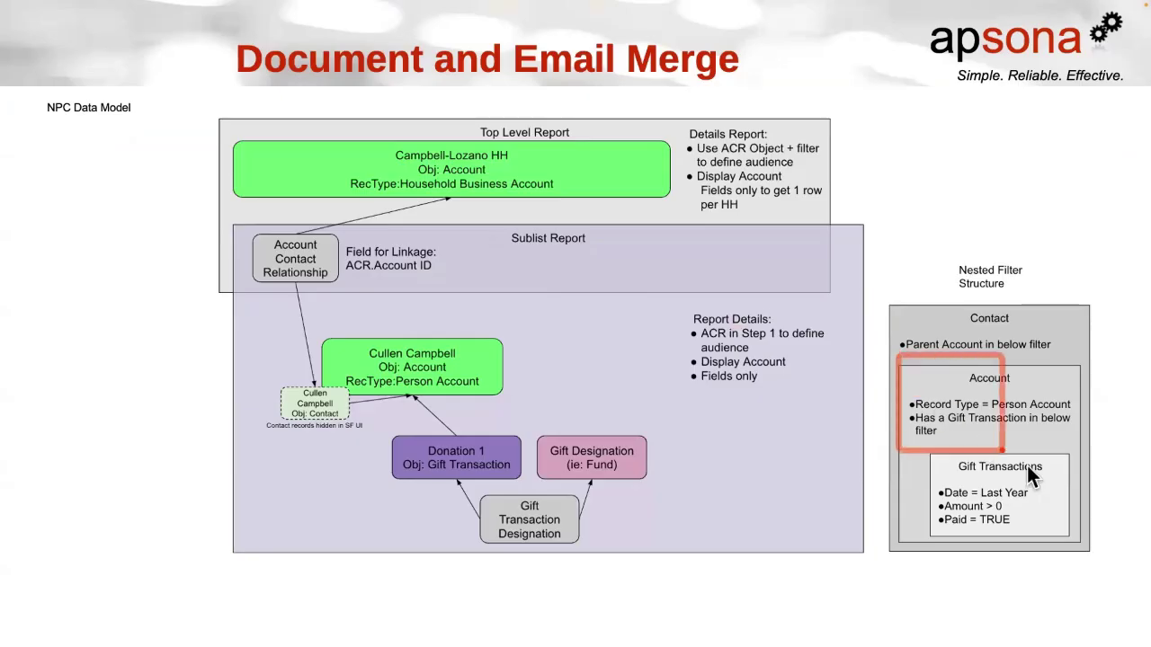
left_click_drag(1090, 541, 1090, 540)
mouse_move(876, 299)
left_mouse_down()
mouse_move(972, 370)
mouse_move(1094, 545)
left_mouse_up()
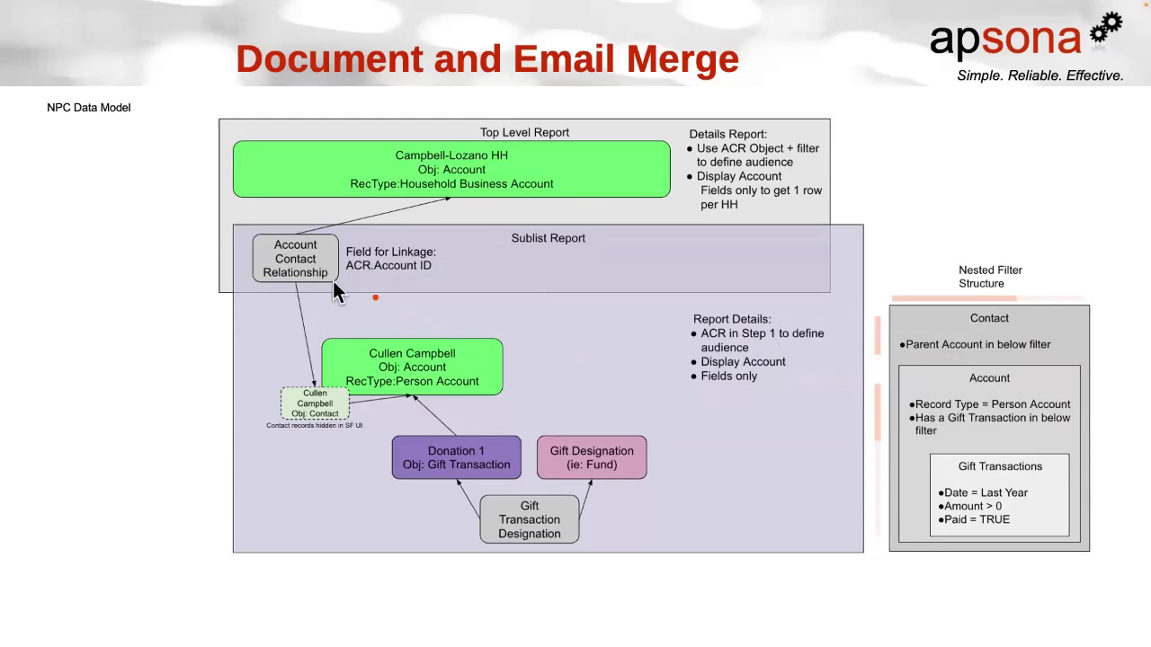
mouse_move(243, 229)
left_mouse_down()
mouse_move(332, 273)
mouse_move(353, 304)
mouse_move(353, 291)
left_mouse_up()
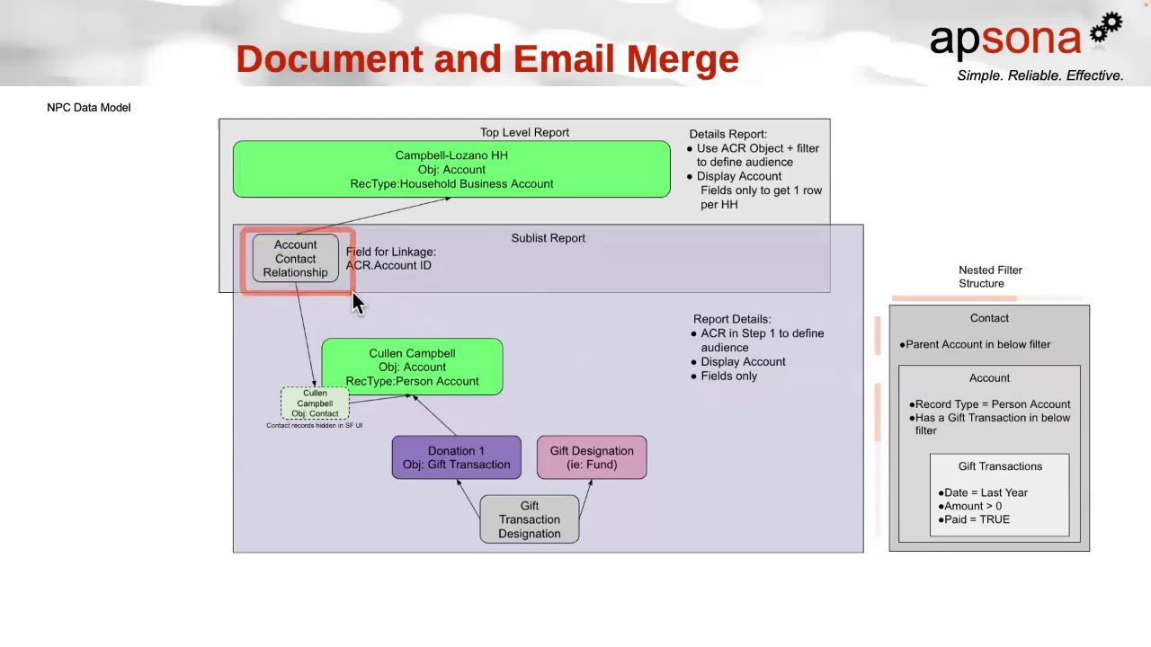
mouse_move(229, 135)
left_mouse_down()
mouse_move(638, 243)
mouse_move(671, 216)
left_mouse_up()
left_click_drag(263, 377, 356, 433)
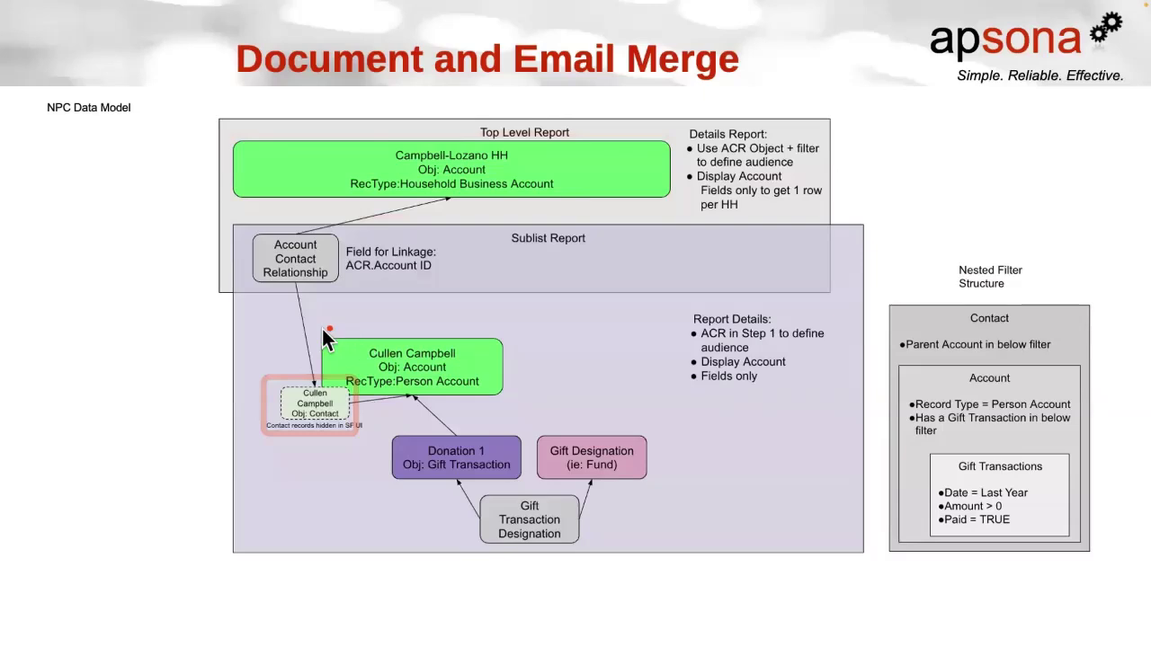
left_click_drag(311, 333, 514, 398)
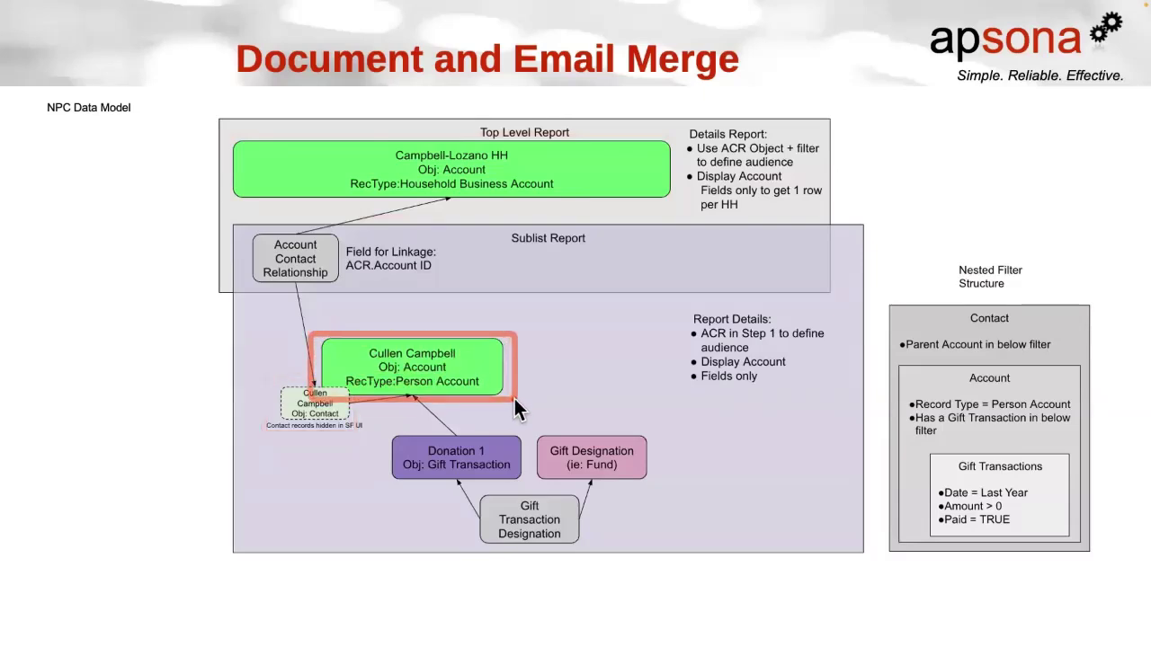
left_click_drag(270, 379, 356, 424)
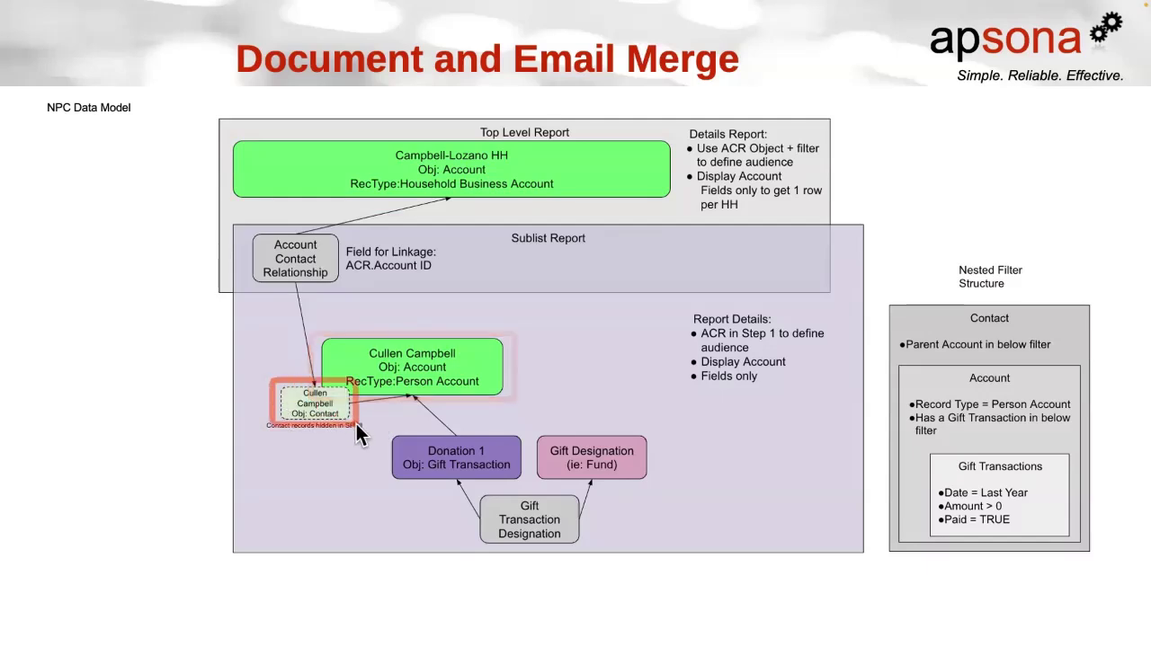
left_click_drag(216, 118, 831, 301)
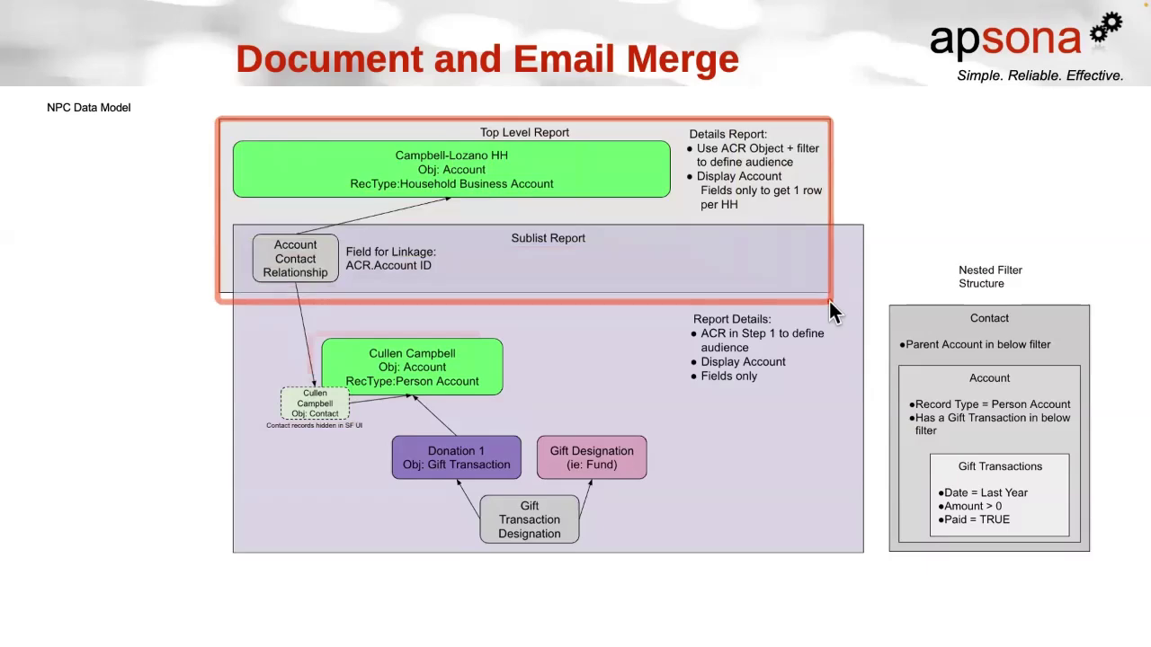
mouse_move(223, 222)
left_mouse_down()
mouse_move(502, 334)
mouse_move(826, 519)
mouse_move(861, 557)
left_mouse_up()
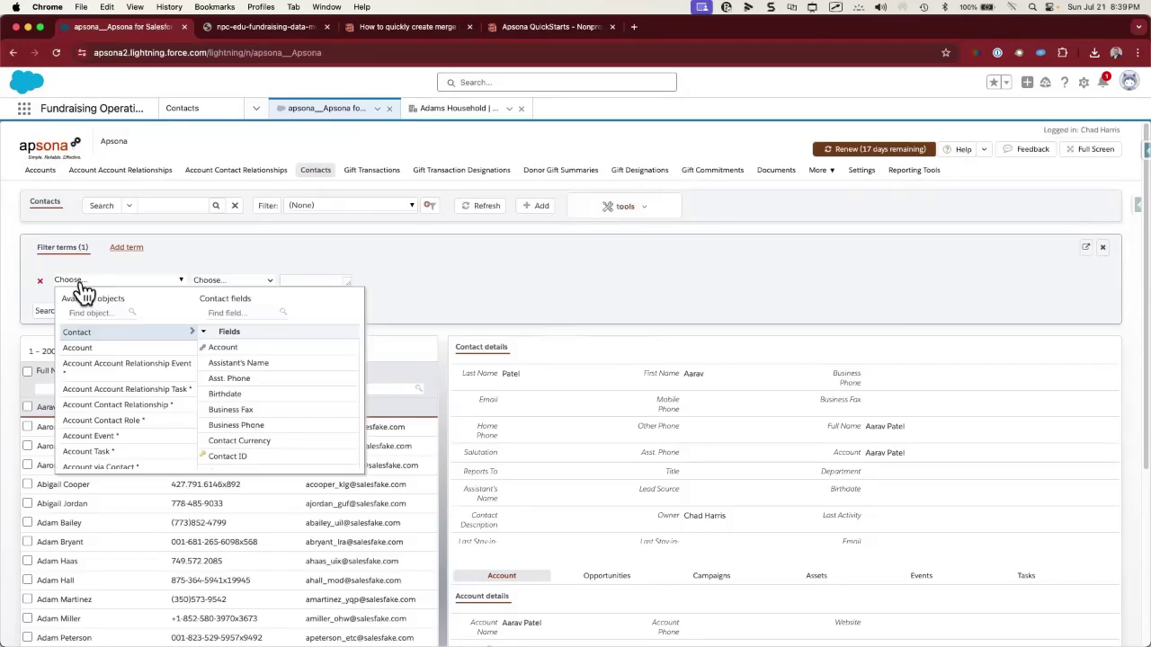
Set the Contacts filter term to Account ID in filter Person Accounts with Gifts LY and save it as Contacts with Gifts LY
left_click(81, 349)
left_click(224, 378)
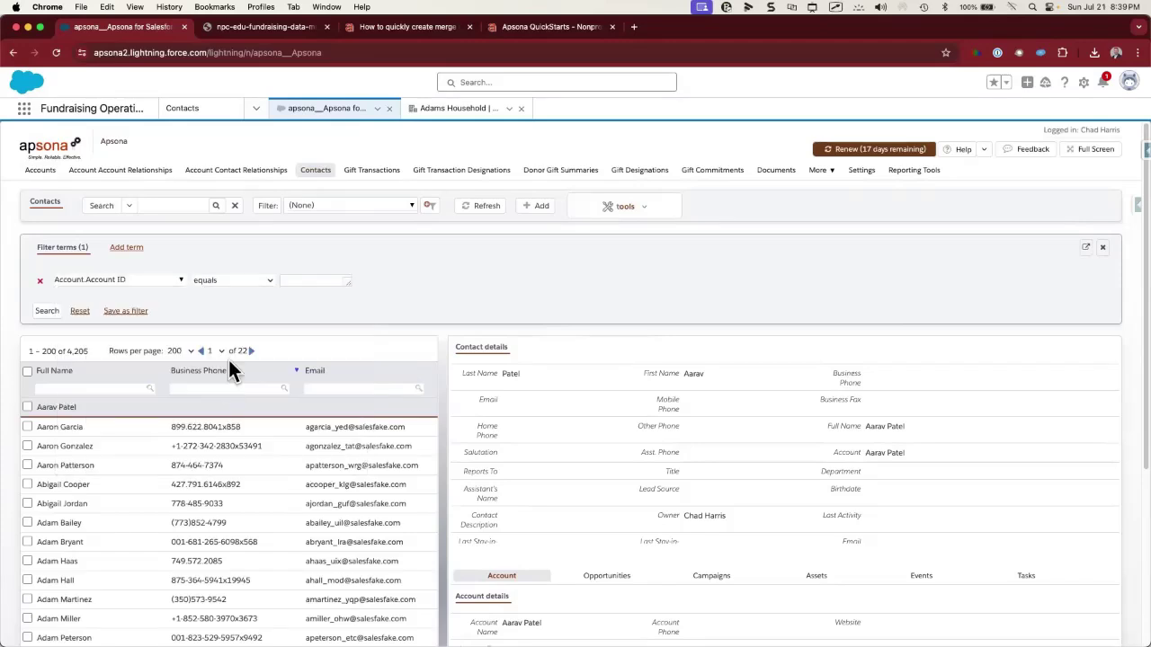
left_click(241, 273)
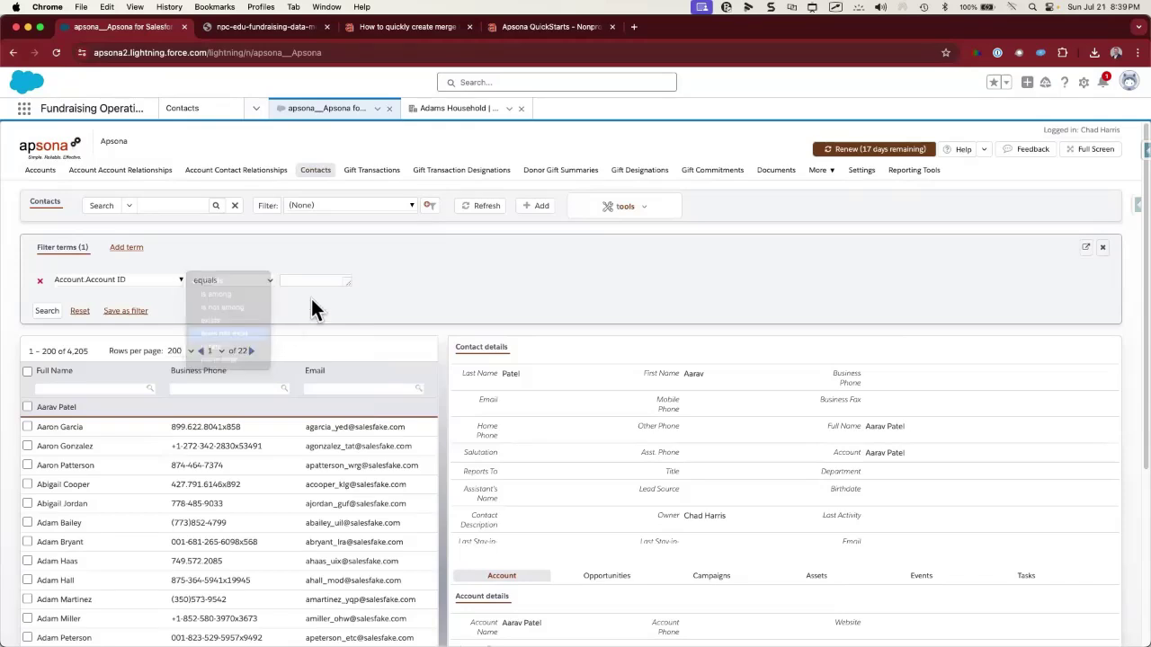
key("Down")
key("Return")
left_click(293, 279)
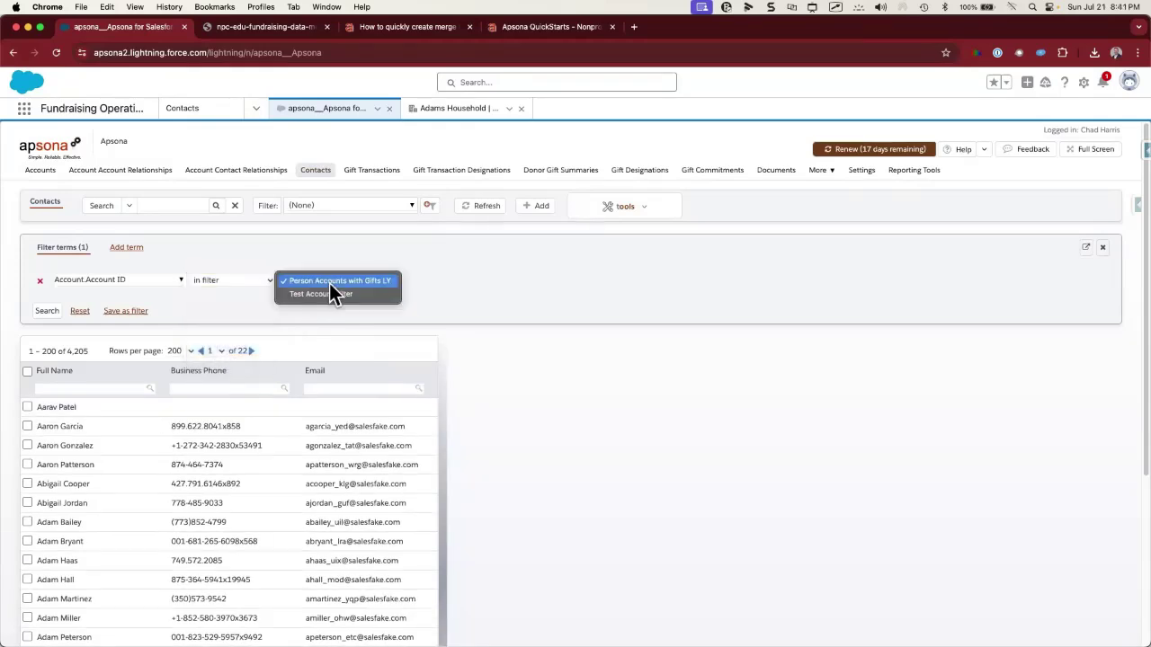
left_click(329, 282)
left_click(125, 311)
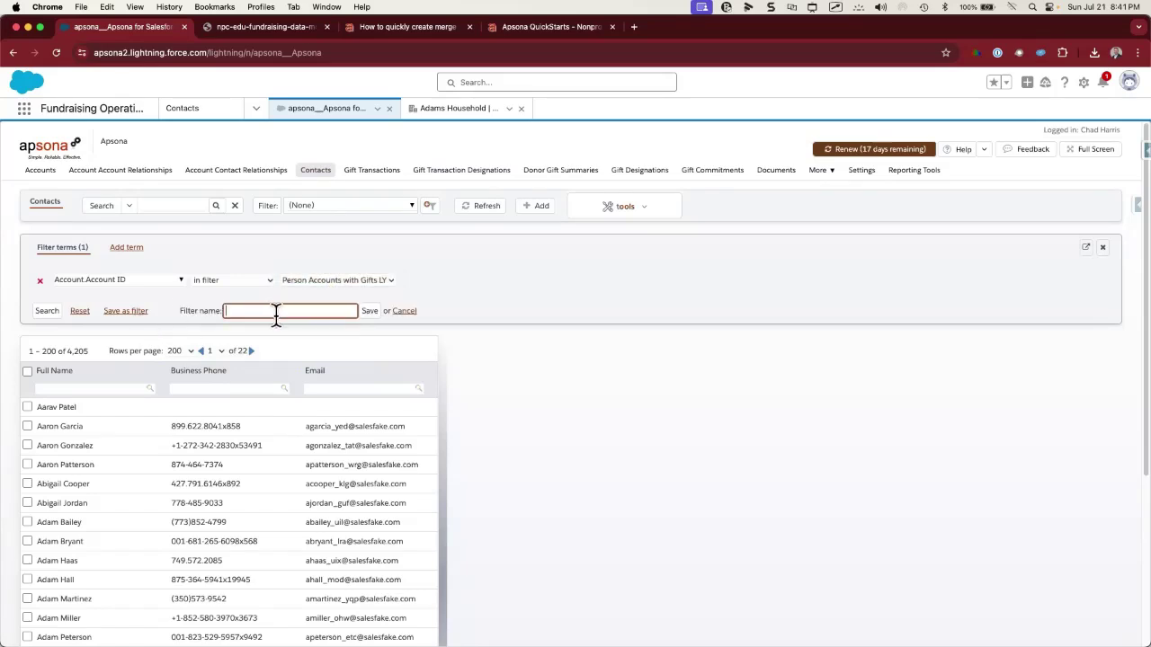
type("C")
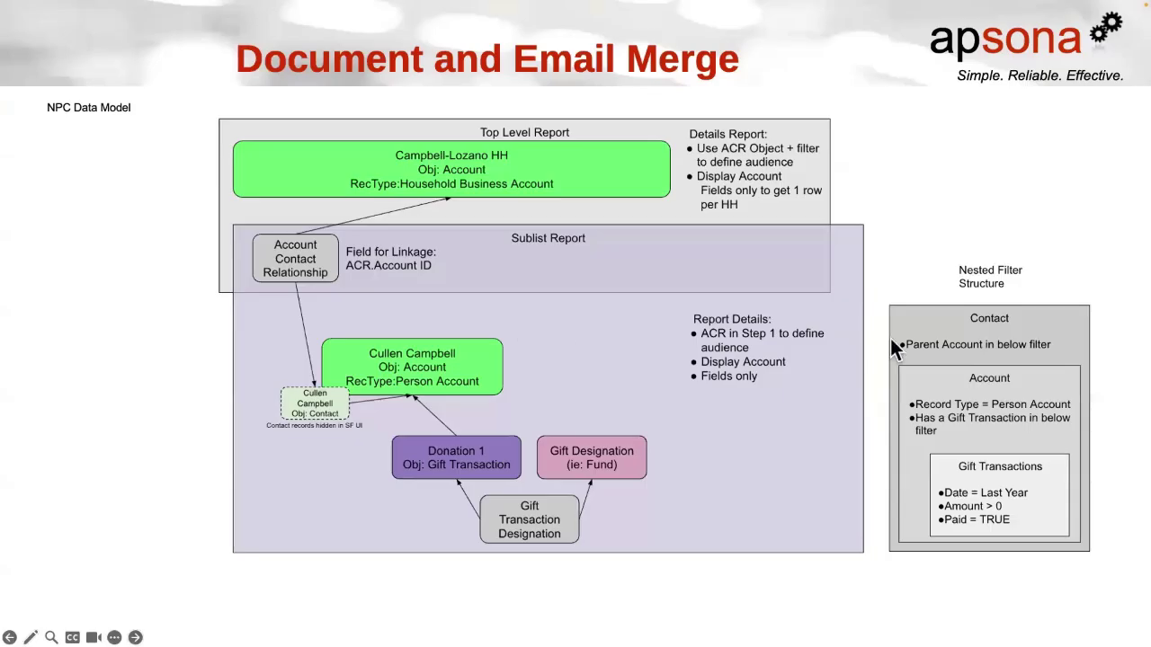
left_click_drag(928, 446, 1088, 544)
left_click_drag(890, 360, 1088, 521)
left_click_drag(865, 284, 1105, 543)
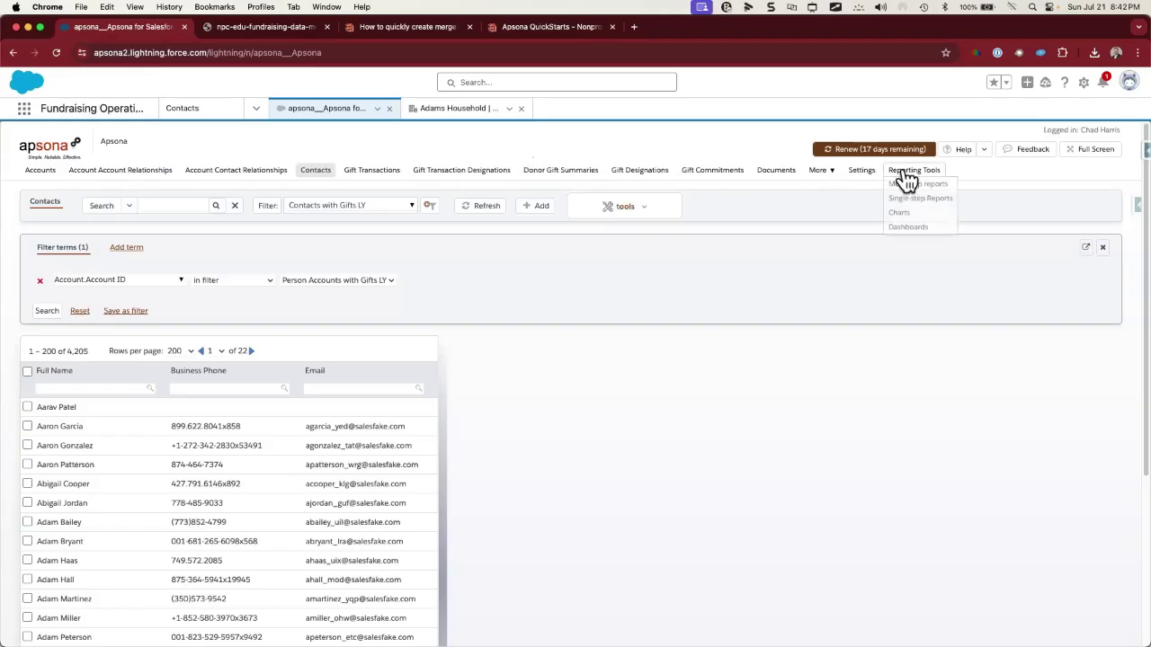
Create a new multi-step report named NPC Quick Start Top Level Report in the Merge Action Demos folder
left_click(908, 184)
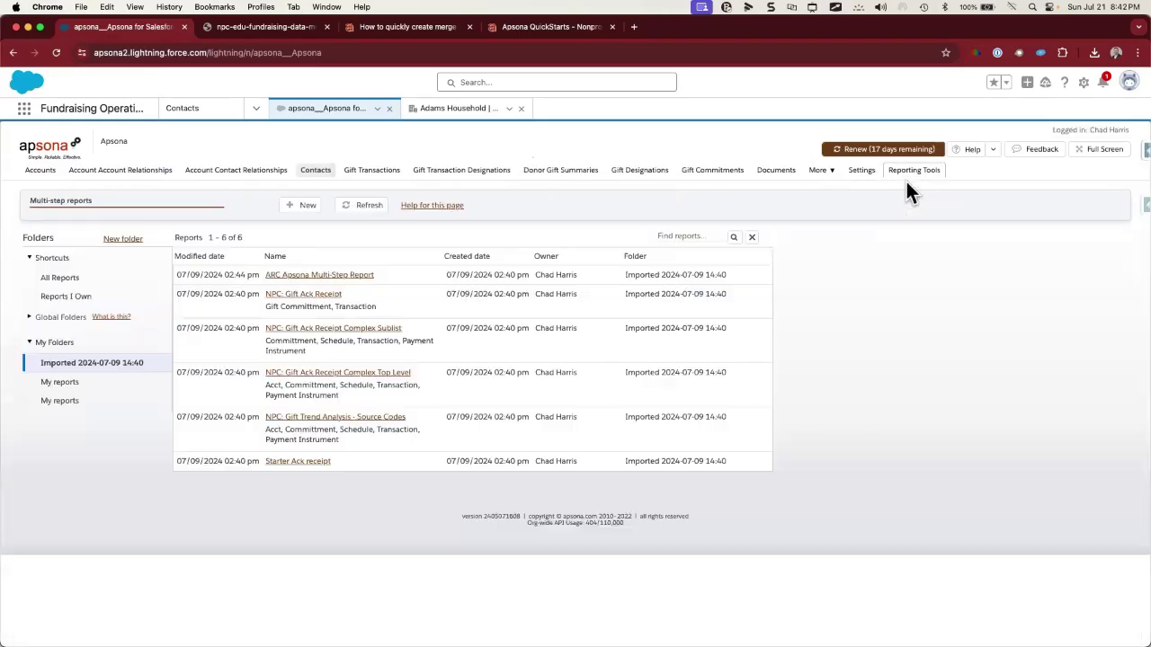
left_click(300, 209)
triple_click(88, 236)
type("NPC Quick Start Top Level Report")
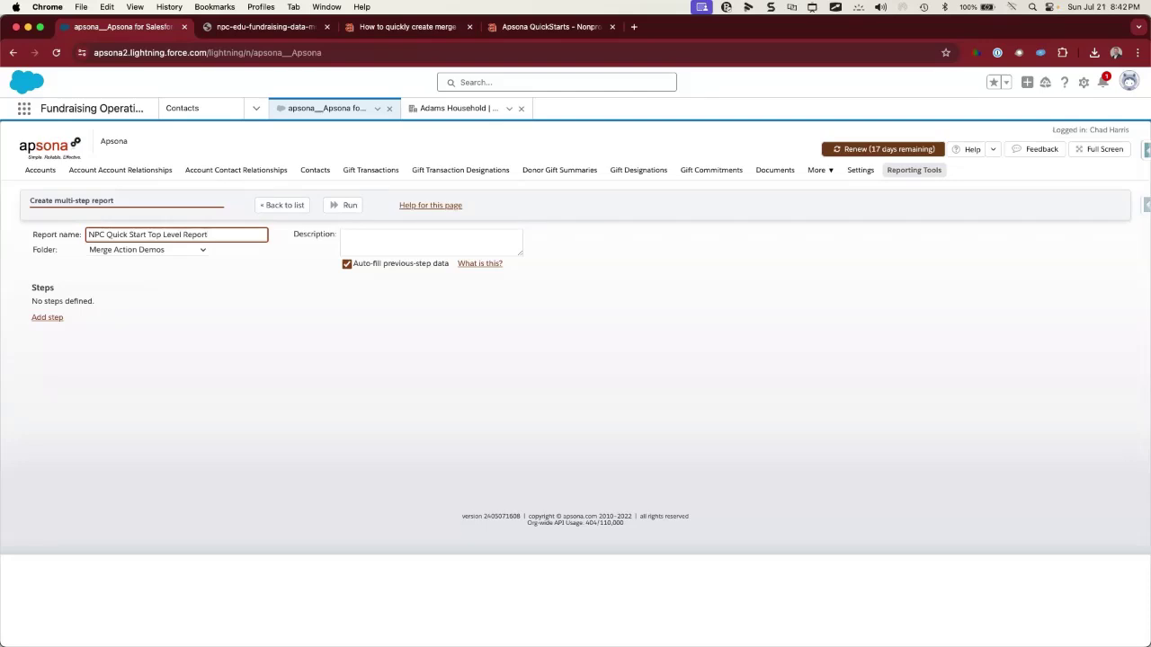
Disable auto-filling of previous-step data and add a report step named ACR based on the Account Contact Relationship object
left_click(47, 319)
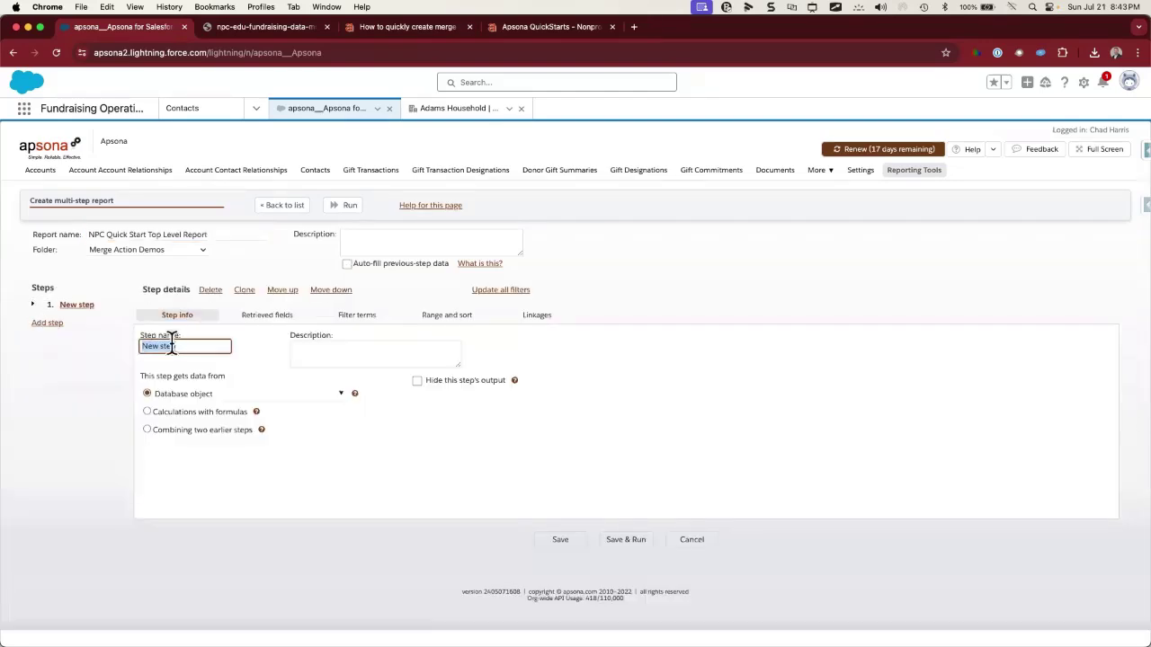
type("ACR")
left_click(259, 396)
type("account")
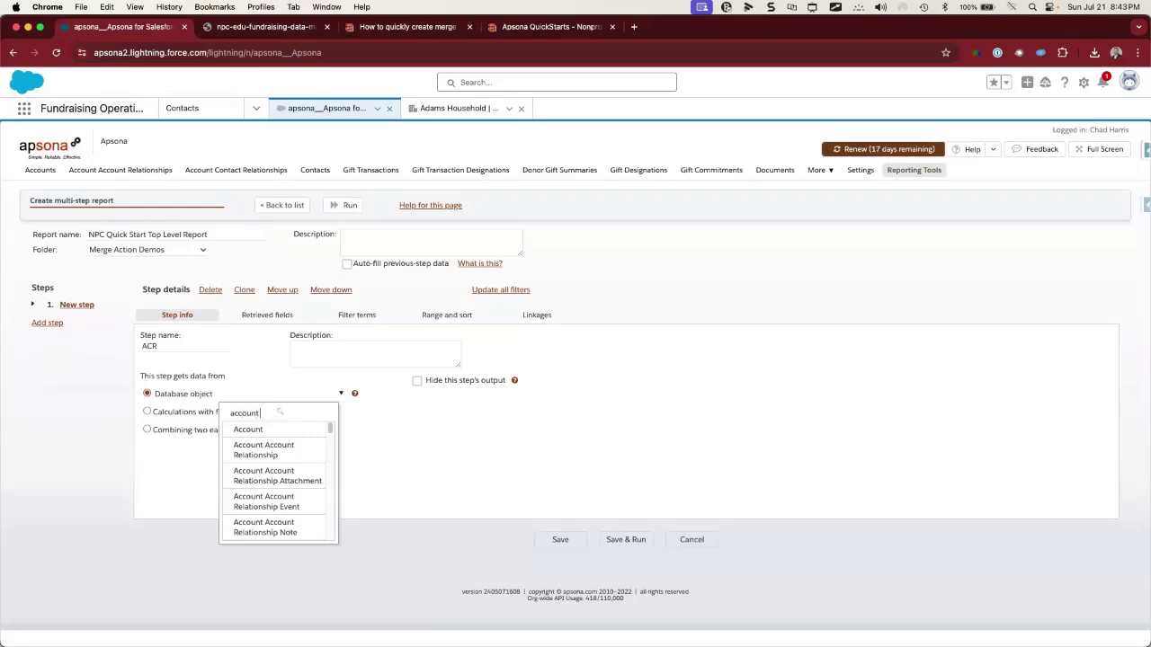
type(" con")
left_click(260, 436)
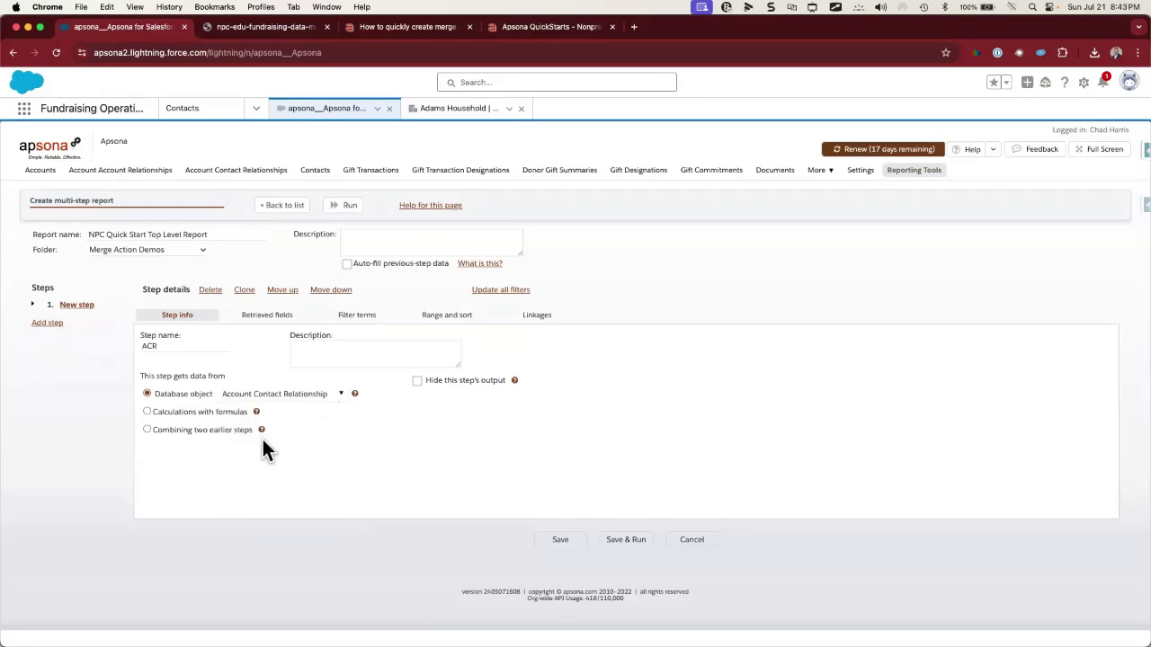
Add a filter term to the ACR step requiring the Contact ID to be in filter Contacts with Gifts LY
left_click(353, 320)
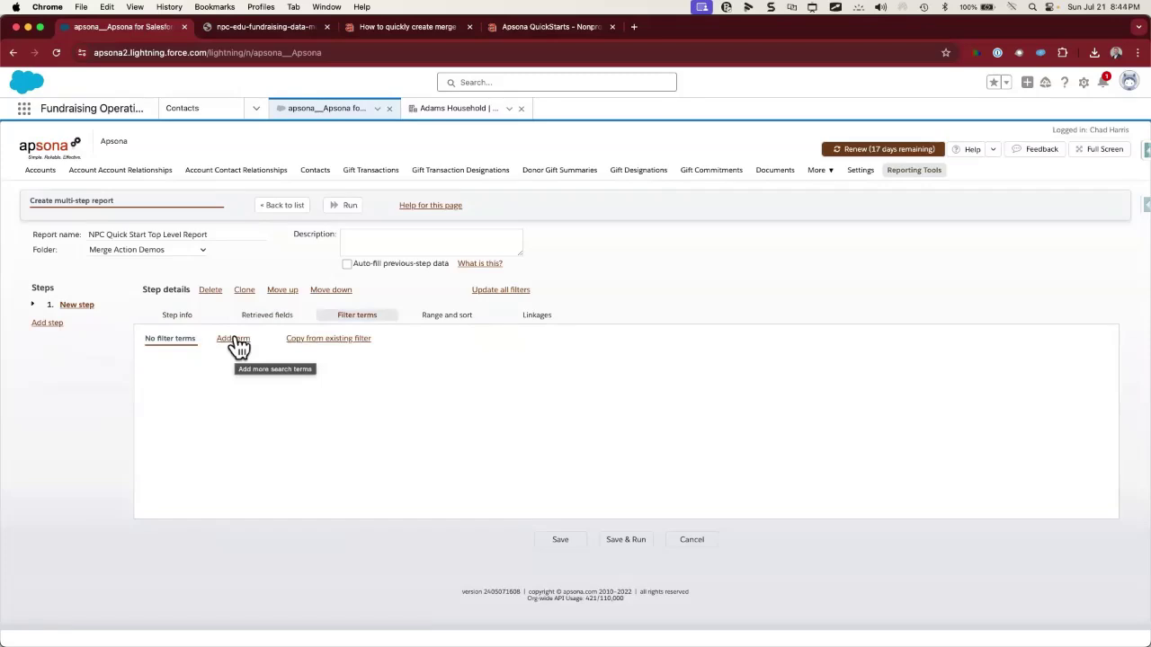
left_click(233, 341)
left_click(214, 374)
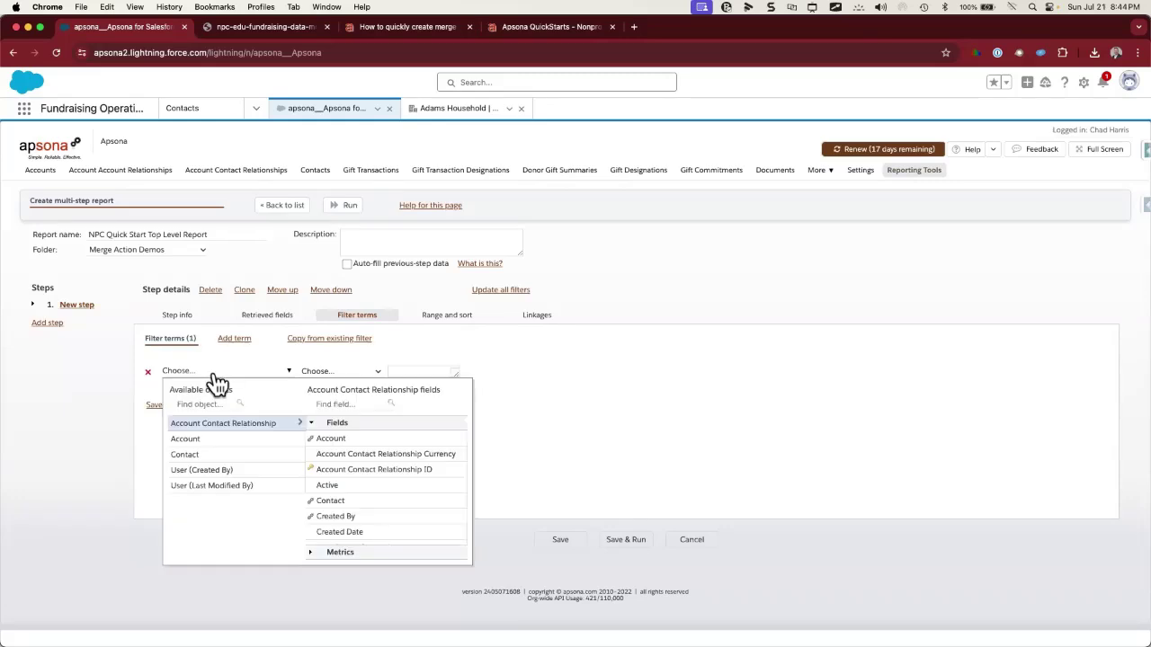
left_click(212, 455)
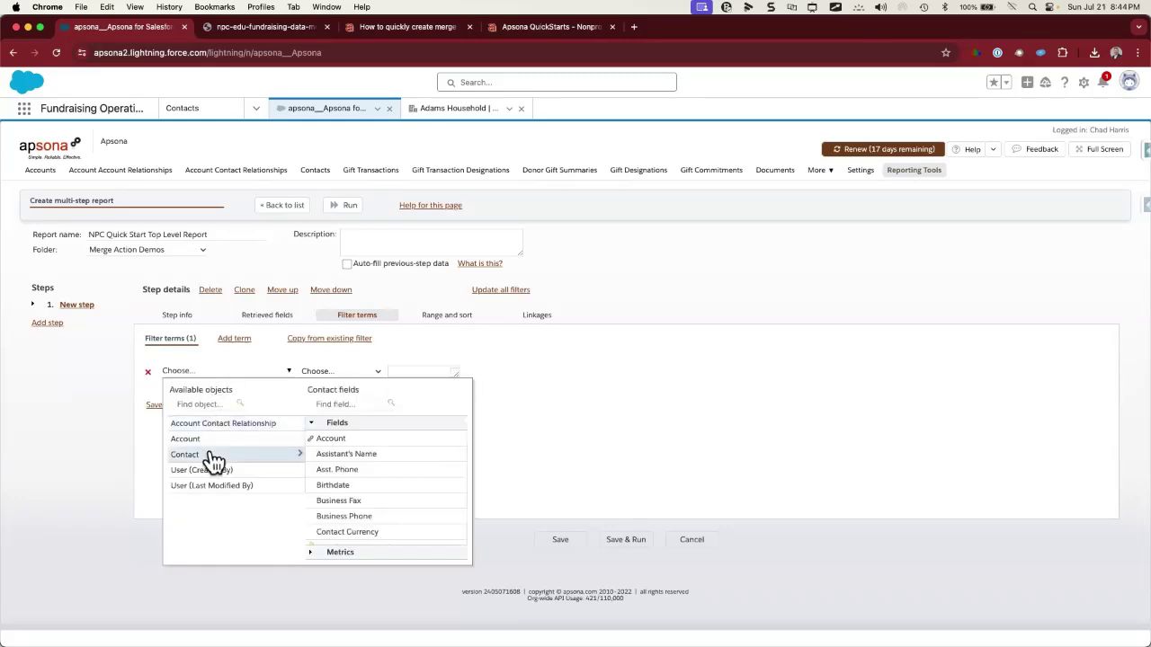
left_click(346, 404)
type("id")
left_click(342, 437)
left_click(333, 372)
left_click(329, 440)
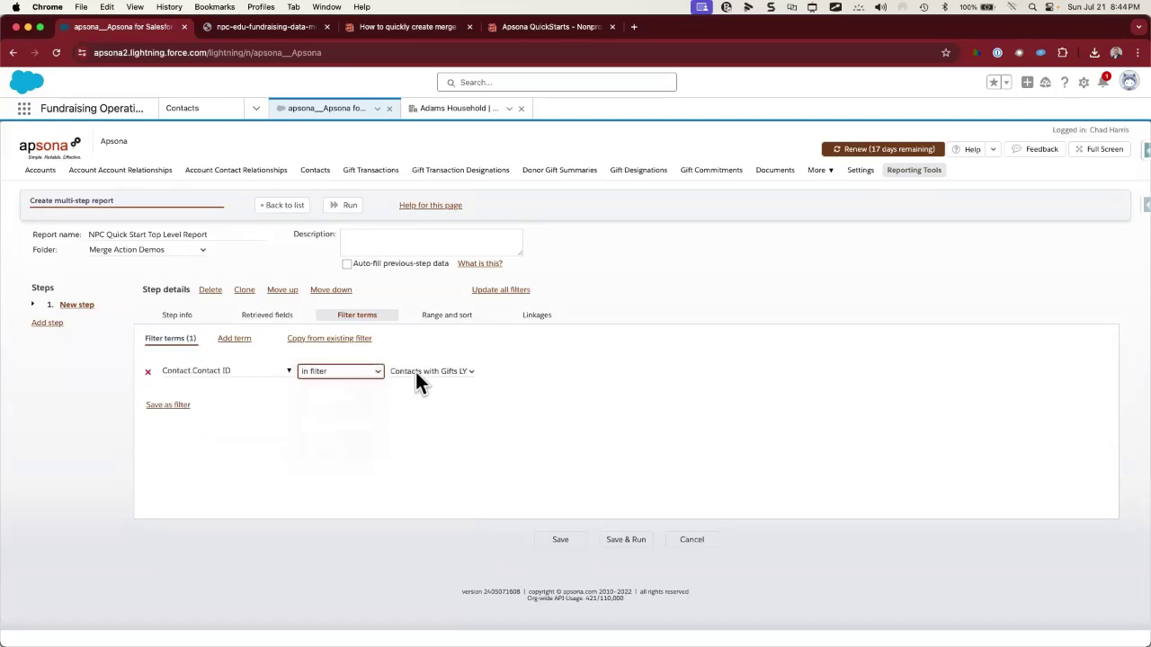
Add the Account object's Account Name to the ACR step's retrieved fields
left_click(267, 316)
left_click(176, 417)
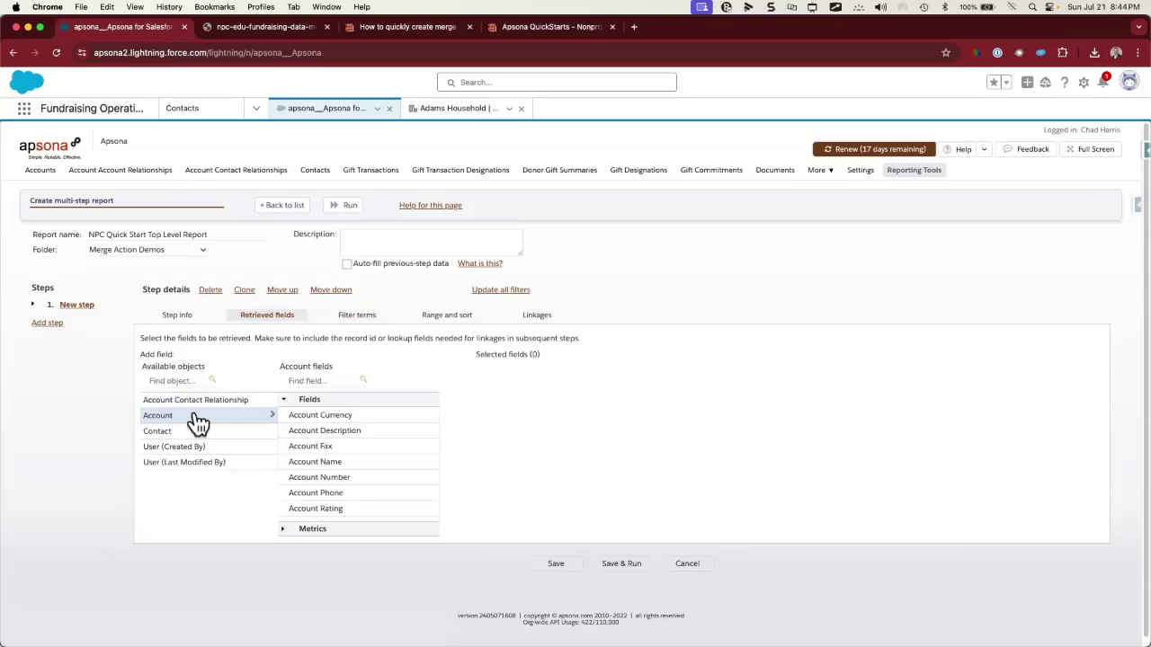
left_click(295, 380)
type("name")
key("Return")
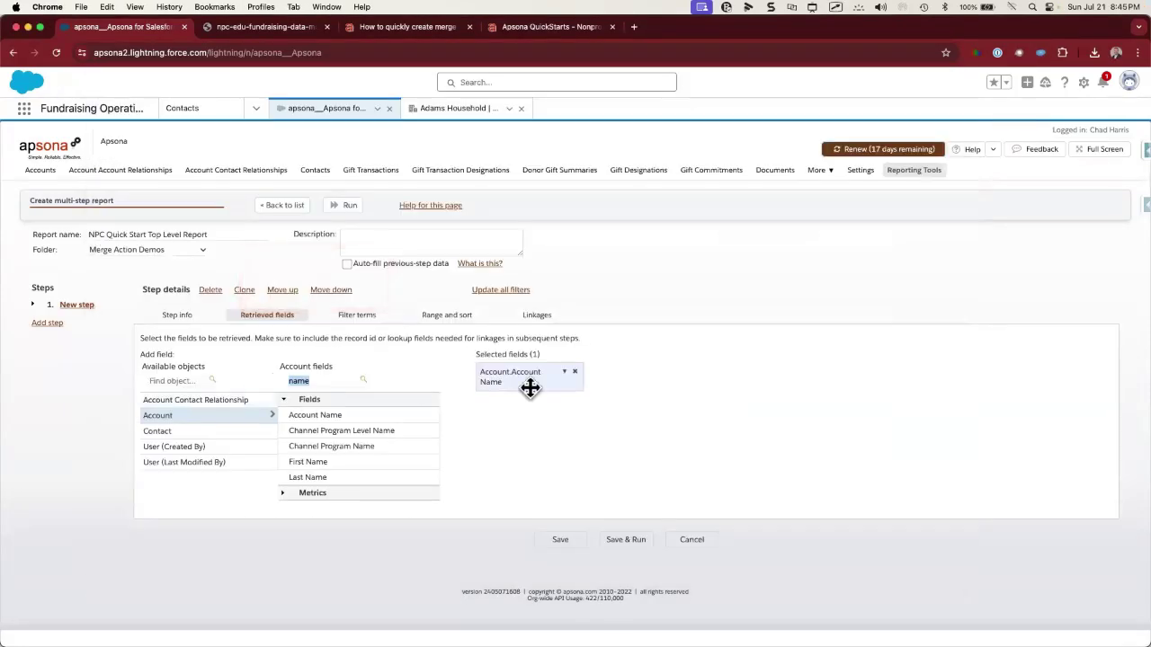
Add the account's Billing City, Billing State/Province, Billing Zip/Postal Code and Billing Street to the retrieved fields
type("billing")
left_click(310, 430)
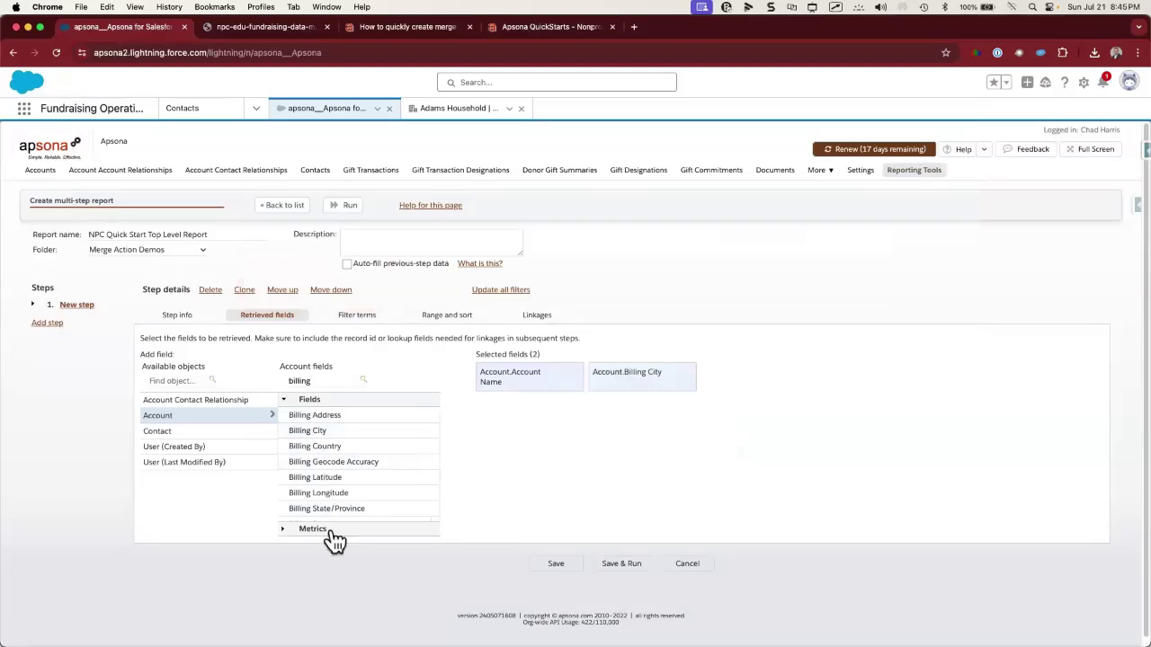
scroll(373, 485, "down", 1)
left_click(373, 485)
left_click(360, 513)
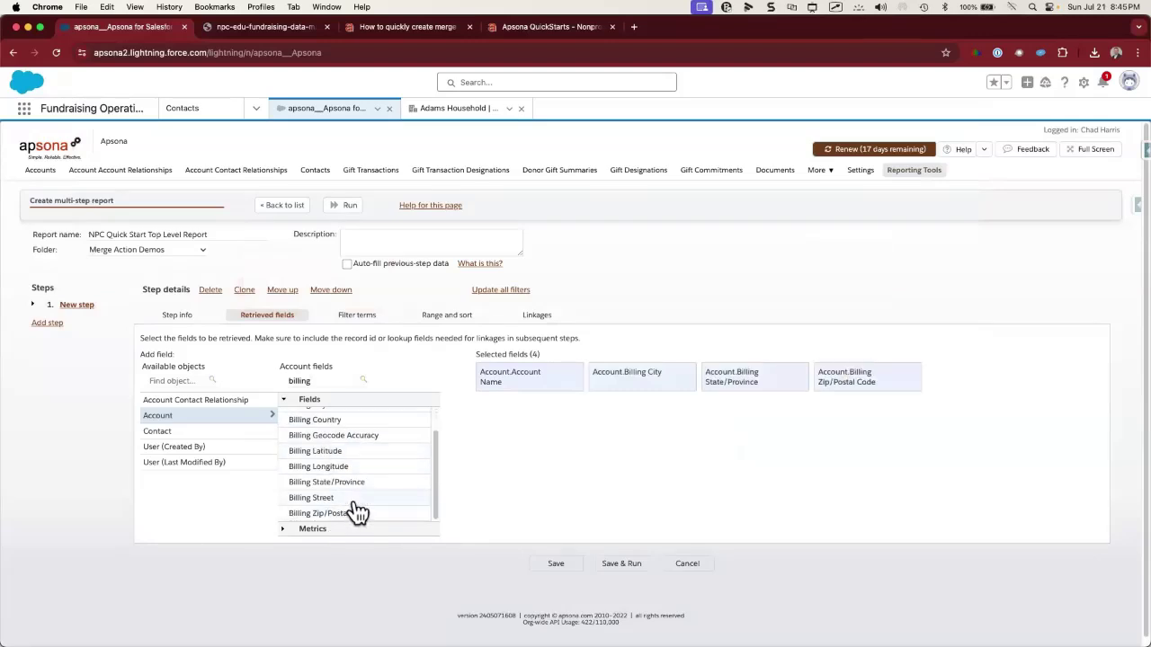
left_click(327, 499)
Add the Account lookup field of the Account Contact Relationship object to the retrieved fields
left_click(227, 401)
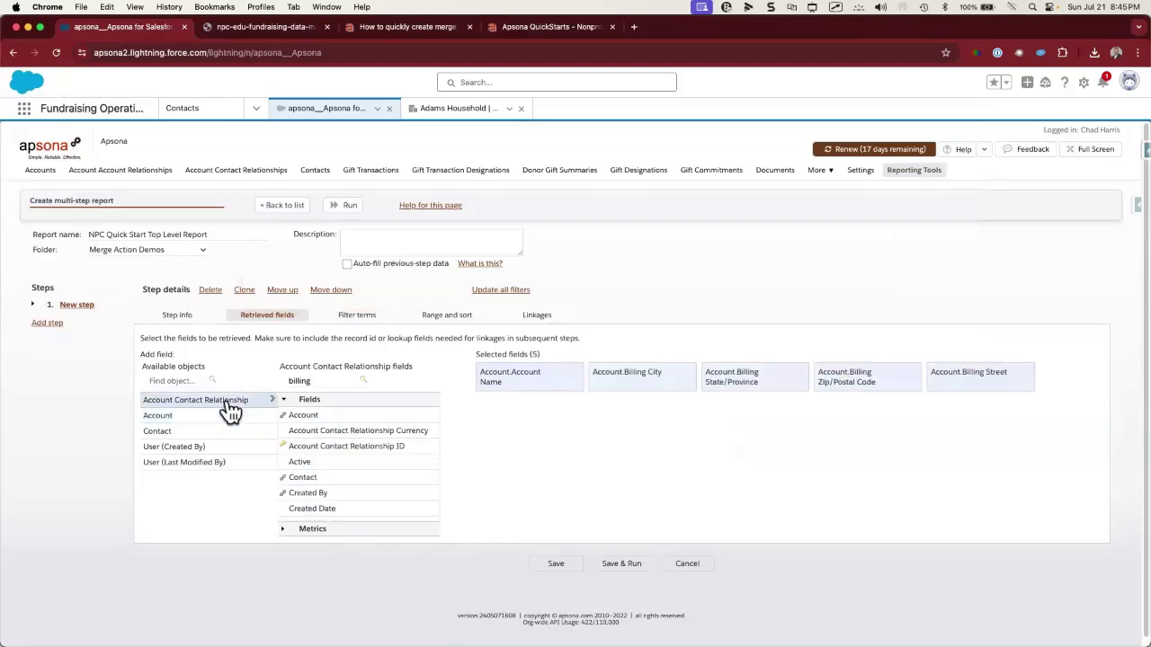
left_click_drag(314, 380, 282, 387)
key("BackSpace")
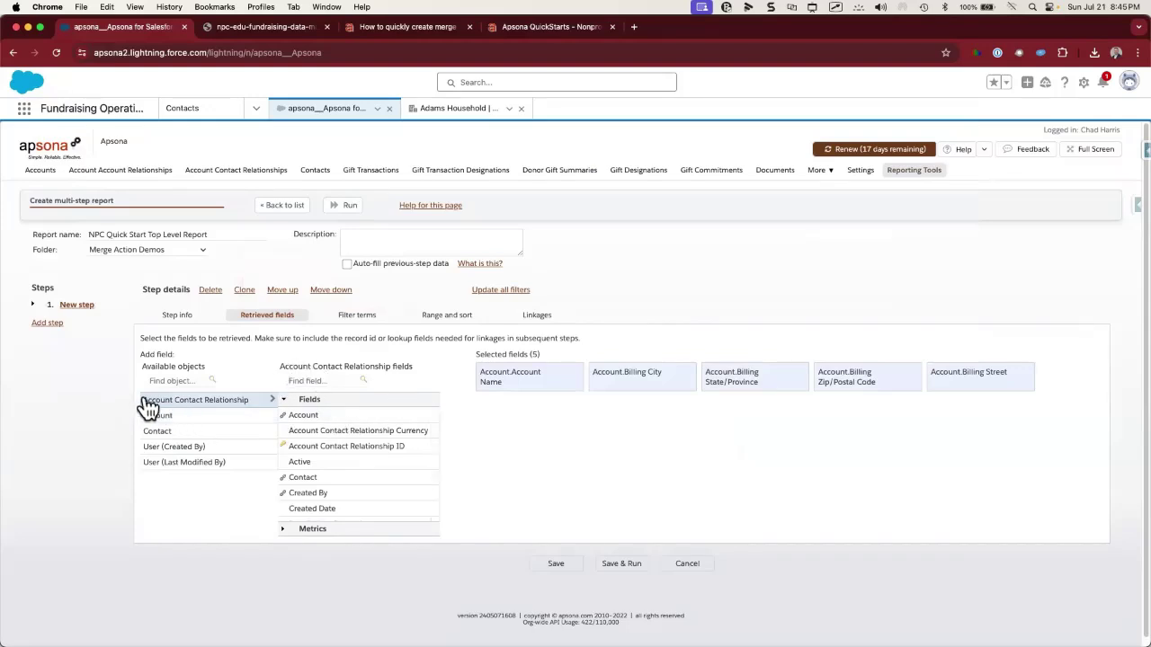
double_click(303, 419)
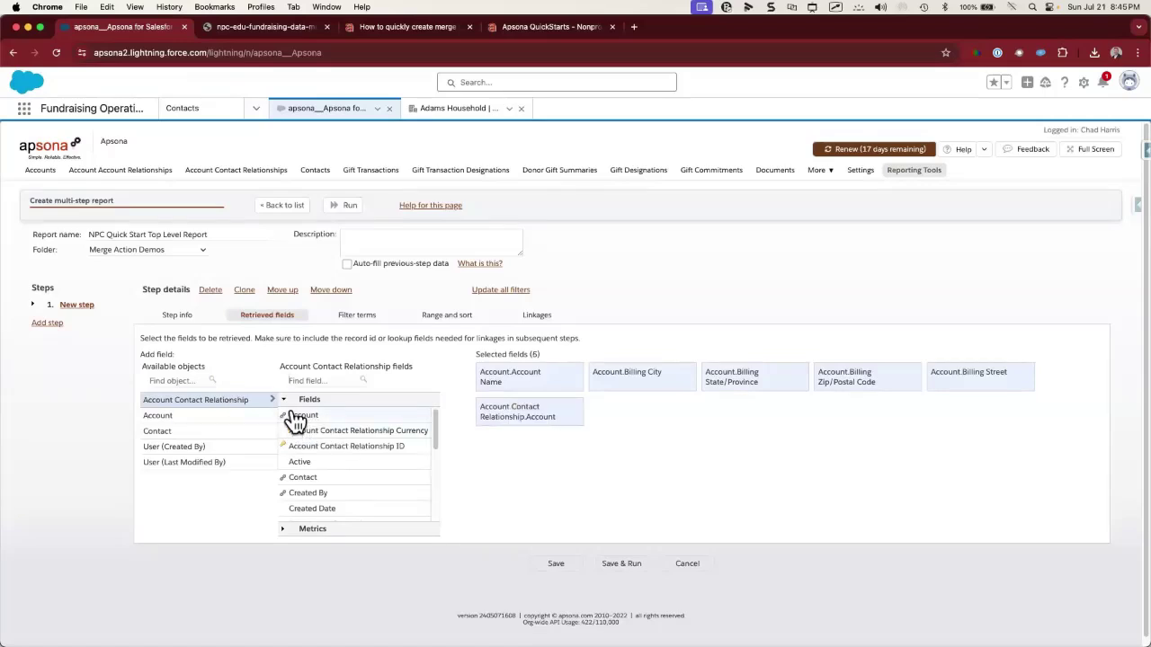
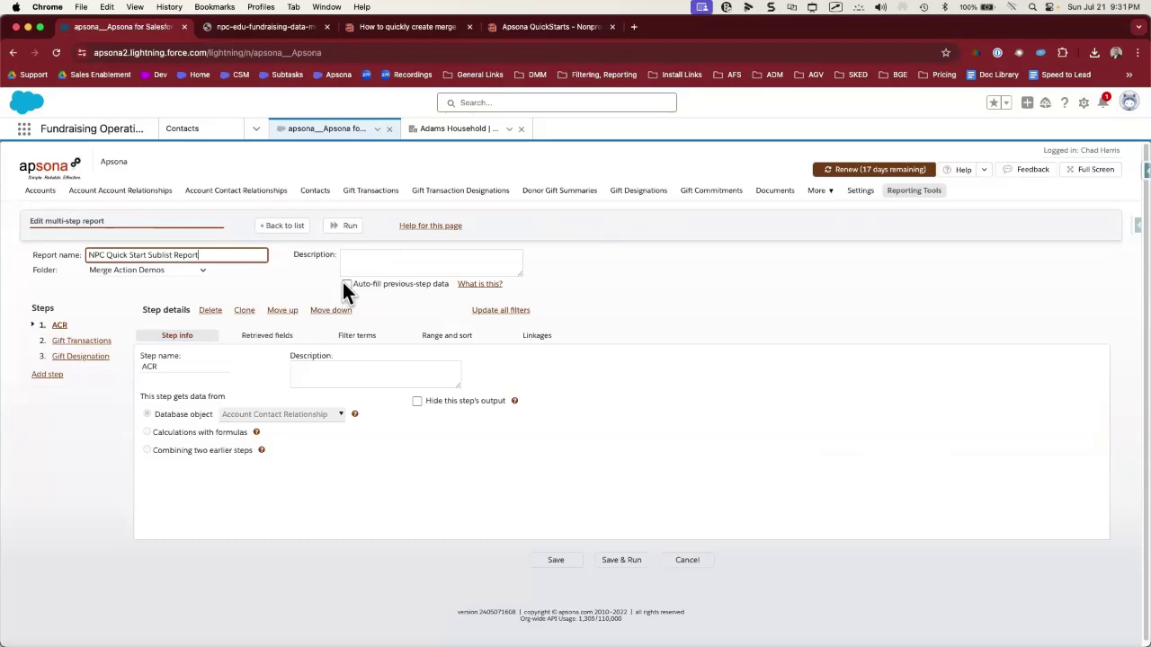
Toggle auto-filling of previous-step data for the NPC Quick Start Sublist Report, and save and run the report
left_click(346, 284)
left_click(620, 560)
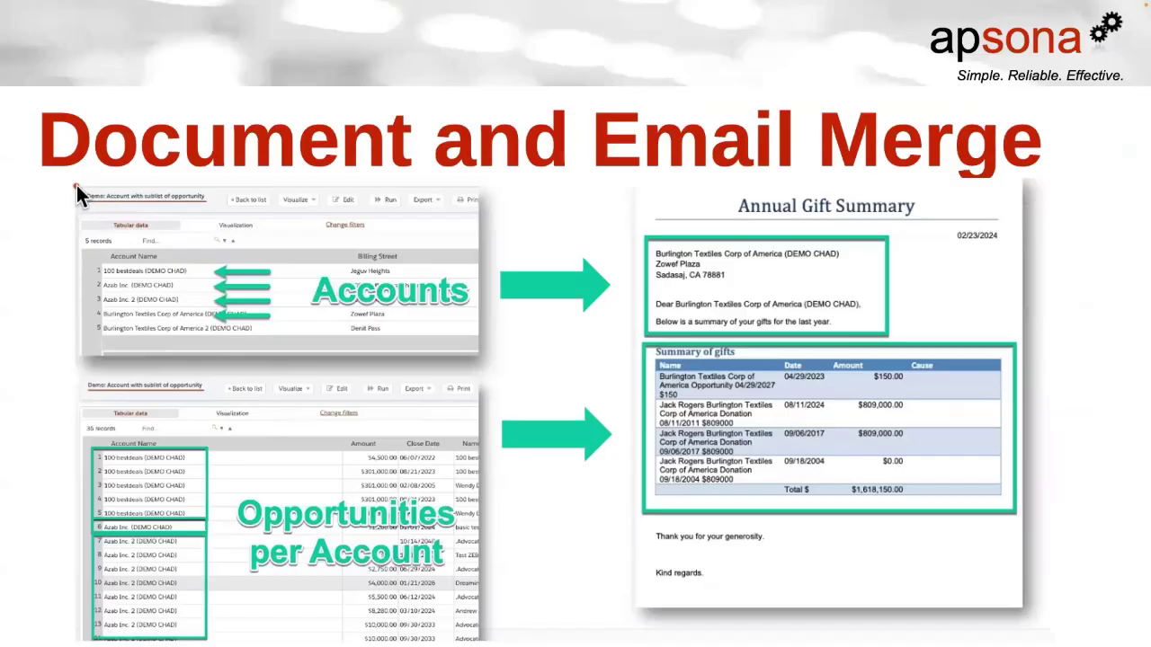
left_click_drag(76, 185, 476, 362)
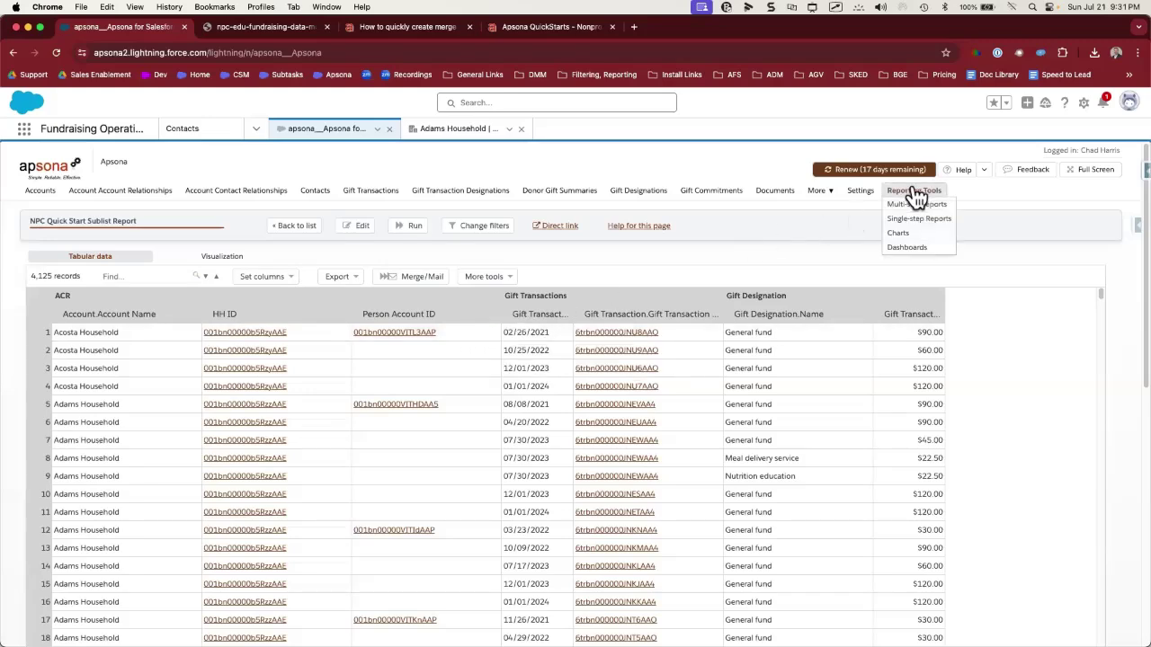
Open the NPC Quick Start Top Level Report from the list of all multi-step reports
left_click(916, 204)
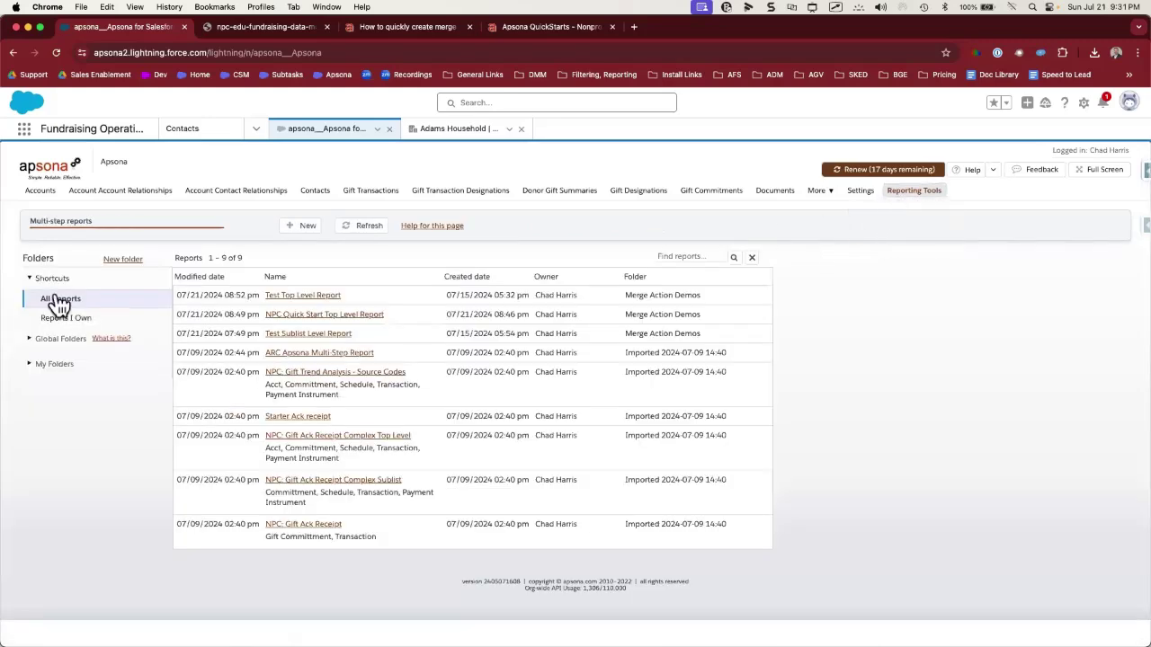
mouse_move(308, 322)
left_click(293, 343)
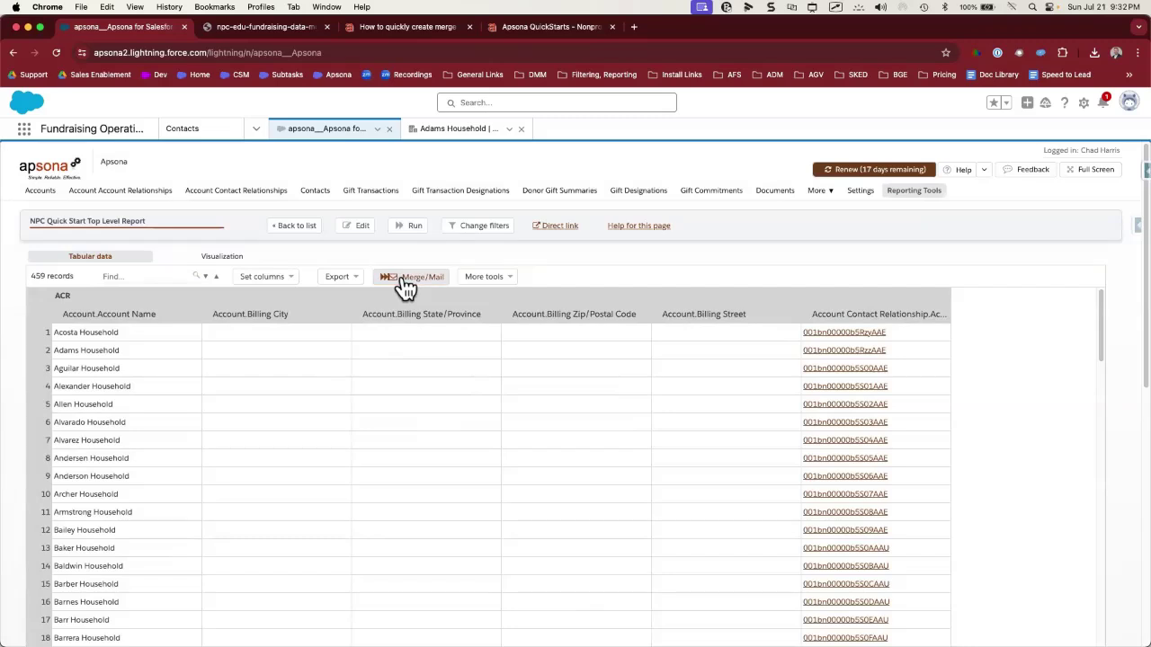
Start creating a new document (.docx/.pdf) merge action from the top-level report
left_click(406, 282)
left_click(315, 308)
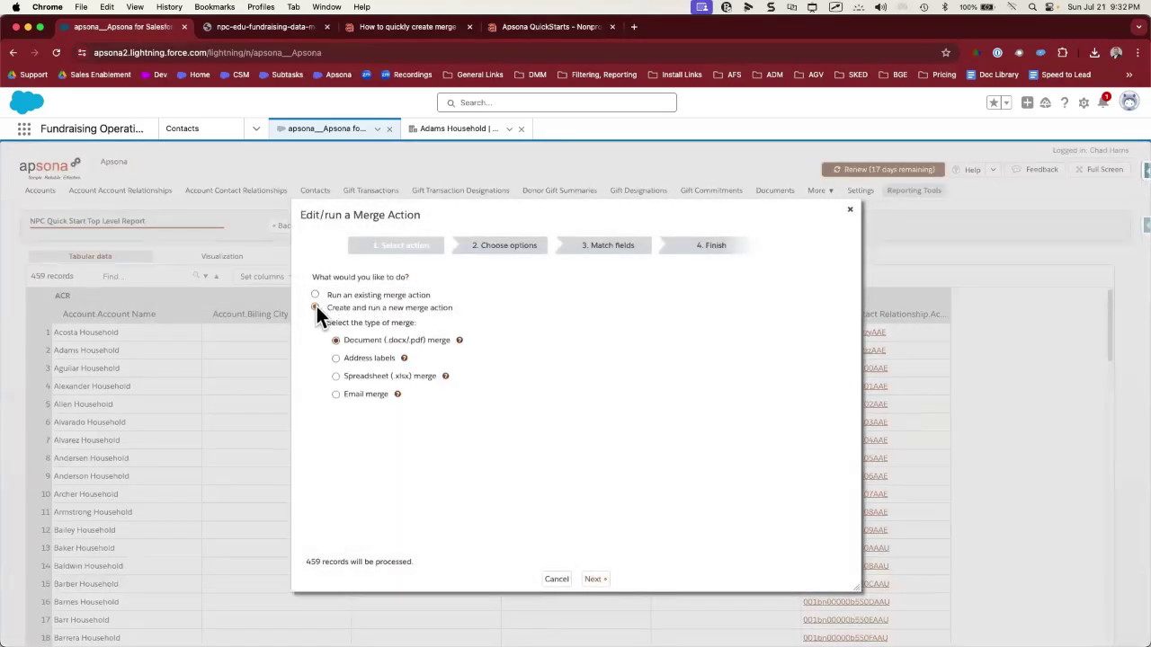
left_click(595, 581)
Use the NPC Year End Tax Receipt.docx template with a single file with page breaks, and proceed to field matching
left_click(497, 310)
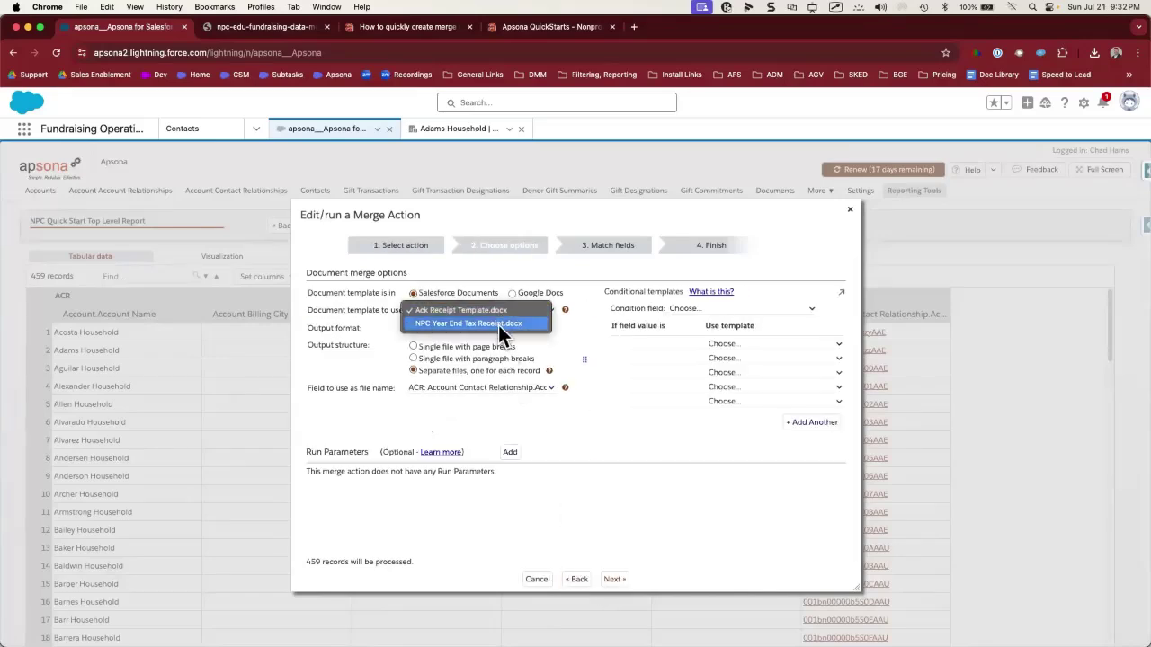
left_click(498, 326)
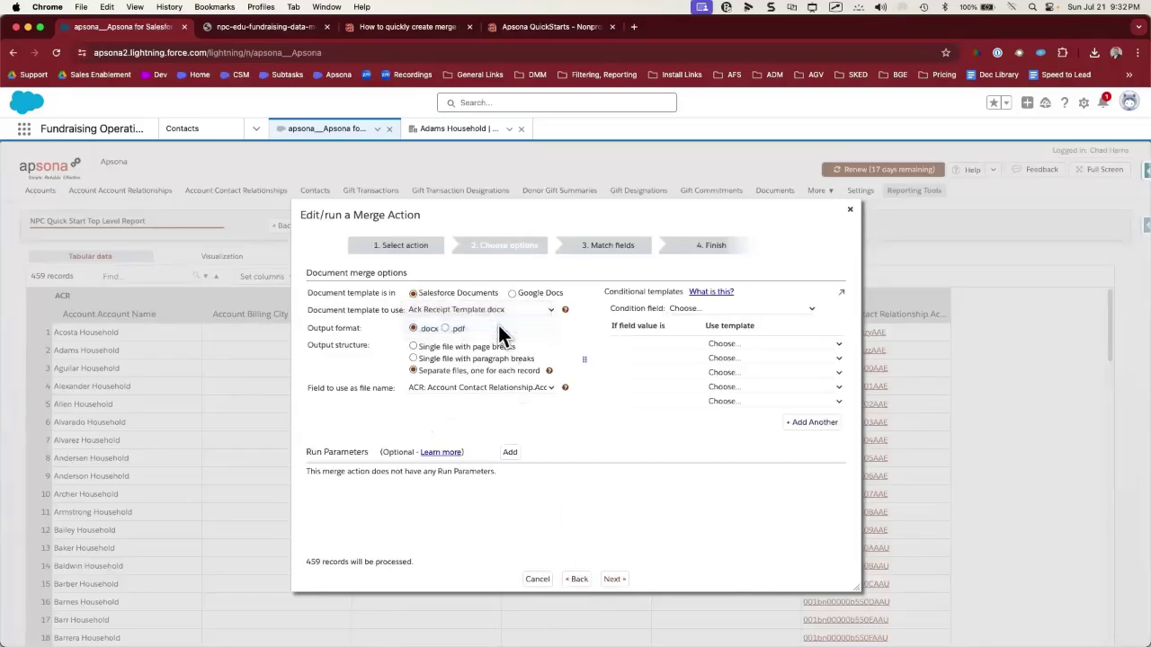
left_click(413, 346)
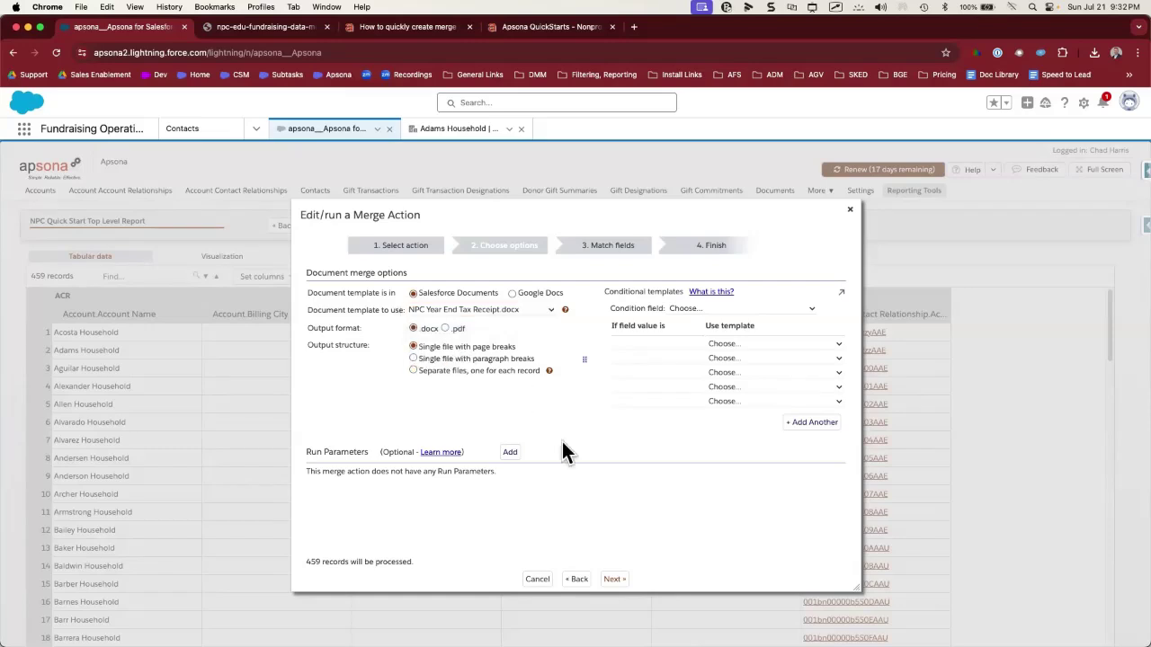
left_click(617, 581)
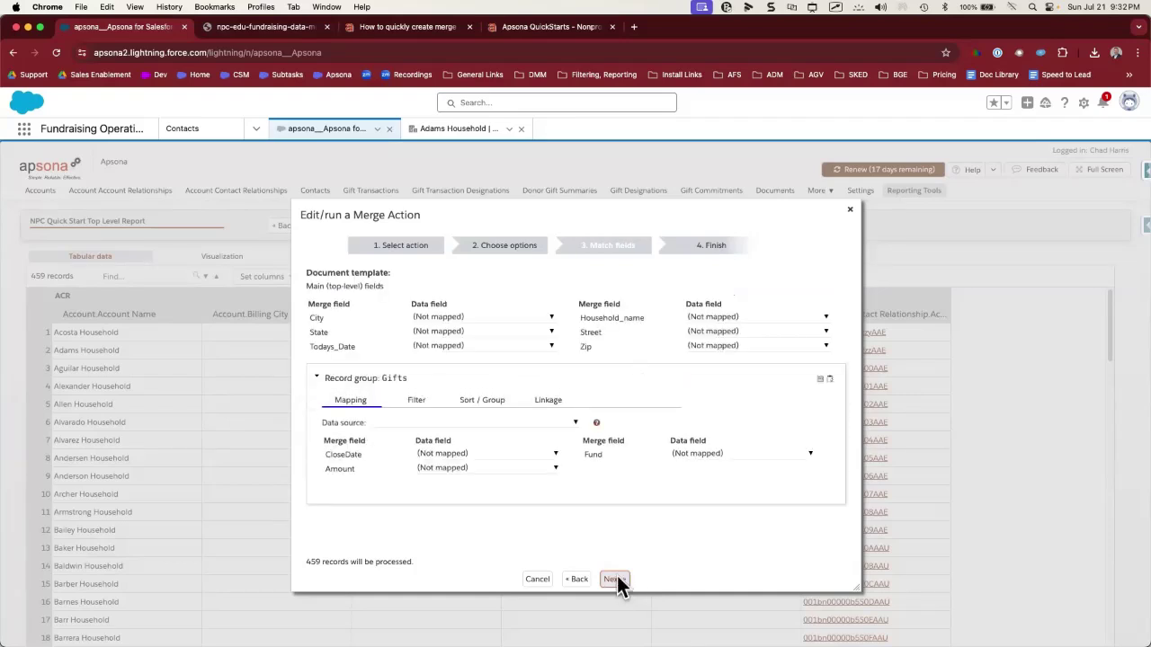
mouse_move(296, 266)
left_mouse_down()
mouse_move(770, 367)
mouse_move(851, 358)
left_mouse_up()
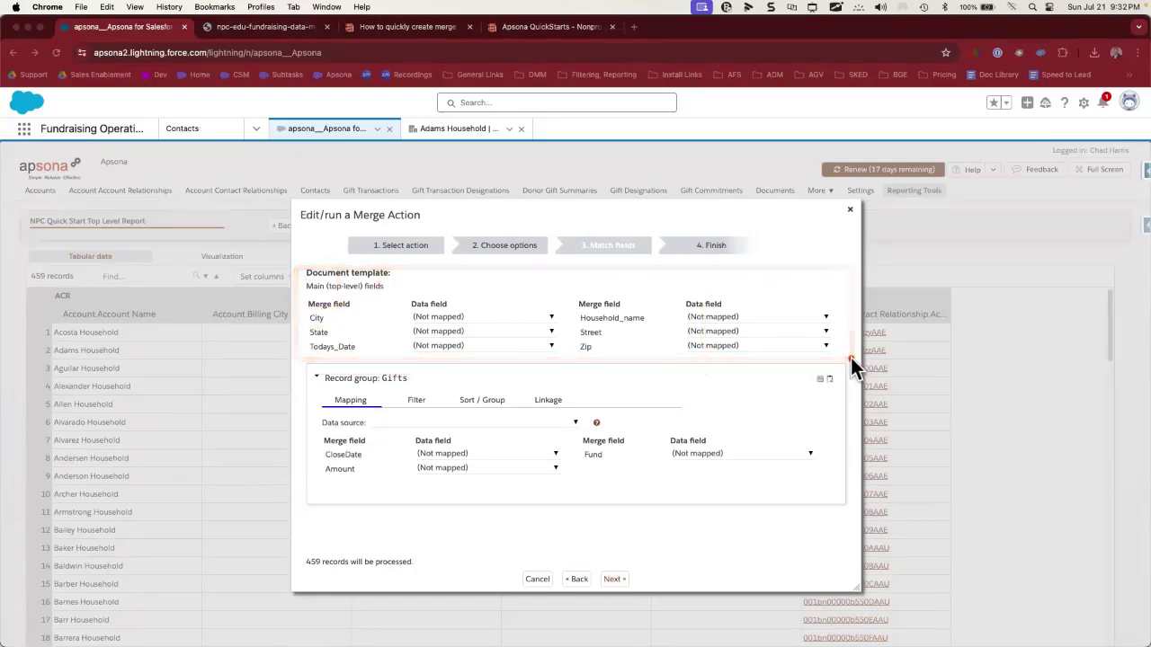
mouse_move(21, 242)
left_mouse_down()
mouse_move(246, 448)
mouse_move(297, 607)
left_mouse_up()
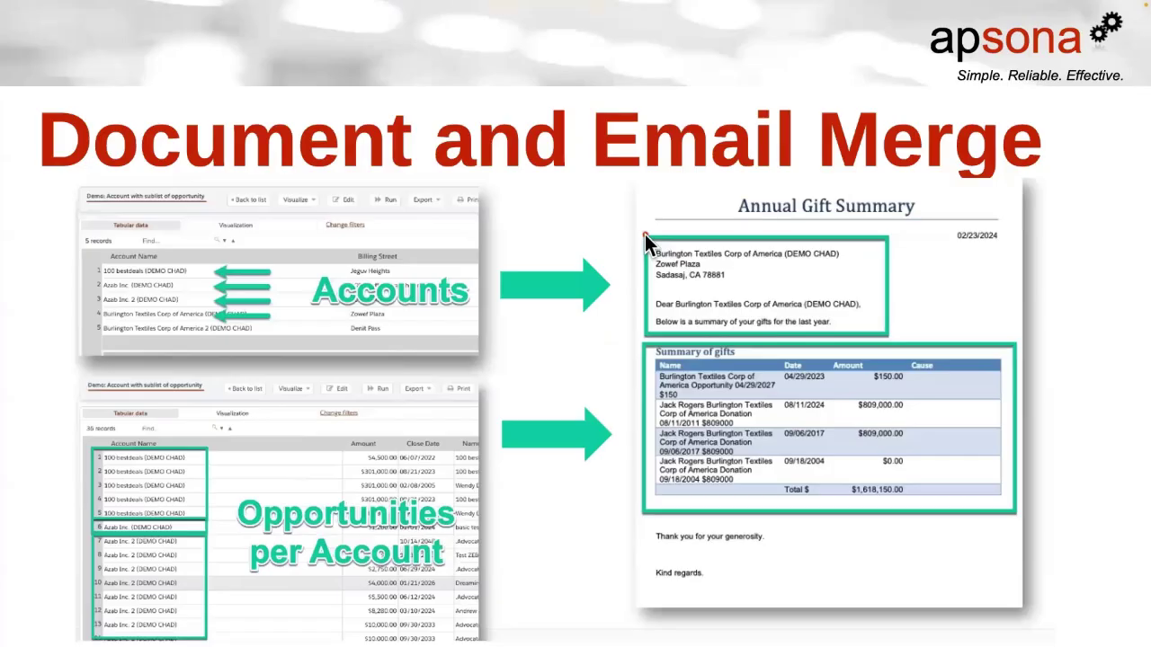
mouse_move(643, 236)
left_mouse_down()
mouse_move(842, 334)
mouse_move(897, 337)
left_mouse_up()
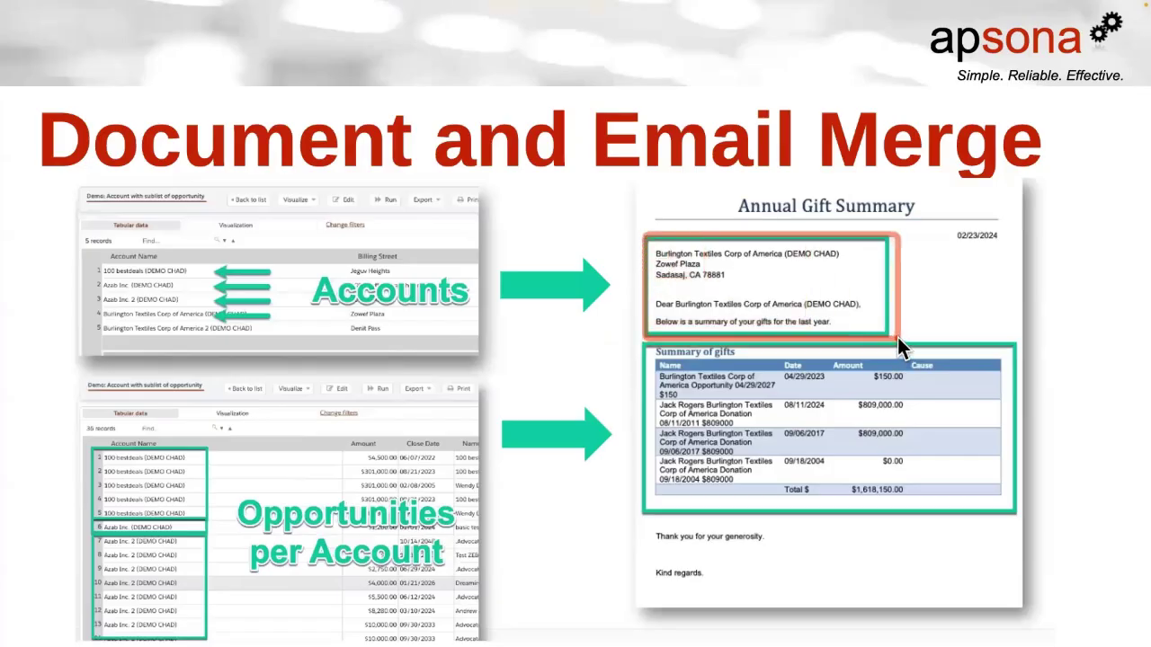
left_click_drag(76, 183, 478, 353)
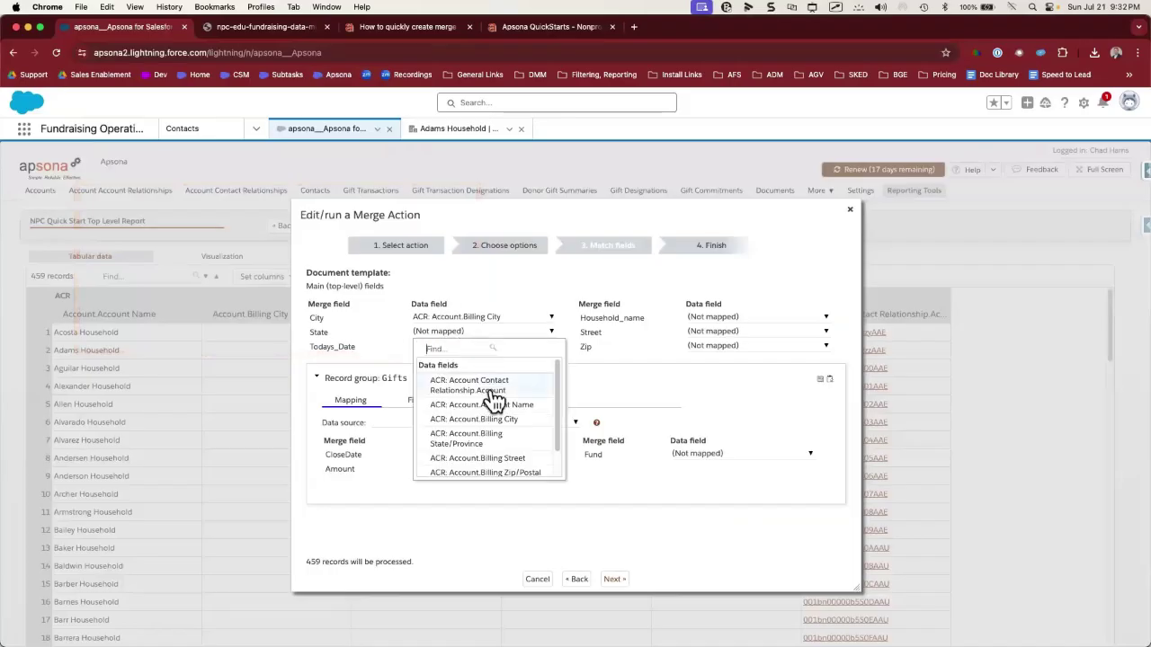
Map the State merge field to ACR: Account.Billing State/Province and the Todays_Date merge field to Today's date
left_click(504, 463)
left_click(470, 347)
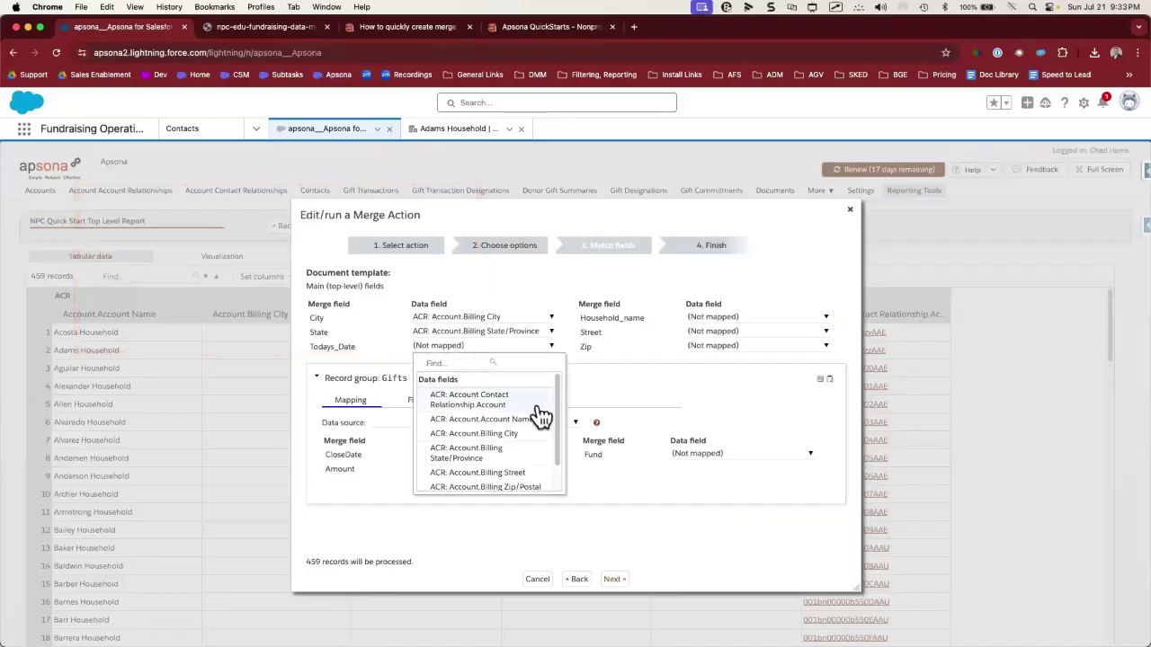
scroll(559, 449, "down", 10)
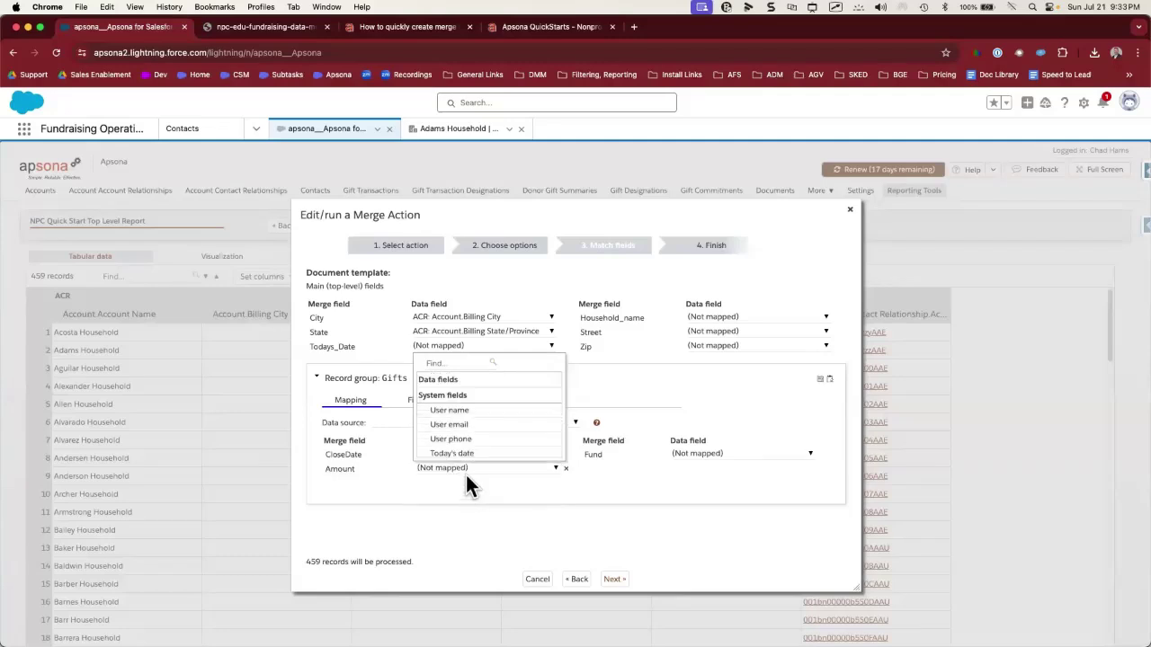
left_click(465, 475)
Map the Household_name merge field to ACR: Account.Account Name and Street to ACR: Account.Billing Zip/Postal Code
left_click(756, 316)
left_click(755, 391)
left_click(752, 333)
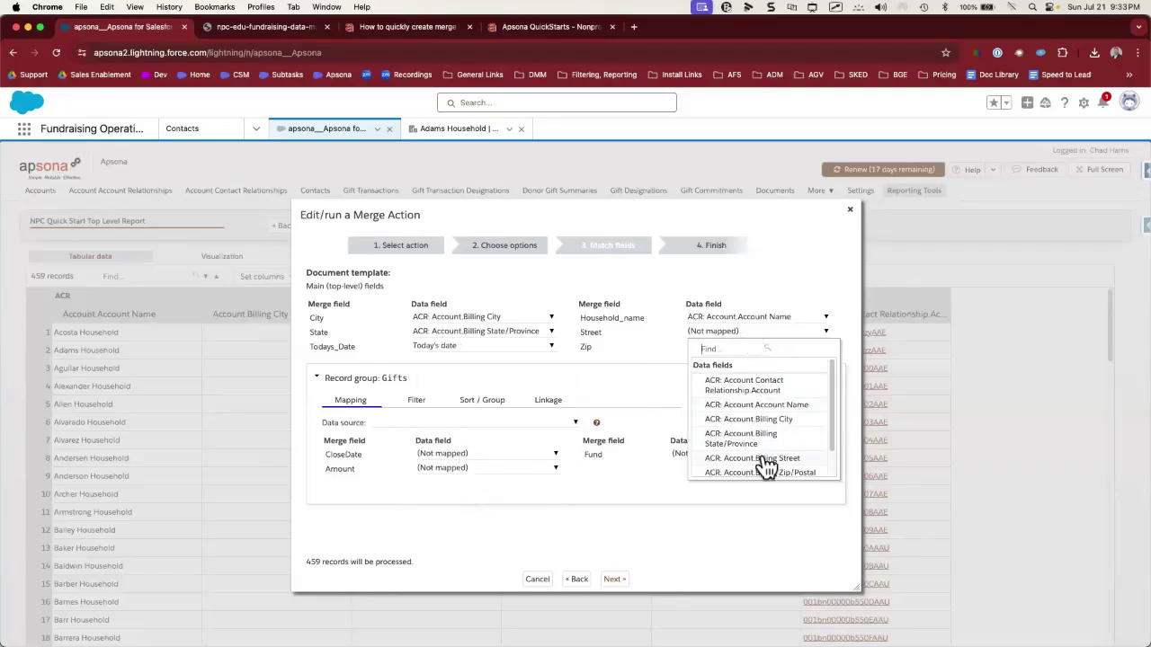
left_click(765, 458)
left_click(755, 345)
left_click(759, 472)
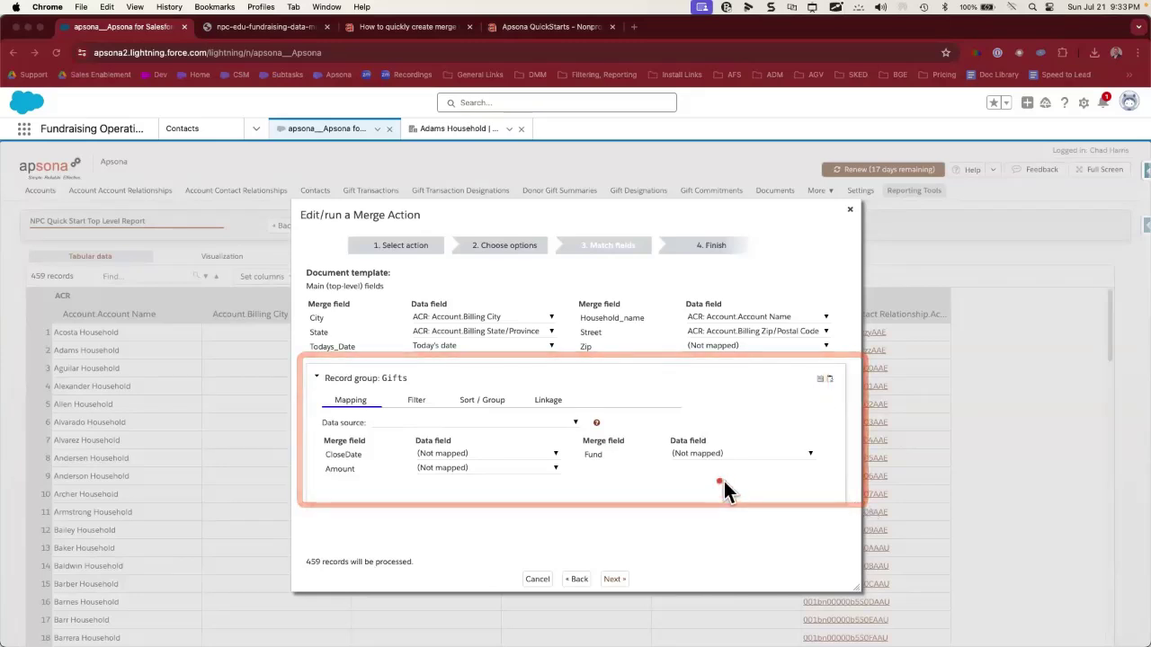
Set the data source of the Gifts record group to the multi-step NPC Quick Start Sublist Report
left_click(577, 423)
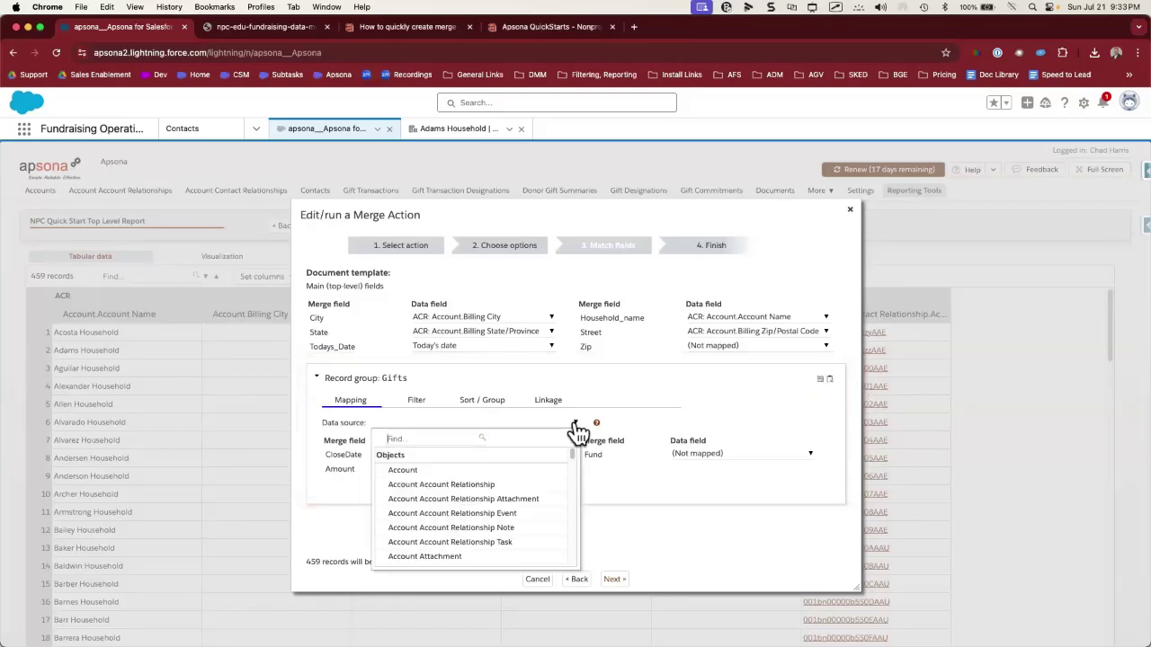
left_click_drag(572, 456, 545, 574)
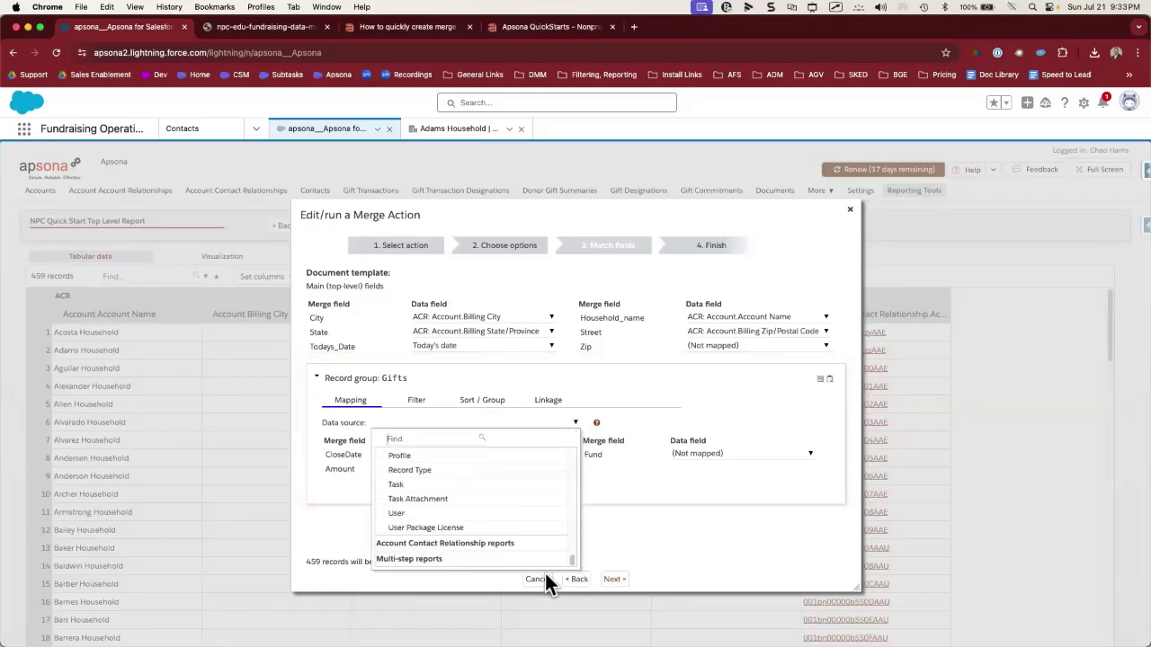
left_click(443, 561)
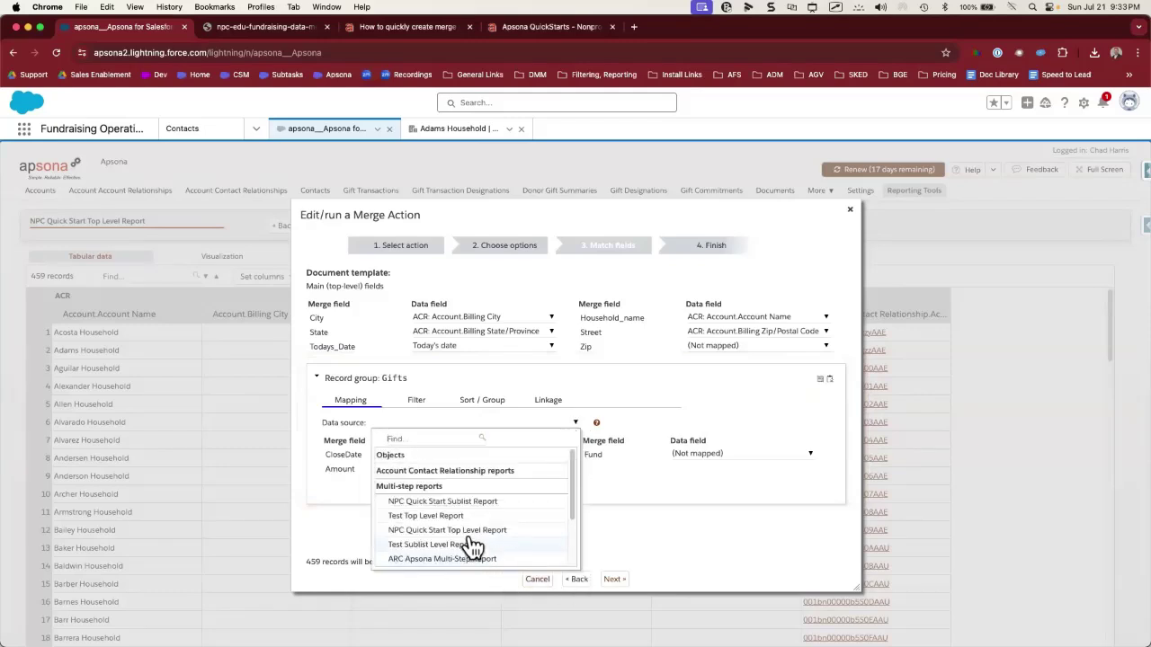
left_click(472, 501)
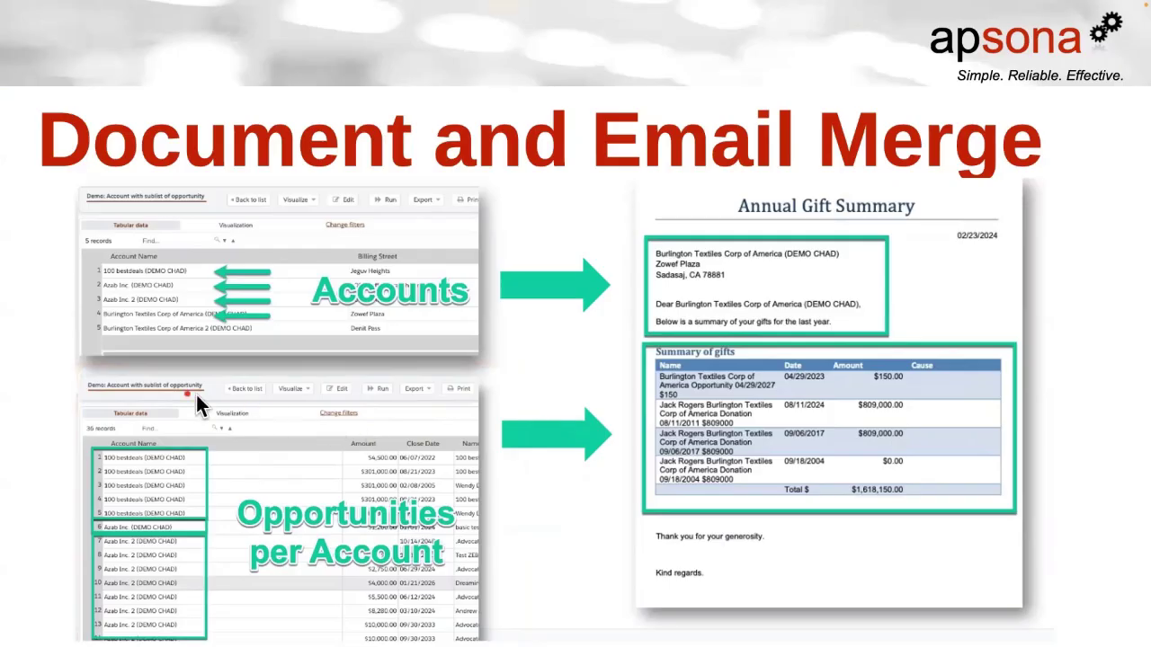
left_click_drag(80, 375, 480, 617)
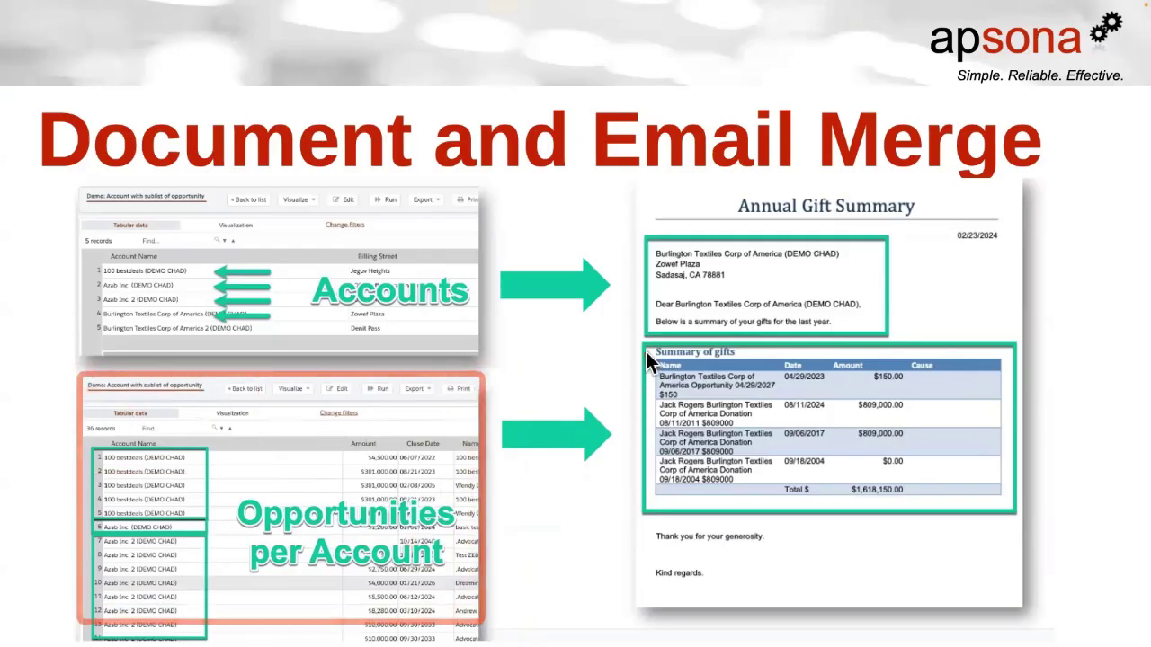
mouse_move(645, 346)
left_mouse_down()
mouse_move(904, 450)
mouse_move(1015, 517)
left_mouse_up()
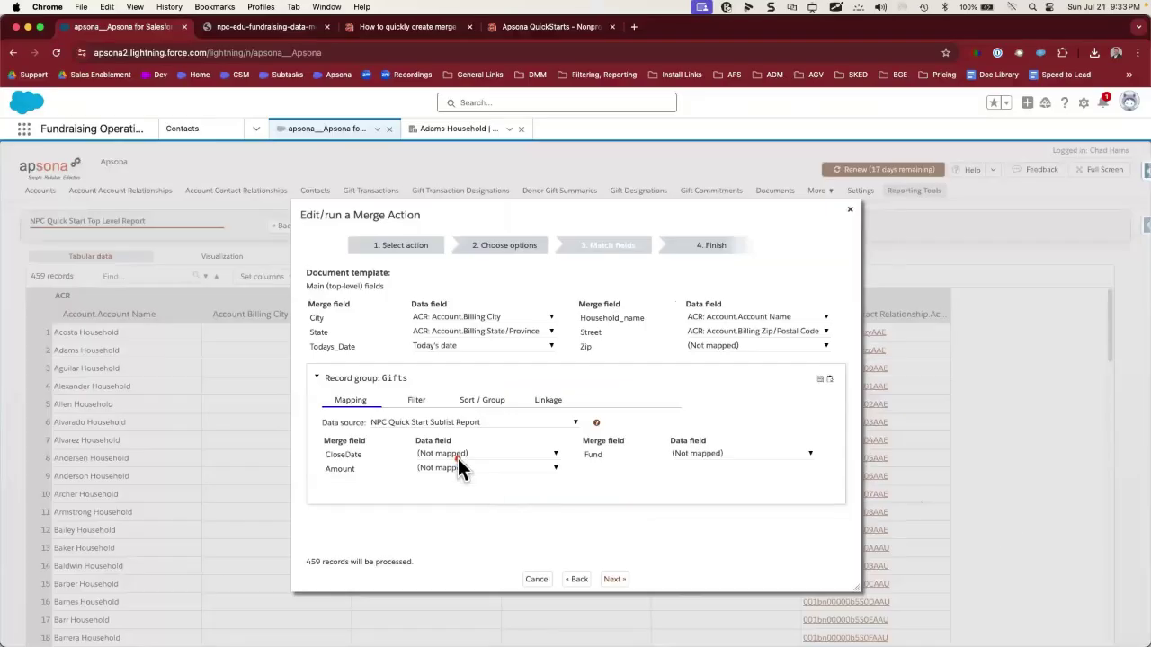
Map the Gifts fields CloseDate to Gift Transaction.Transaction Completion Date, Amount to Gift Transaction Designation.Amount, and Fund to Gift Designation.Name
left_click(461, 467)
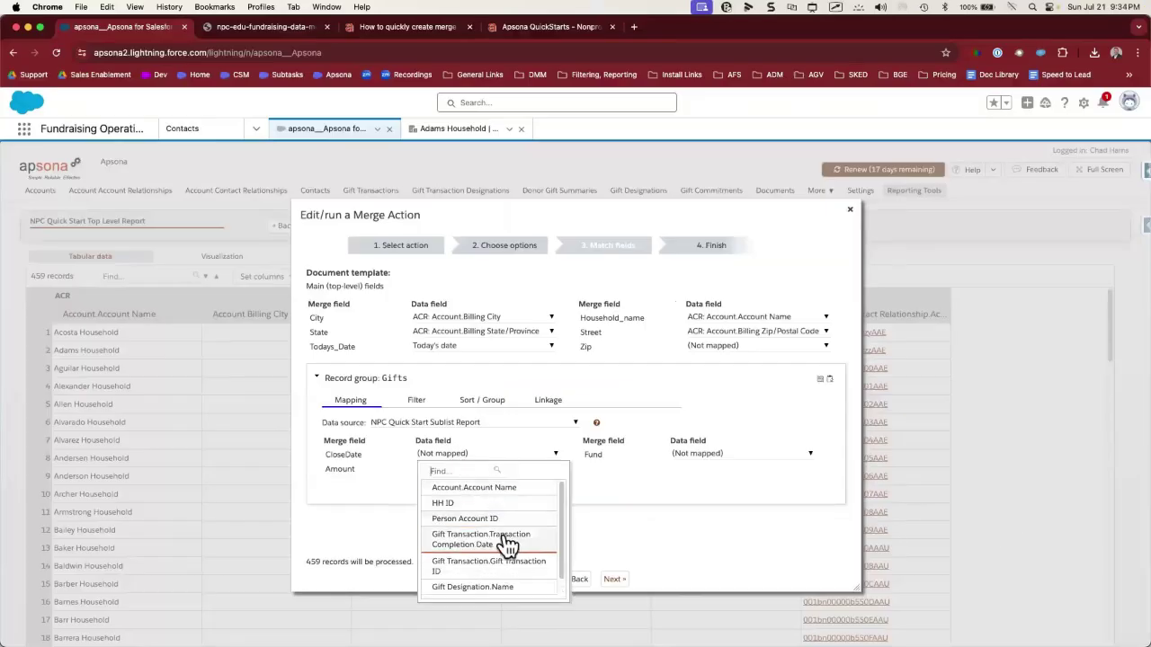
left_click(506, 539)
left_click(486, 469)
scroll(490, 558, "down", 2)
left_click(490, 603)
left_click(738, 453)
left_click(736, 581)
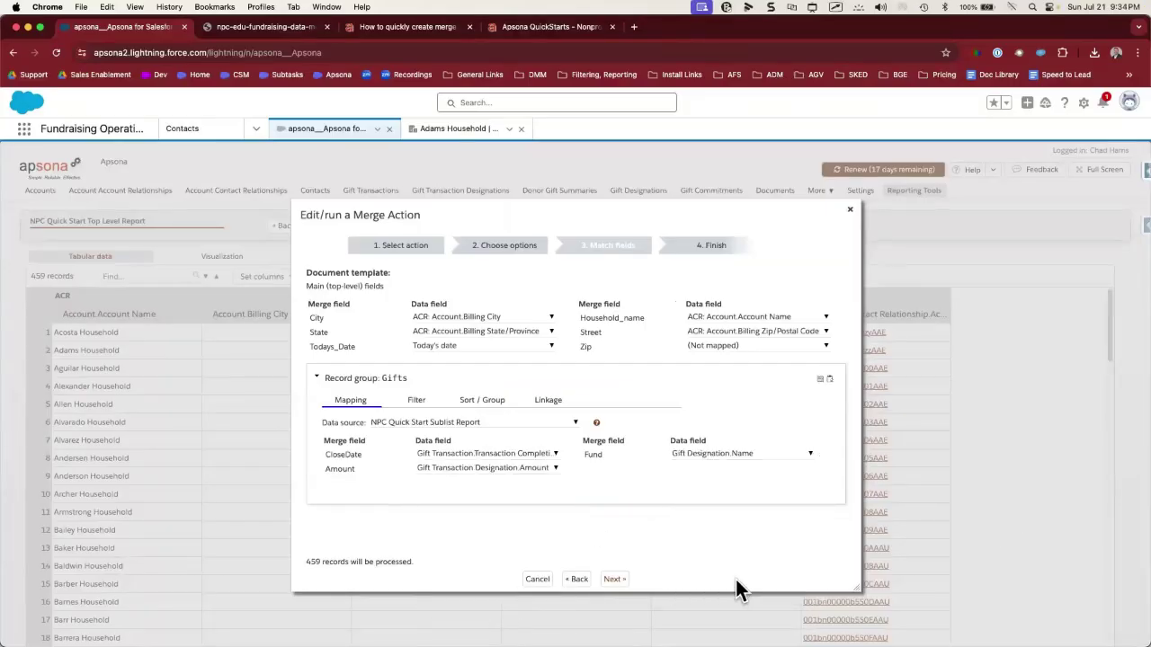
Set the Gifts record group linkage to ACR: Account Contact Relationship.Account matches Account Contact Relationship.Account
left_click(547, 402)
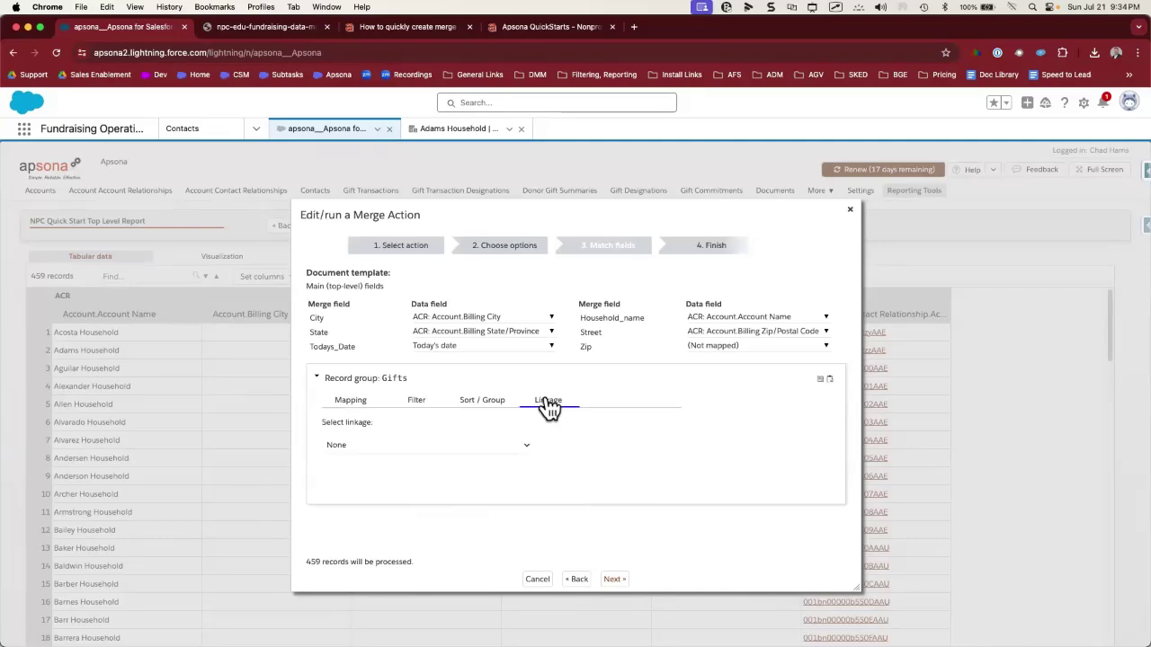
left_click(528, 447)
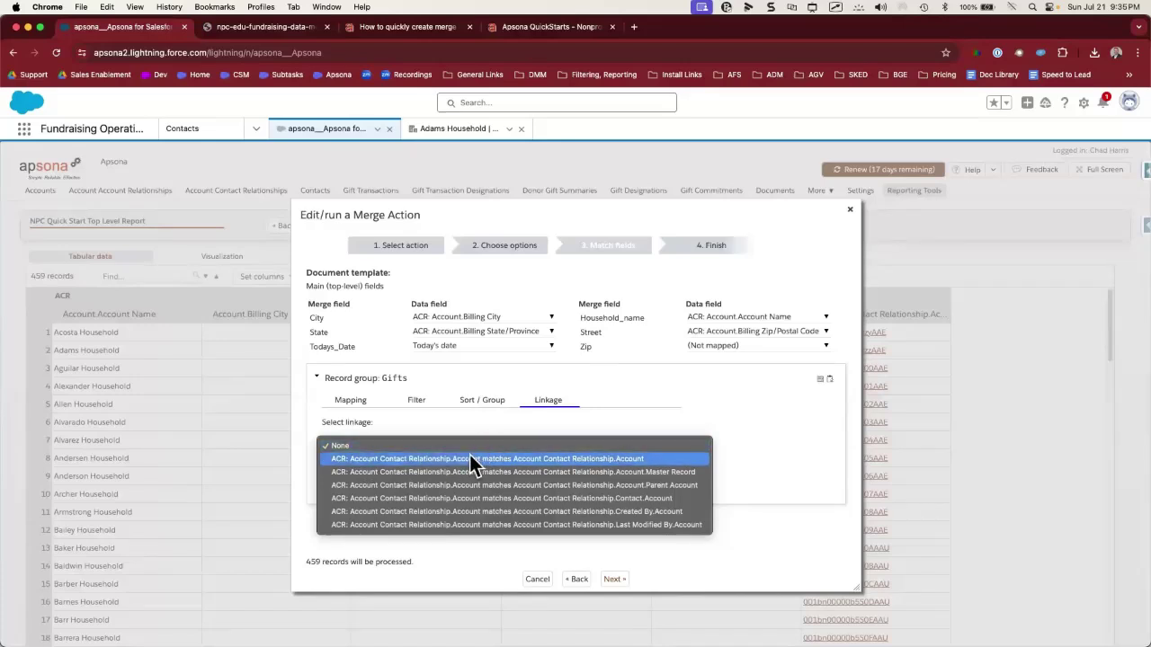
left_click(624, 460)
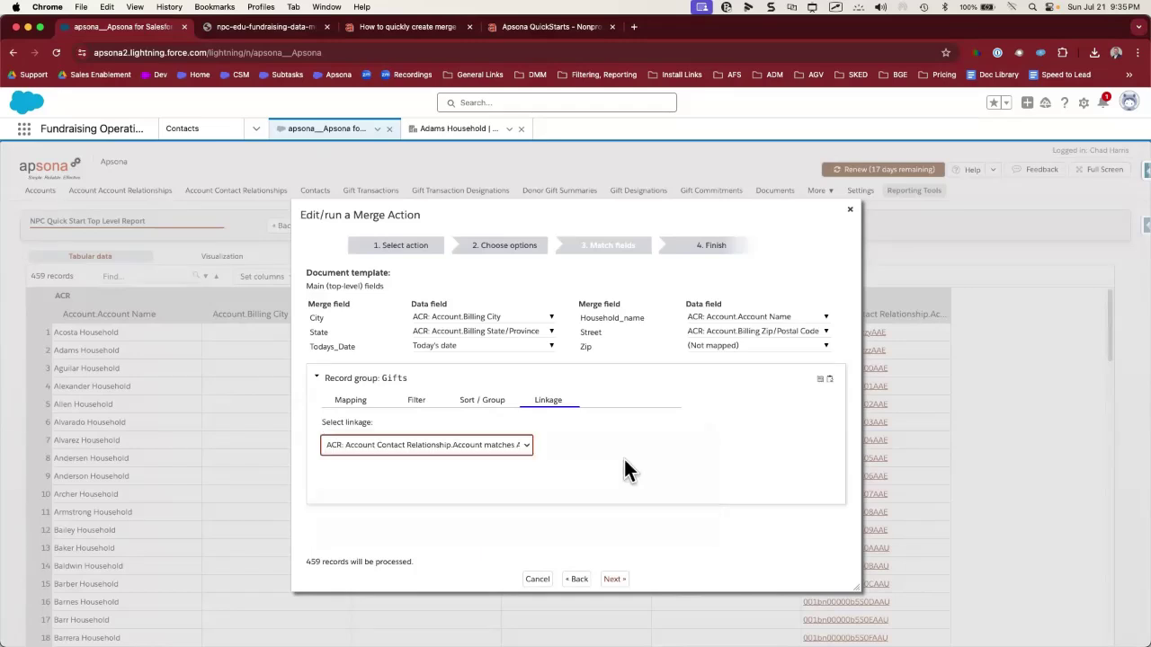
Proceed to the final stage, name the merge action NPC Quick Start Sample Merge Action, and save and run it
left_click(614, 579)
key("super+a")
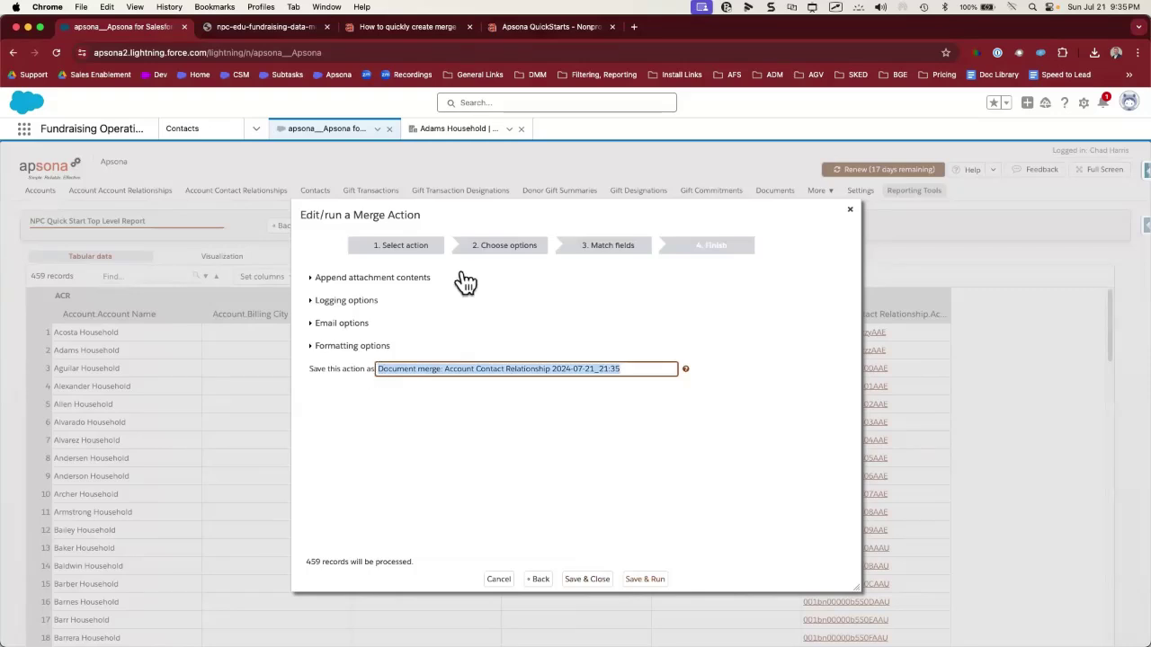
type("NPC Quick Start Sample Merge Action")
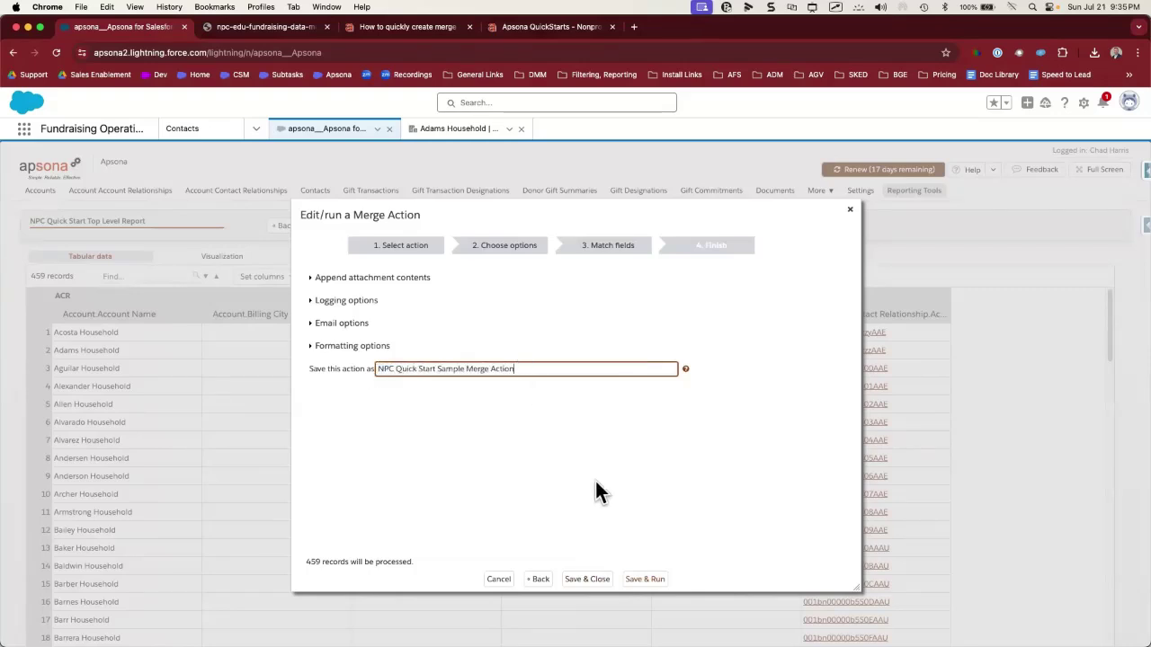
left_click(644, 580)
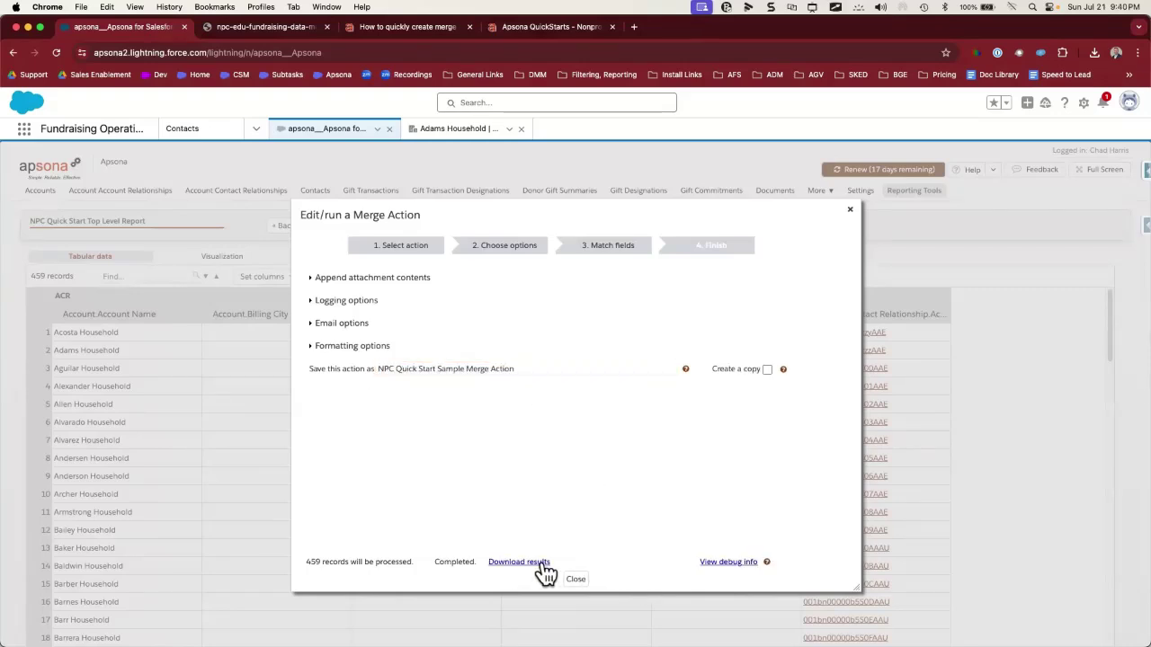
Download the merge results, open the merged document in Word, and look through the generated year-end tax receipts
left_click(543, 572)
left_click(986, 78)
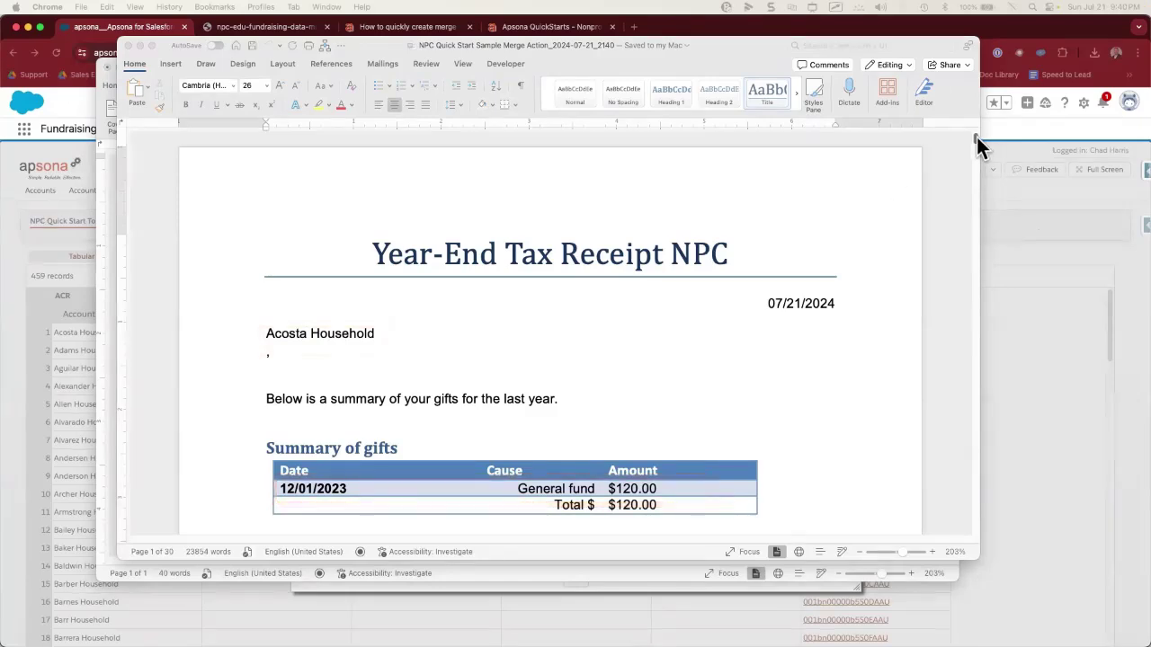
left_click_drag(977, 136, 976, 176)
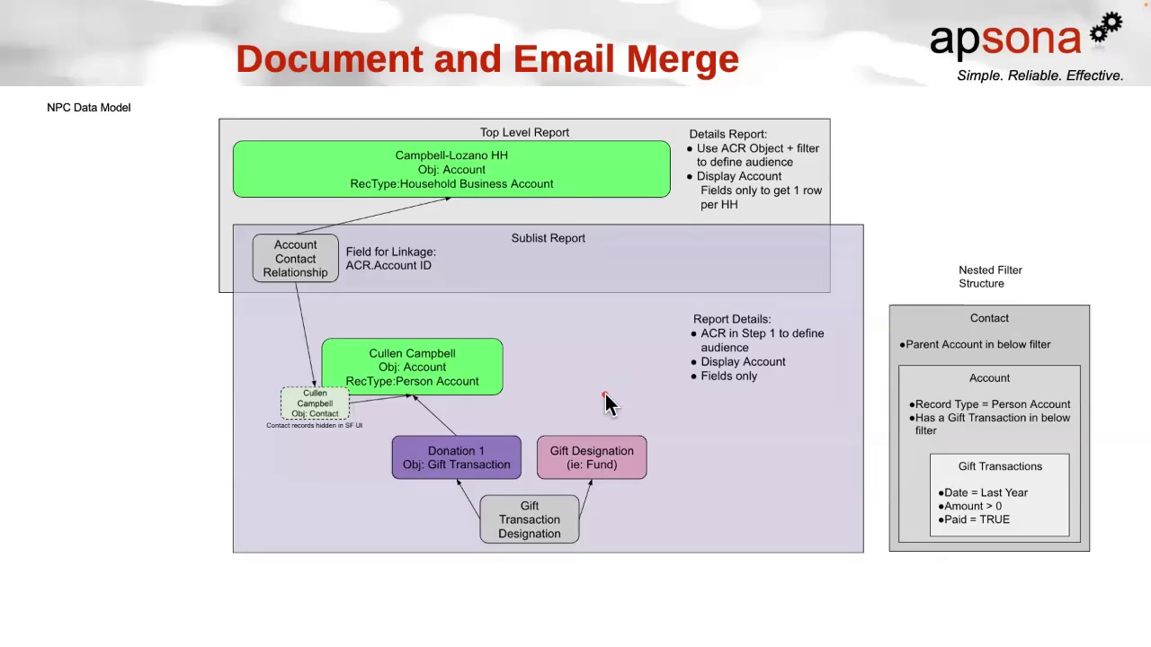
mouse_move(884, 255)
left_mouse_down()
mouse_move(1097, 506)
mouse_move(1116, 558)
left_mouse_up()
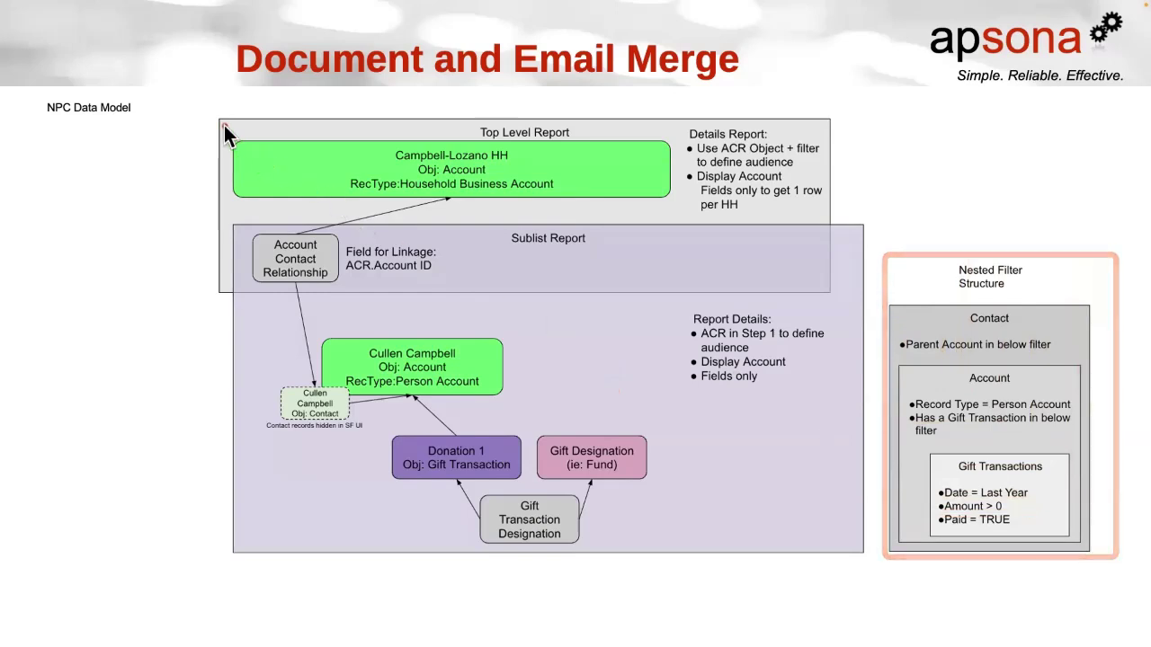
mouse_move(218, 120)
left_mouse_down()
mouse_move(309, 159)
mouse_move(935, 301)
left_mouse_up()
mouse_move(231, 216)
left_mouse_down()
mouse_move(544, 365)
mouse_move(865, 563)
left_mouse_up()
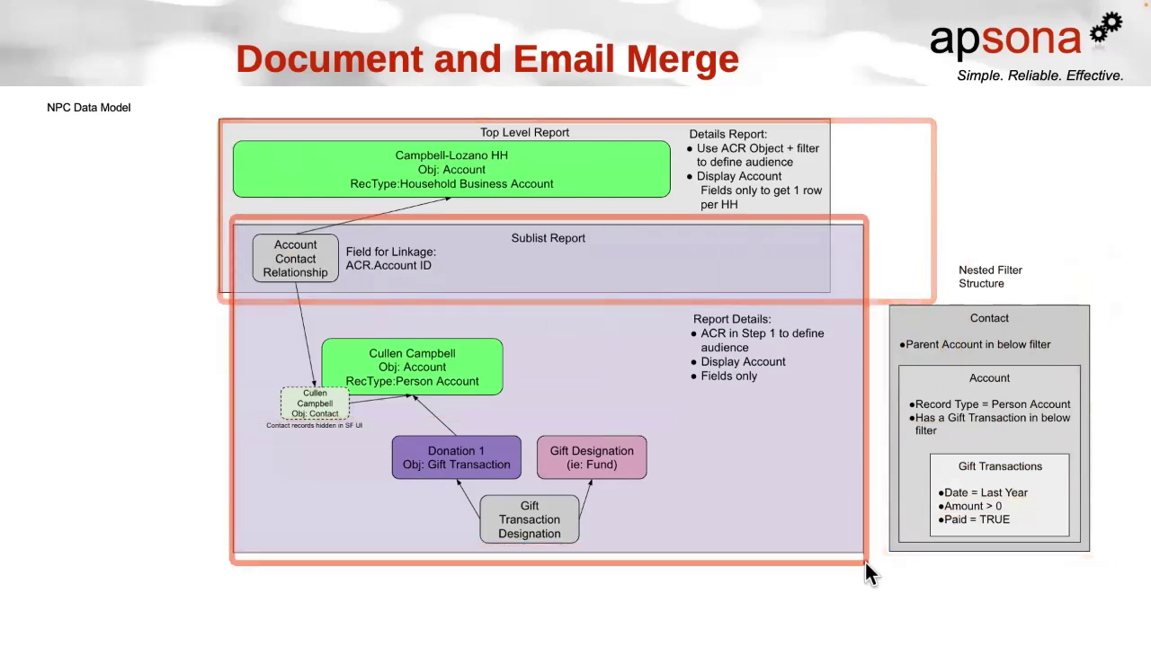
left_click_drag(224, 133, 734, 573)
mouse_move(223, 225)
left_mouse_down()
mouse_move(286, 241)
mouse_move(374, 300)
left_mouse_up()
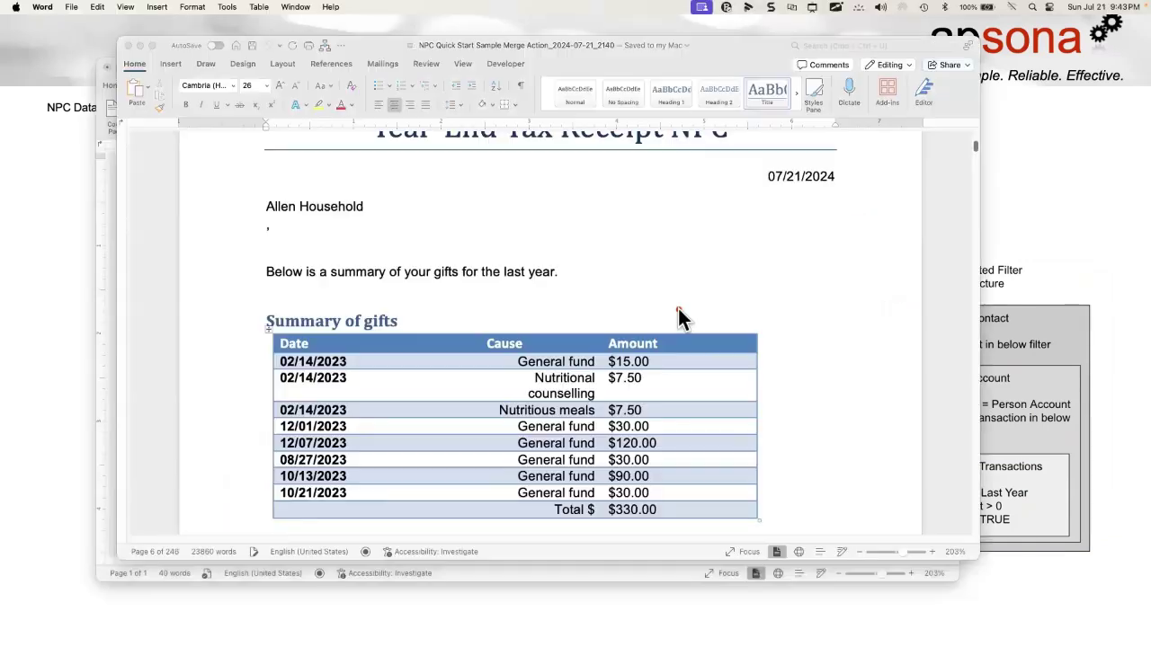
key("super+Tab")
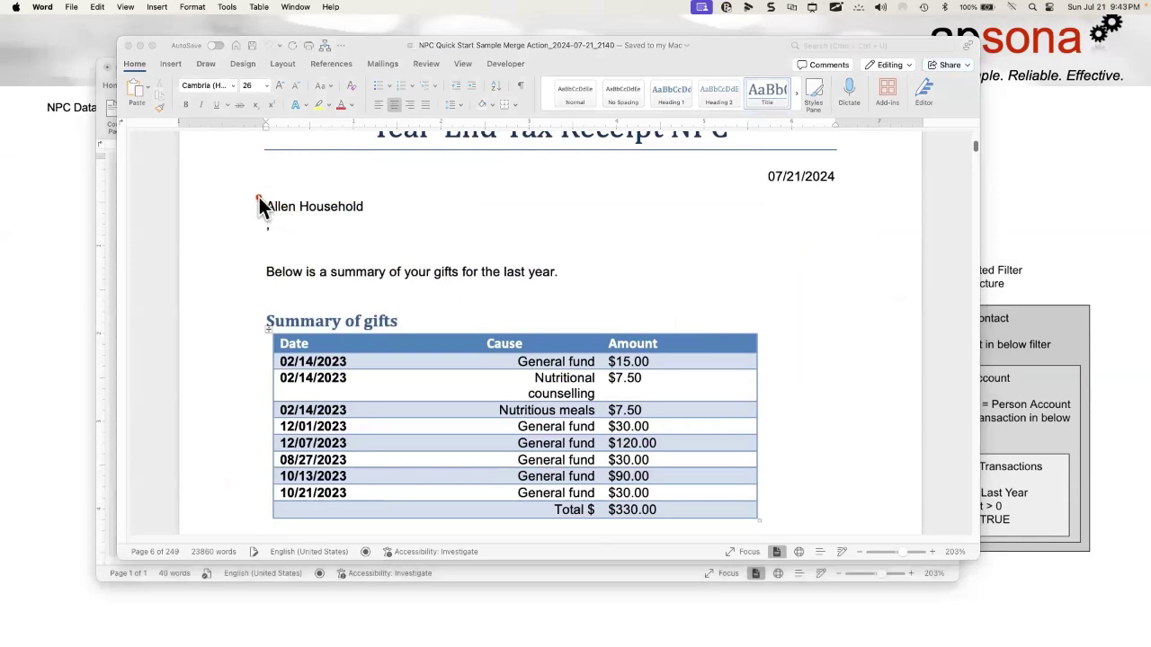
left_click_drag(259, 199, 410, 236)
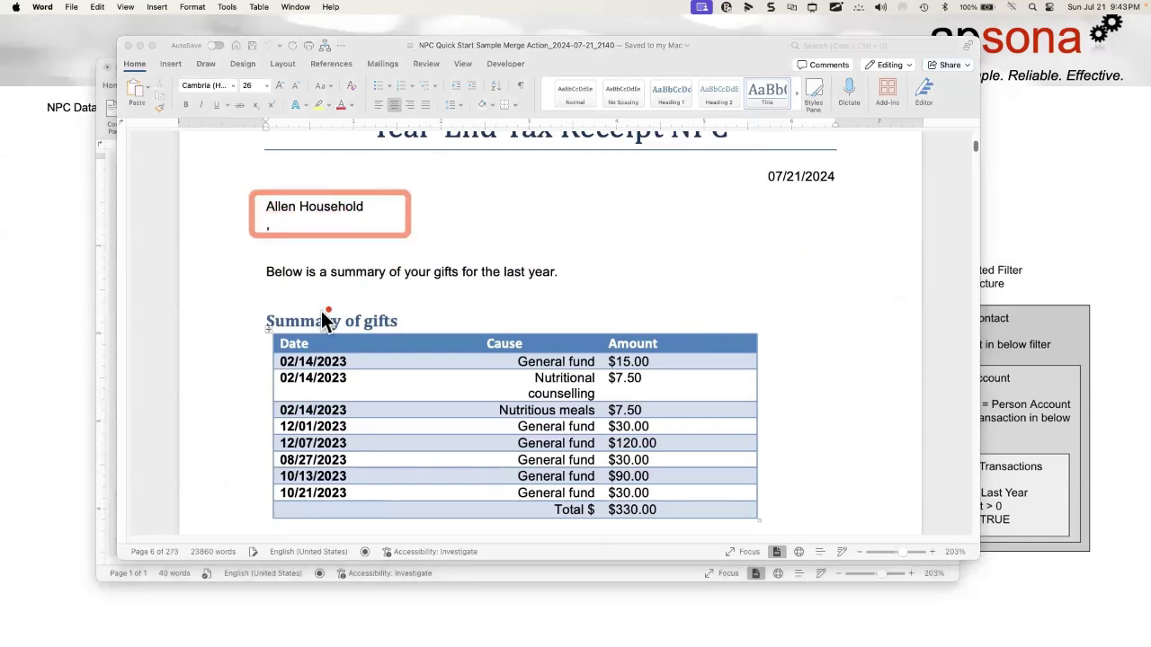
left_click_drag(263, 318, 754, 531)
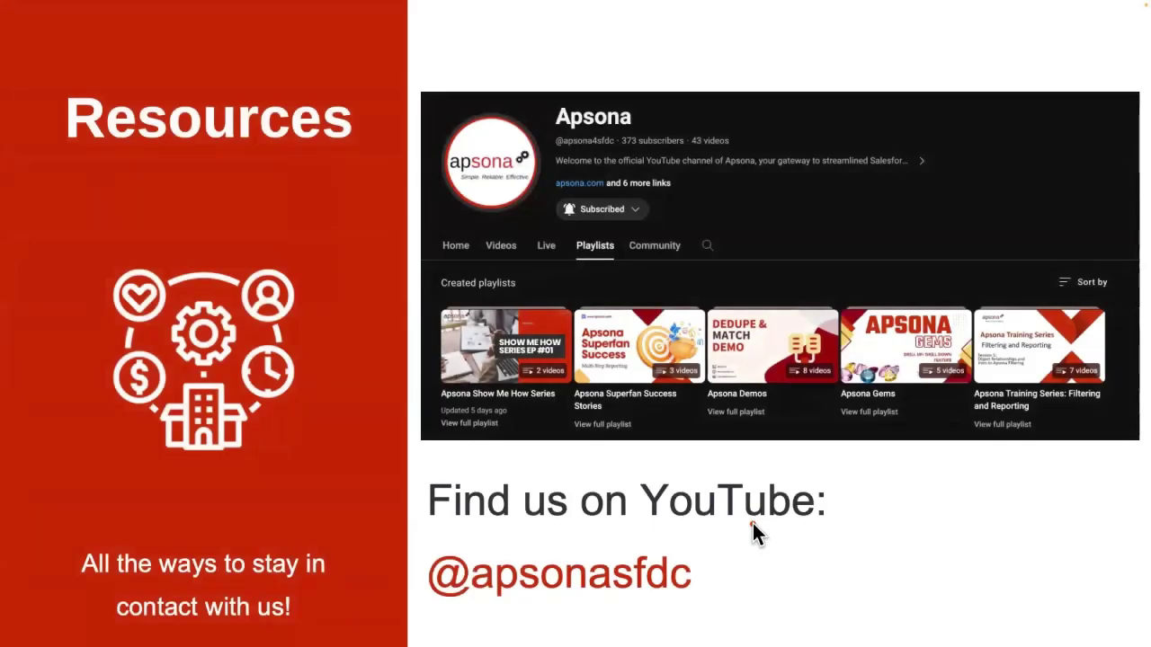
key("Right")
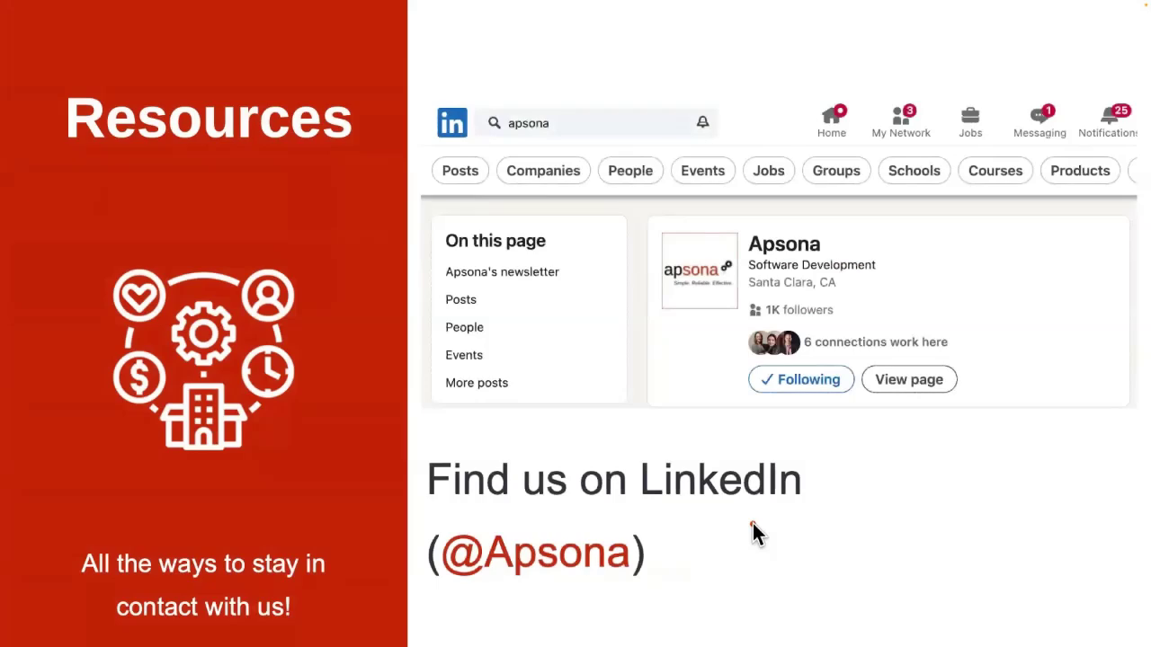
key("Right")
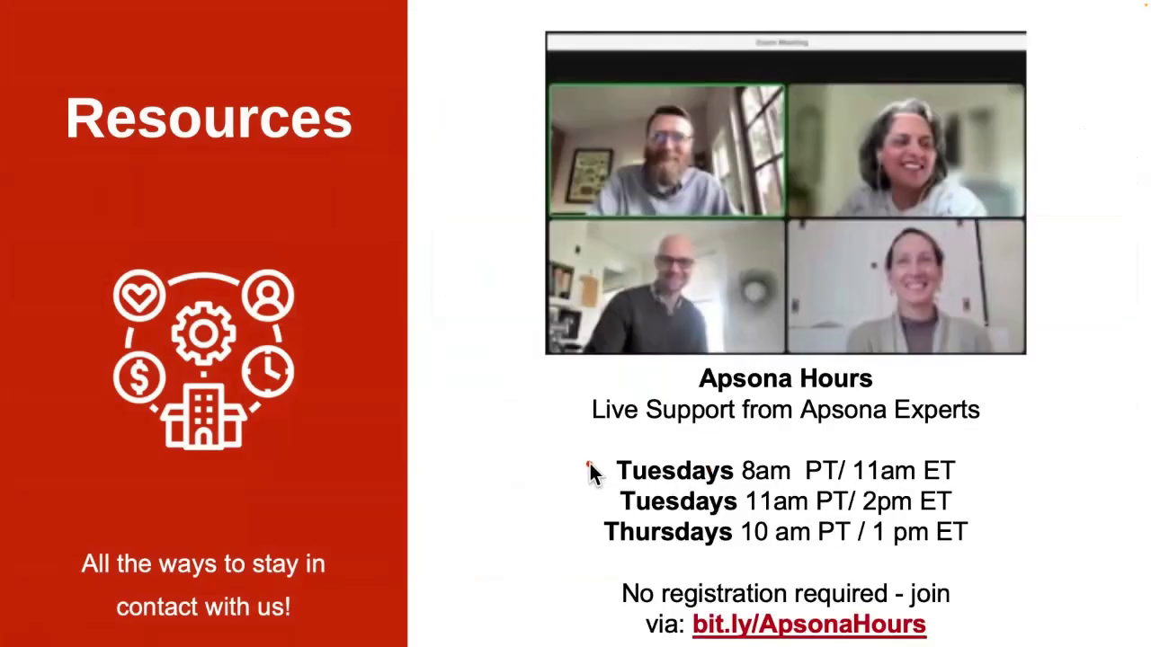
left_click_drag(590, 453, 1000, 548)
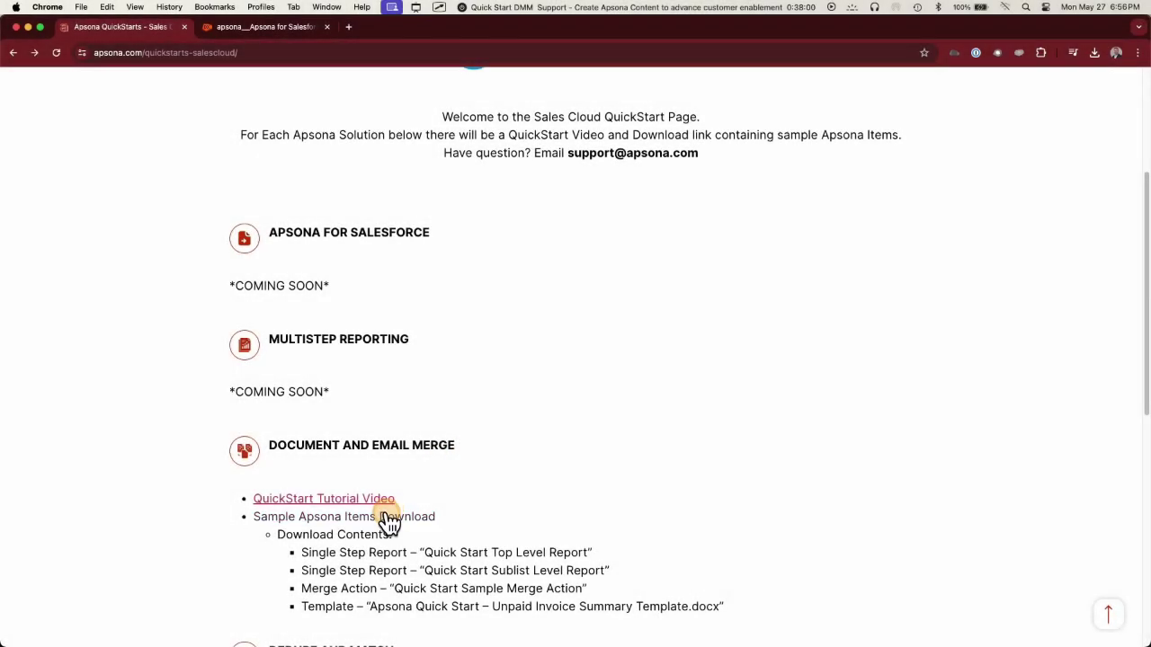
Download the Quickstart_sales_cloud_dmm.dat sample Apsona items file for Document and Email Merge
left_click(387, 516)
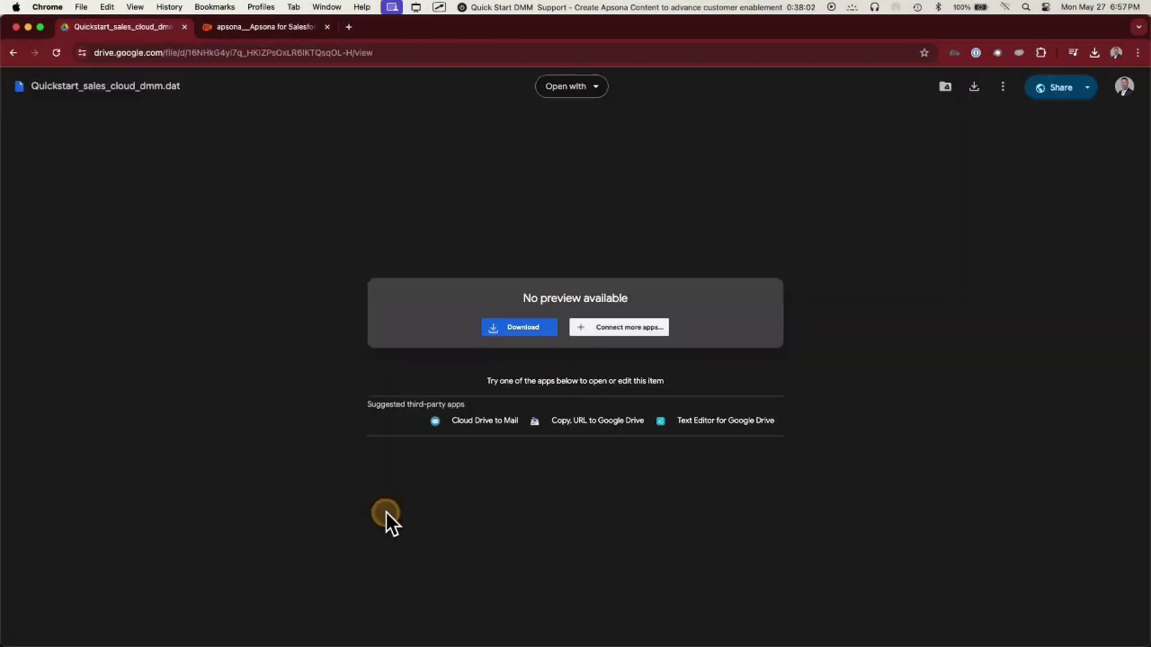
left_click(503, 330)
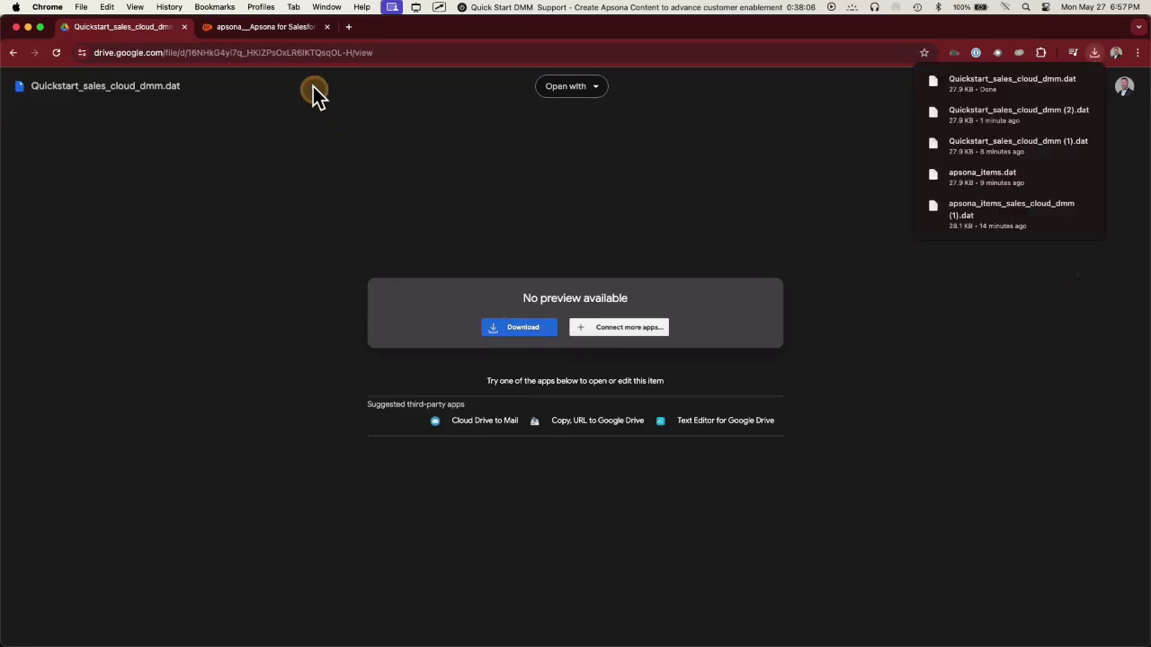
Switch to Apsona in Salesforce and open the list of Apsona items from its settings
left_click(295, 32)
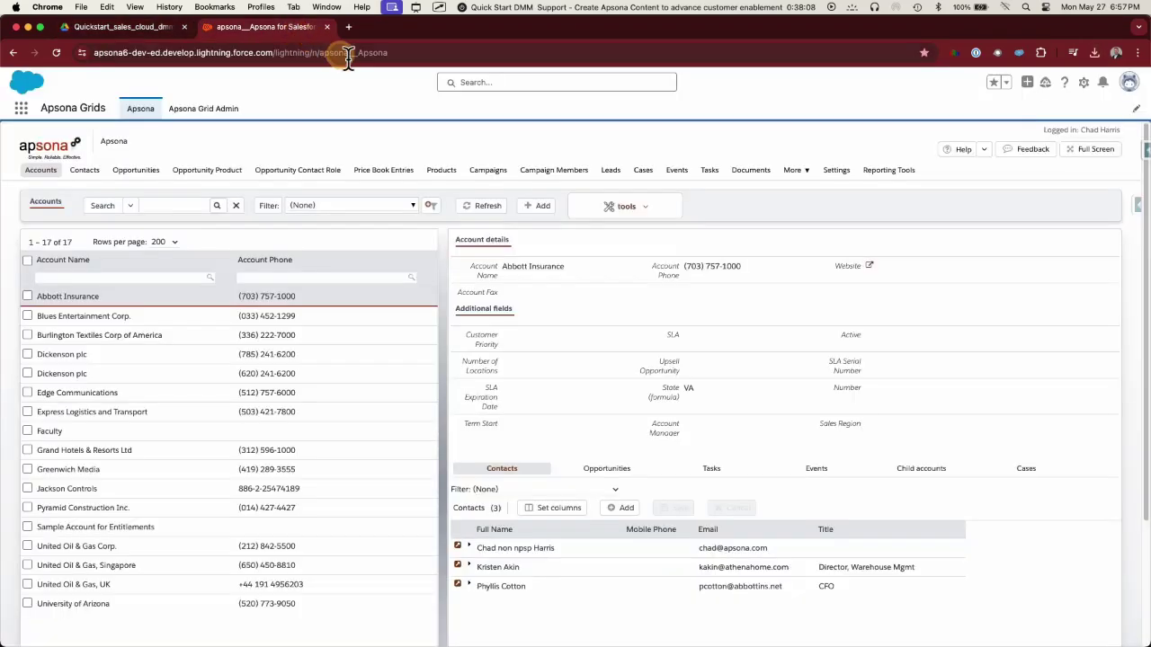
left_click(829, 176)
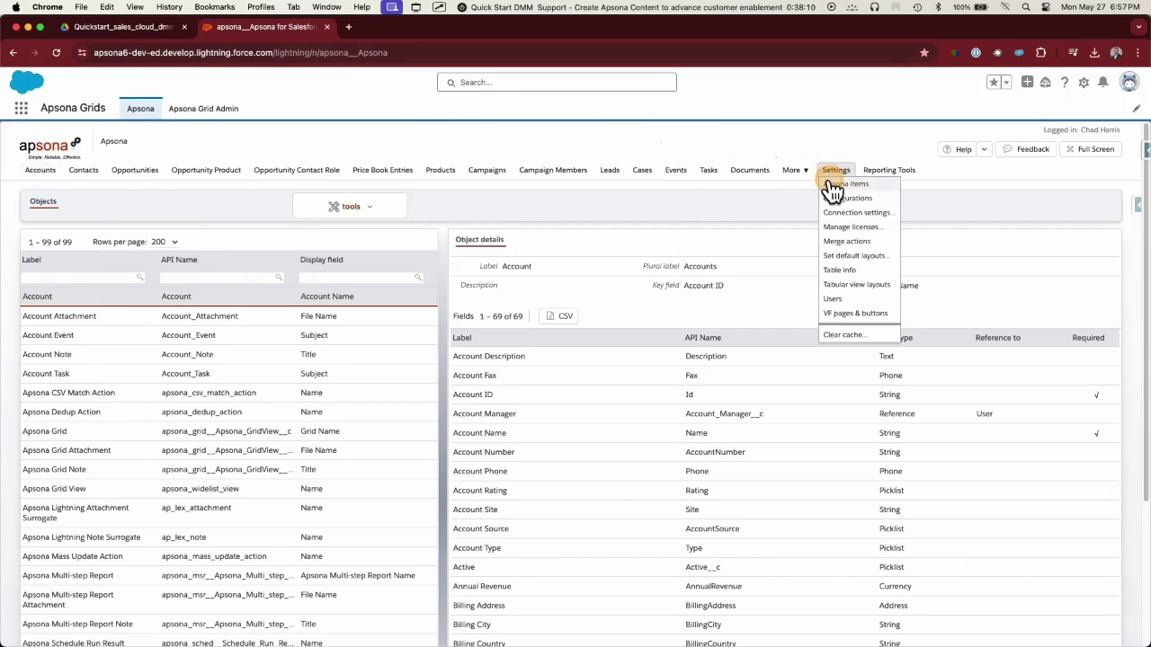
left_click(831, 185)
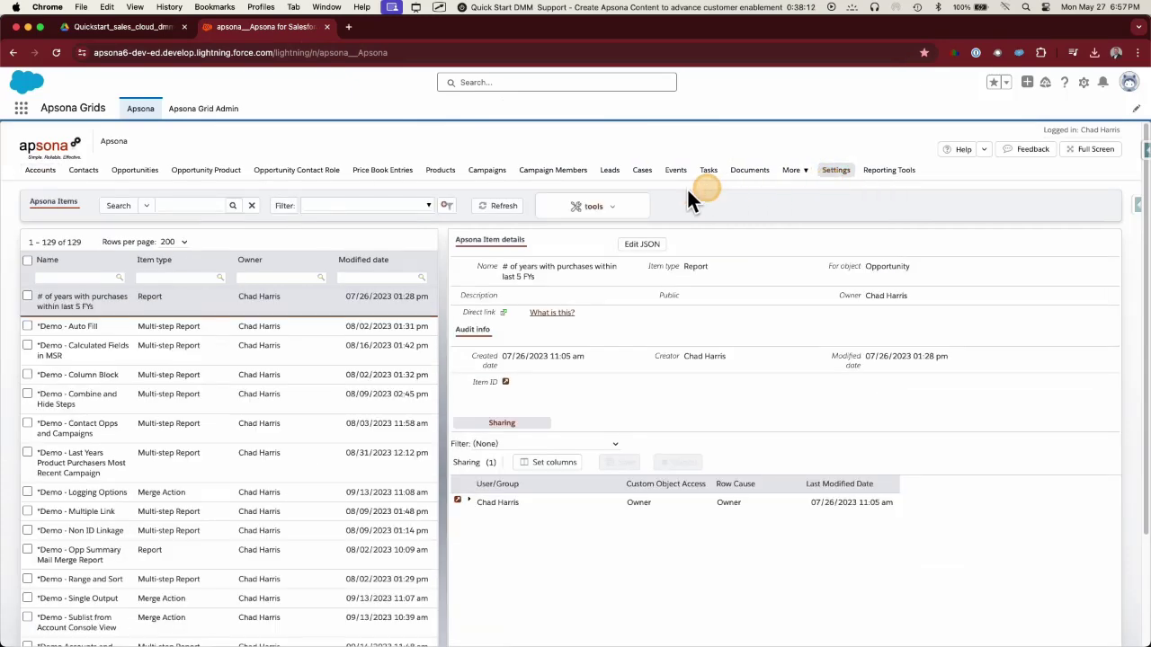
Import the Apsona items from Quickstart_sales_cloud_dmm.dat, keeping Apsona Demo Templates as the document templates folder
left_click(597, 207)
left_click(580, 289)
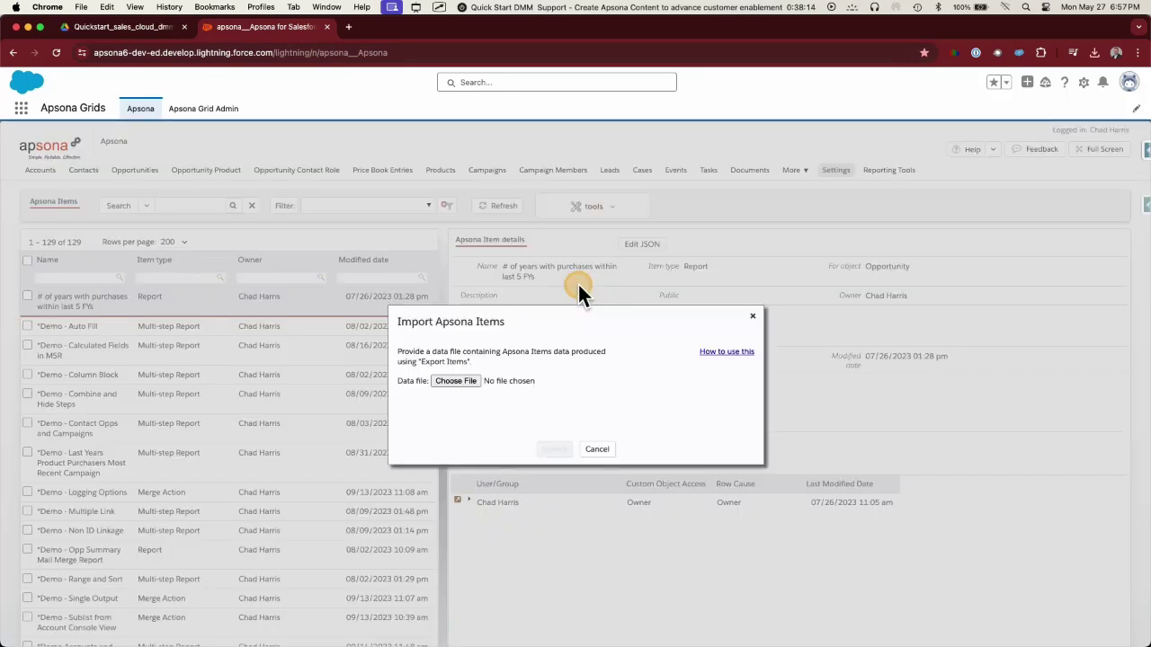
left_click(479, 382)
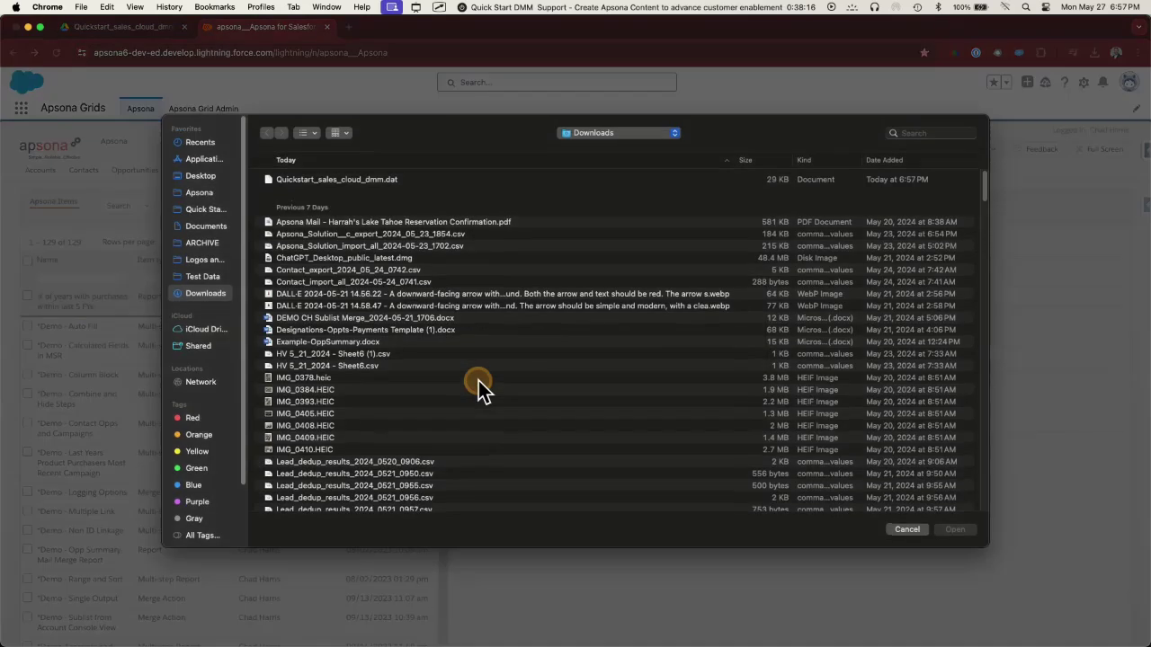
left_click(369, 180)
left_click(953, 530)
left_click(552, 570)
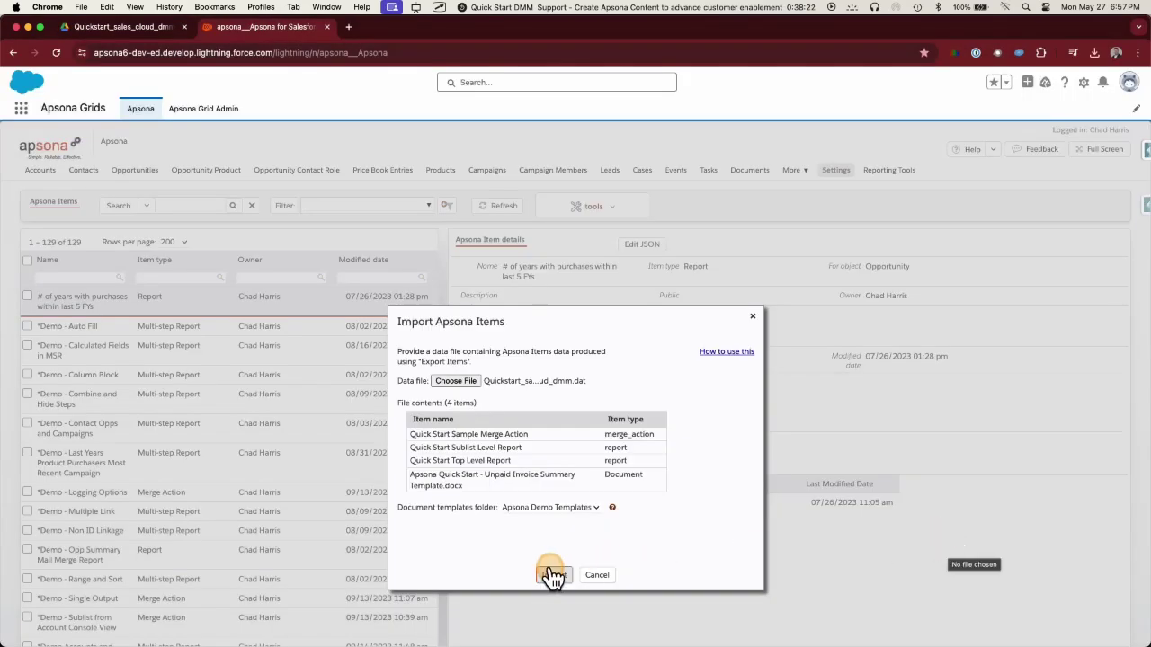
left_click(468, 529)
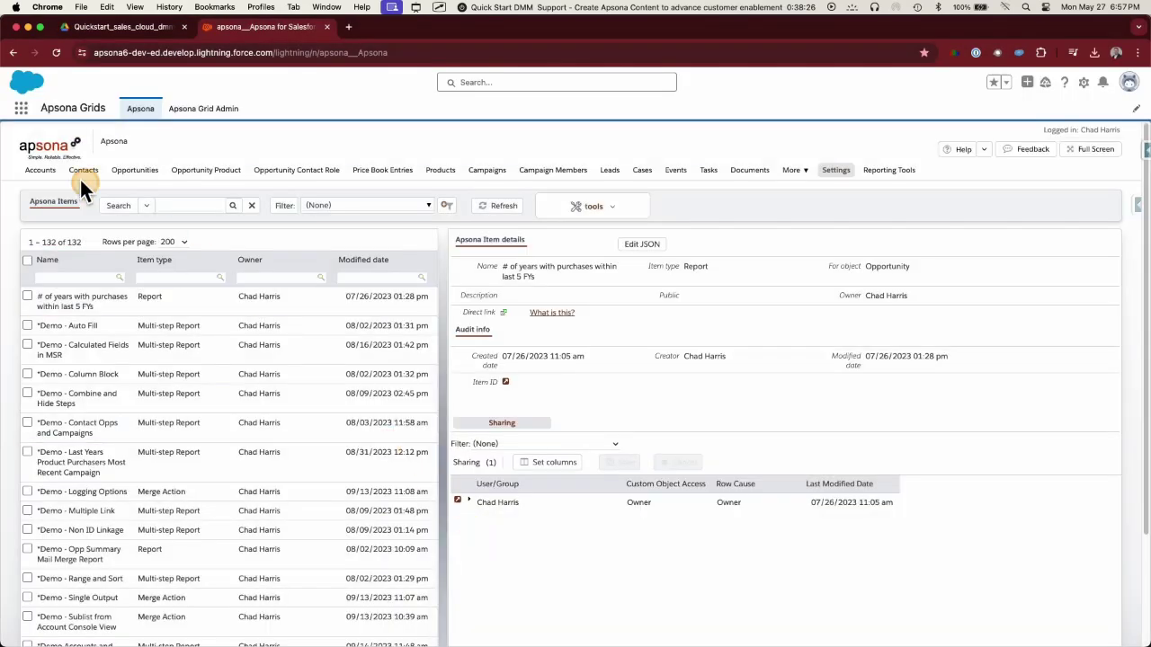
Find the imported Quick Start Top Level Report among the Accounts reports and run it
left_click(40, 170)
left_click(56, 217)
left_click(159, 280)
left_click(134, 306)
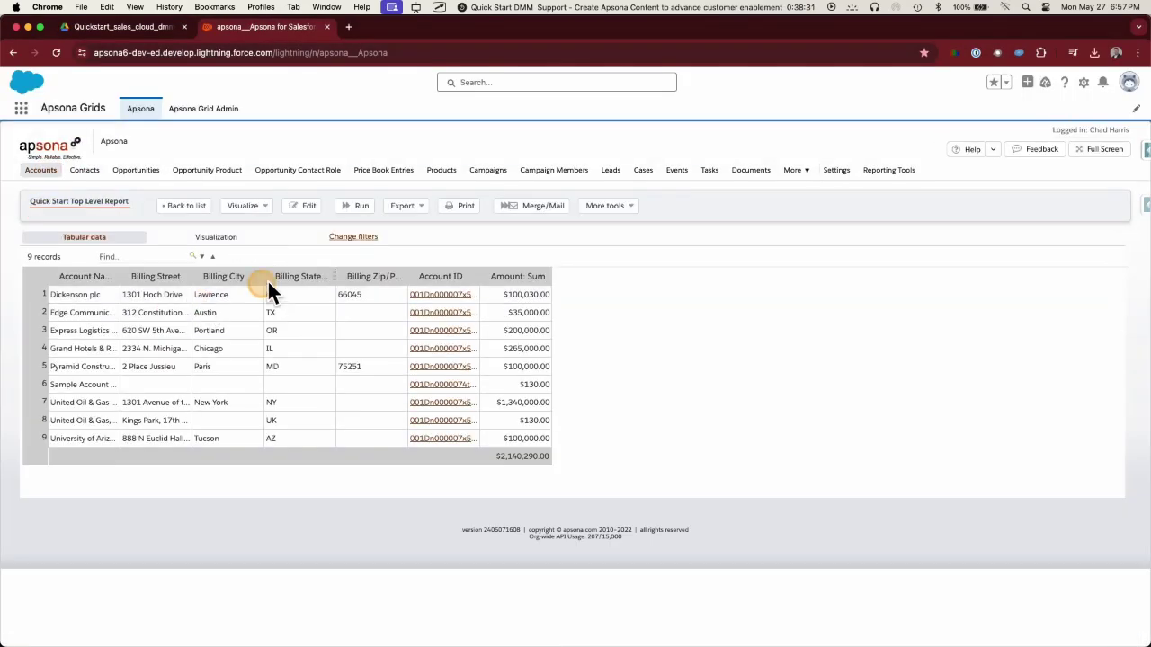
Start a merge from the report's records and run the existing Quick Start Sample Merge Action
left_click(531, 205)
left_click(463, 302)
left_click(482, 335)
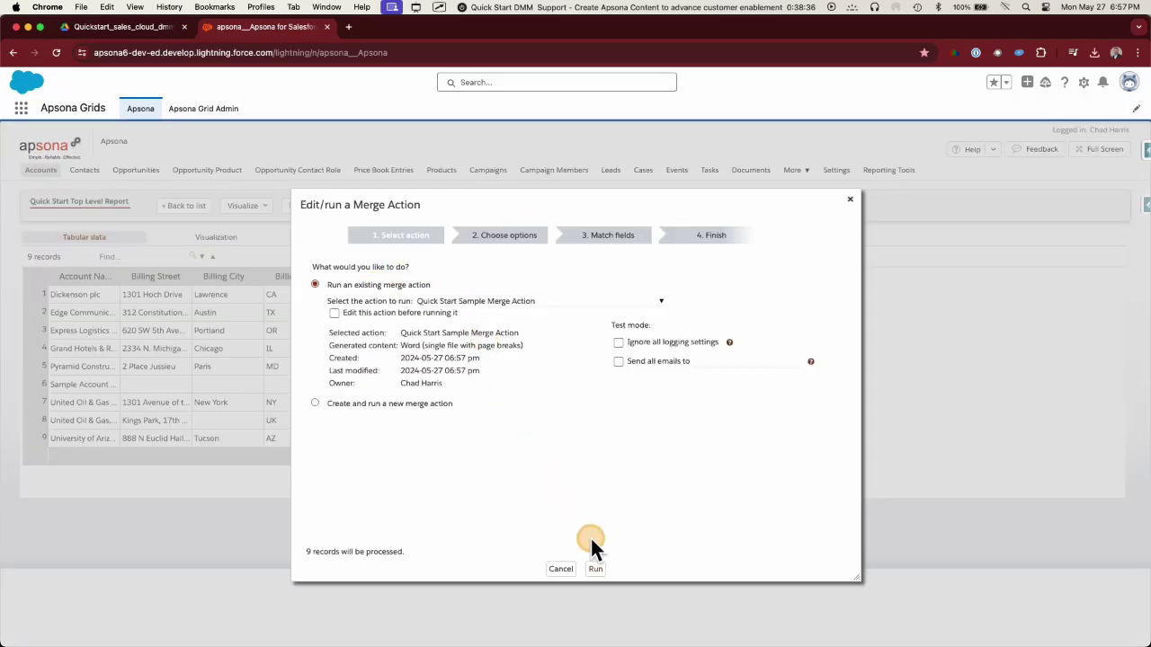
left_click(594, 569)
Download the merge results, open the merged document in Word, and look through the generated invoice summaries
left_click(509, 551)
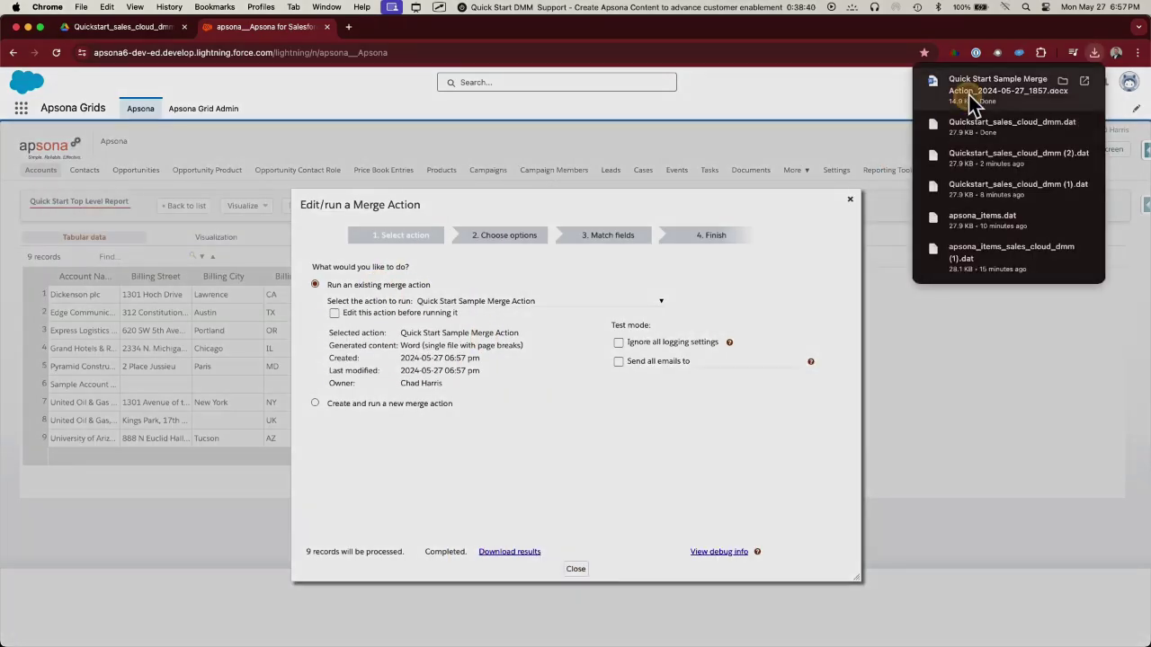
left_click(968, 95)
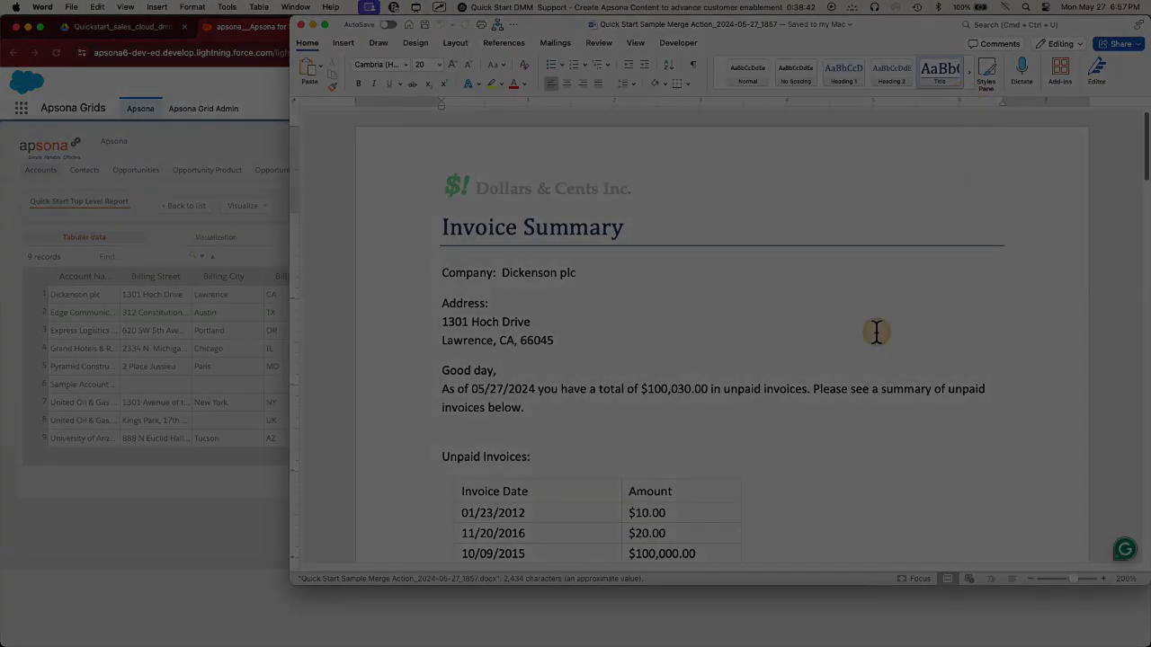
scroll(877, 332, "down", 5)
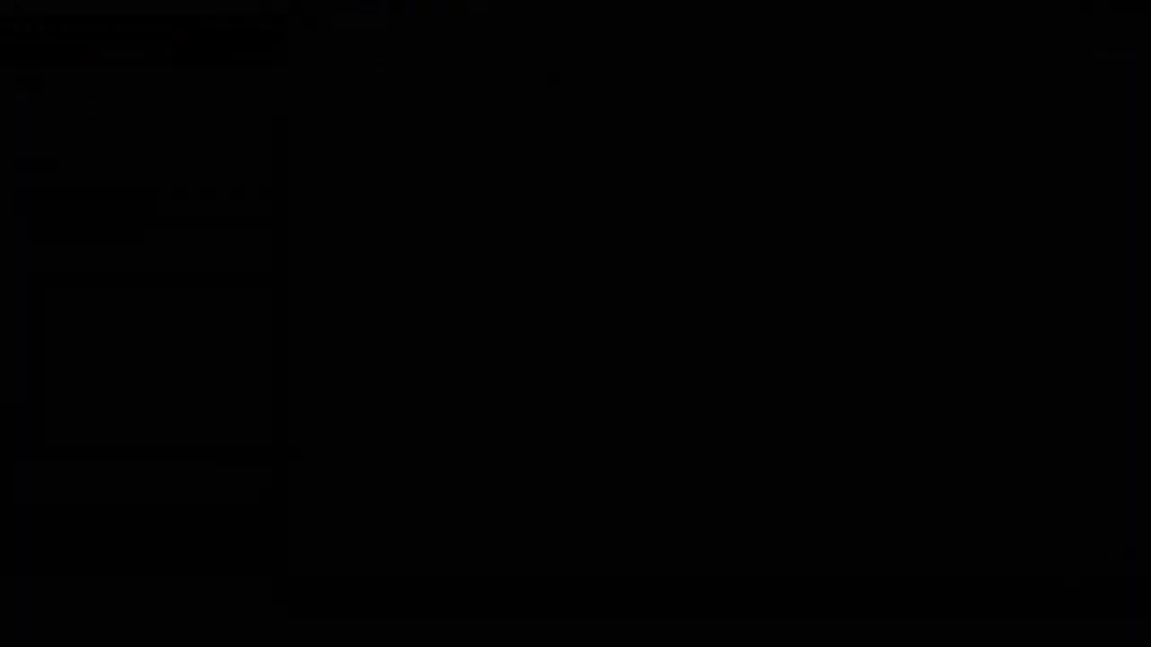